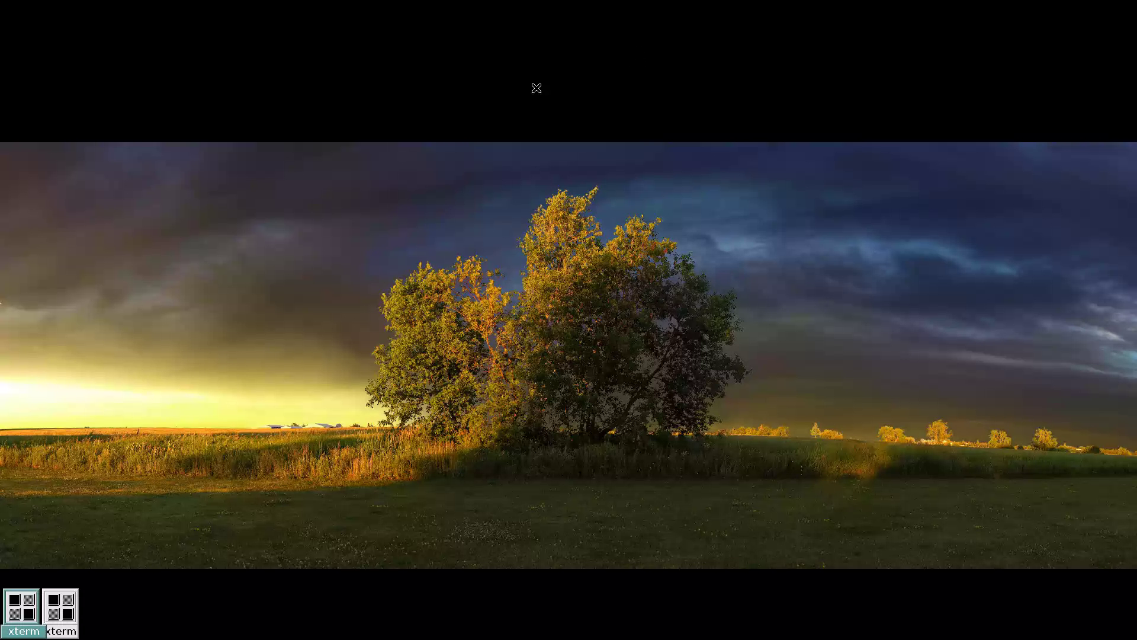
Launch BX Pro and extend the Resource Editor window downward to nearly the full screen height.
{"action": "left_click", "coordinate": [540, 53]}
{"action": "mouse_move", "coordinate": [556, 93]}
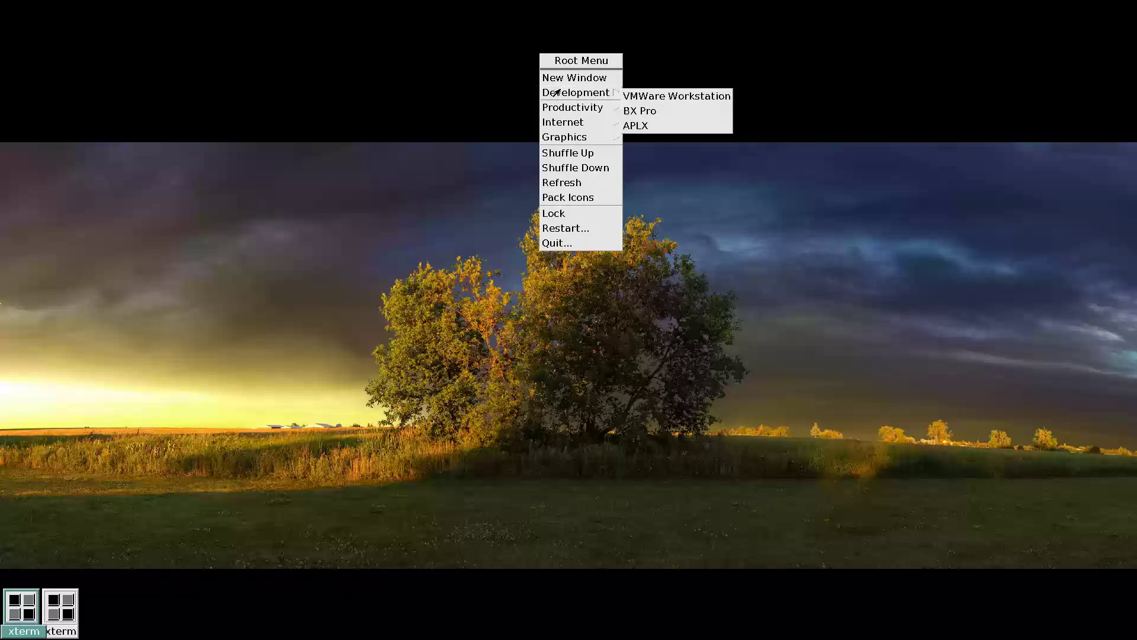
{"action": "left_click", "coordinate": [644, 110]}
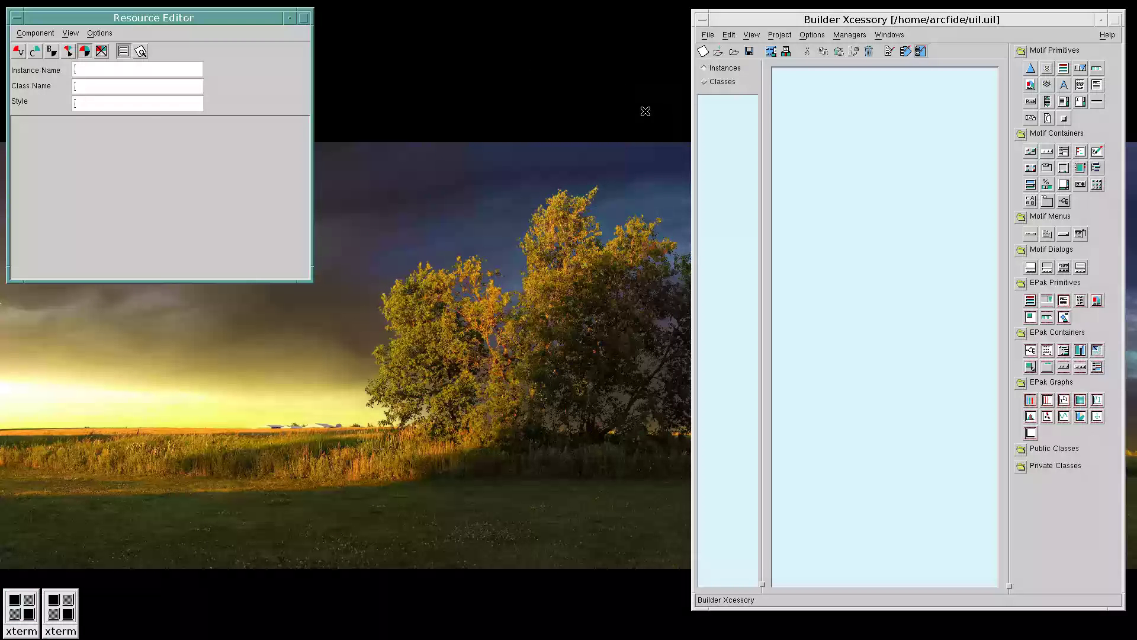
{"action": "left_click_drag", "start_coordinate": [223, 280], "coordinate": [189, 614]}
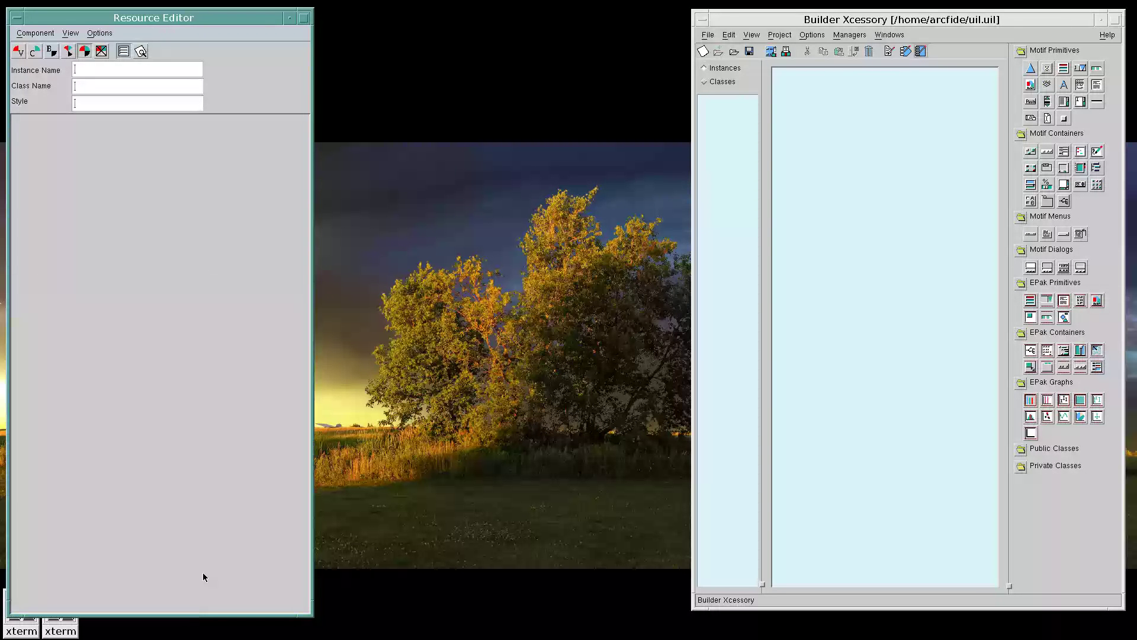
{"action": "left_click", "coordinate": [911, 22]}
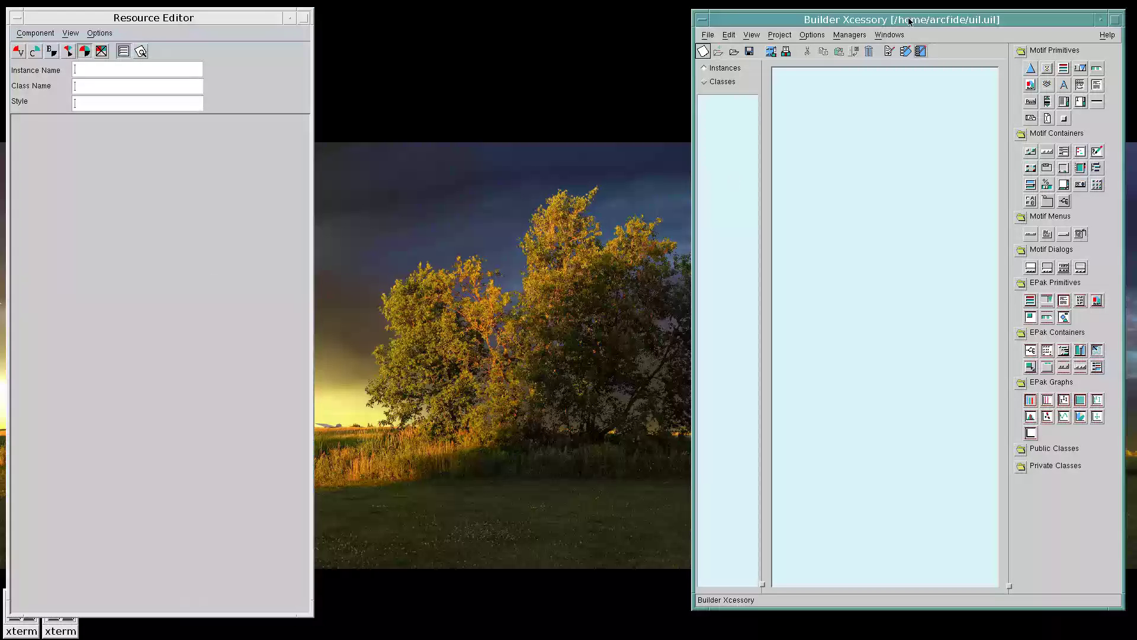
{"action": "left_click", "coordinate": [222, 20]}
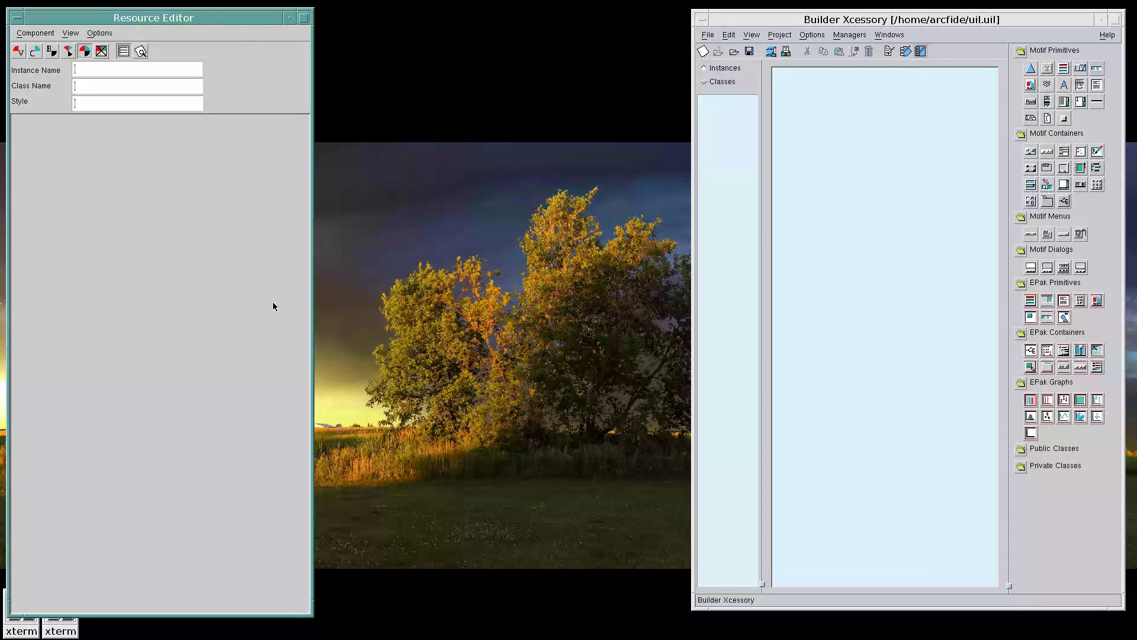
Place an XmMainWindow in a new top-level shell and enlarge it to about 594 by 445 pixels.
{"action": "left_click", "coordinate": [885, 359]}
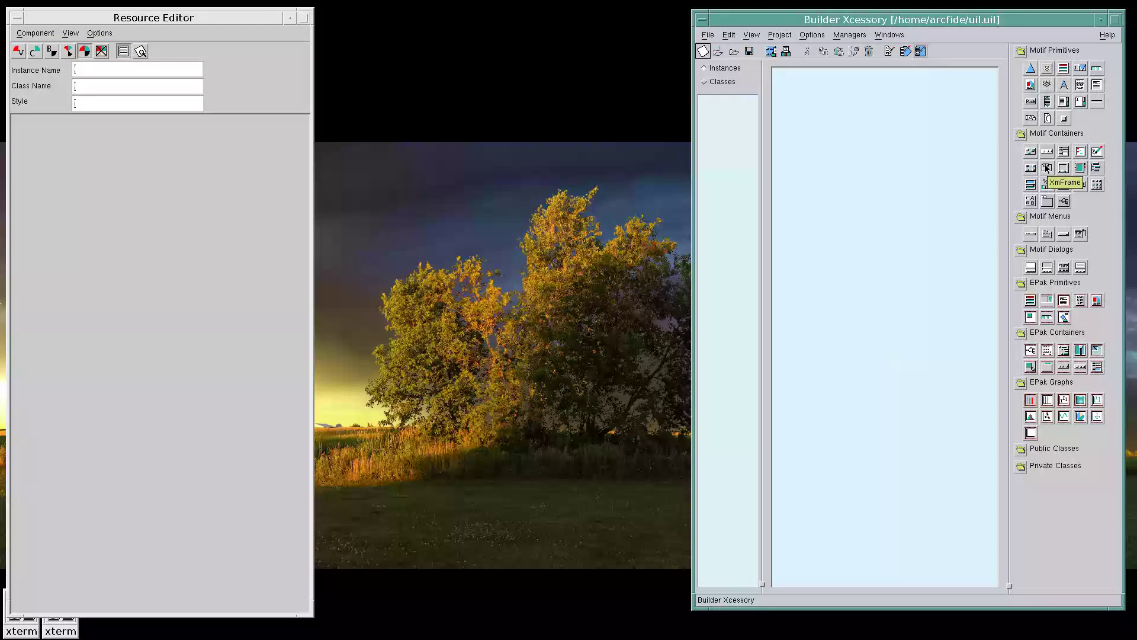
{"action": "left_click", "coordinate": [322, 8]}
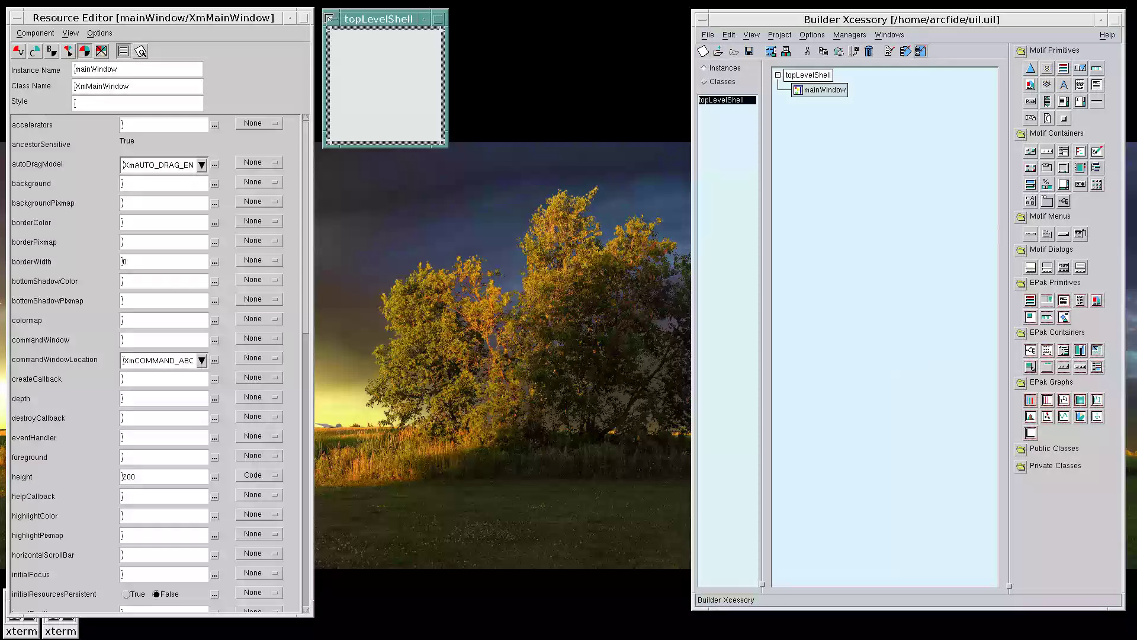
{"action": "left_click_drag", "start_coordinate": [451, 152], "coordinate": [678, 299]}
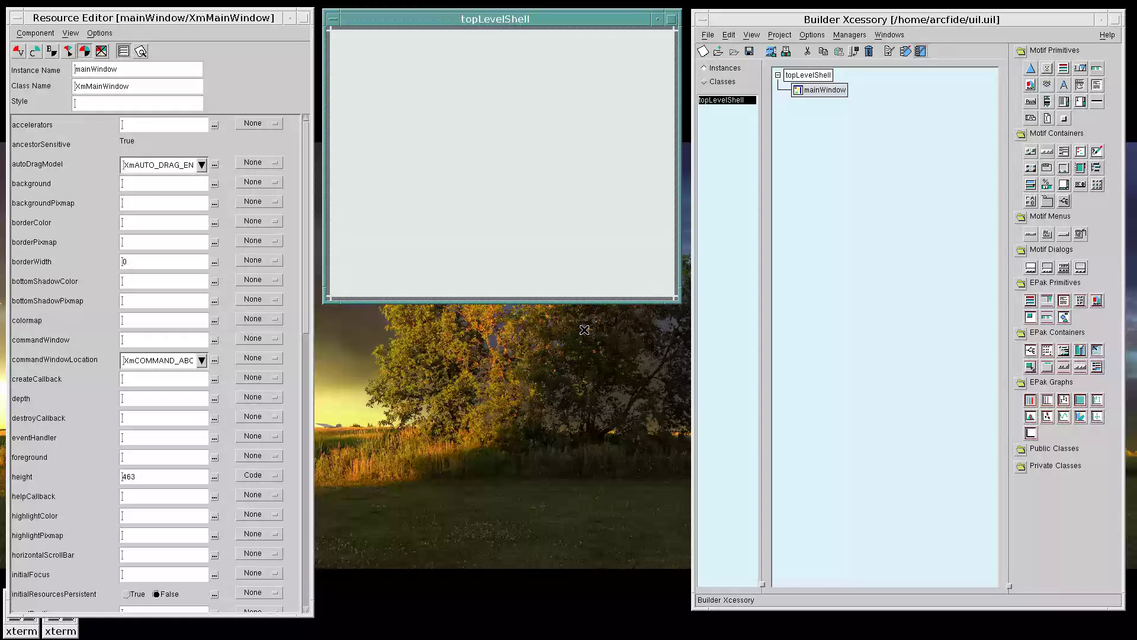
{"action": "mouse_move", "coordinate": [581, 301]}
{"action": "left_mouse_down"}
{"action": "mouse_move", "coordinate": [579, 274]}
{"action": "mouse_move", "coordinate": [579, 289]}
{"action": "left_mouse_up"}
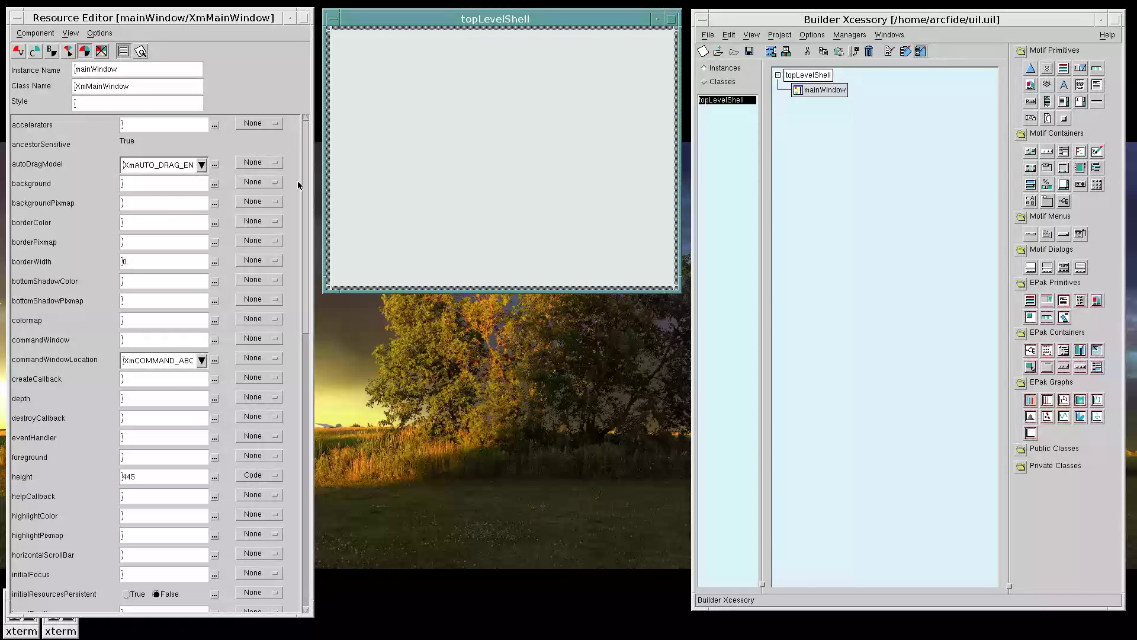
Set the title resource of topLevelShell to "Scheme Motif GUI Demo".
{"action": "left_click", "coordinate": [304, 236]}
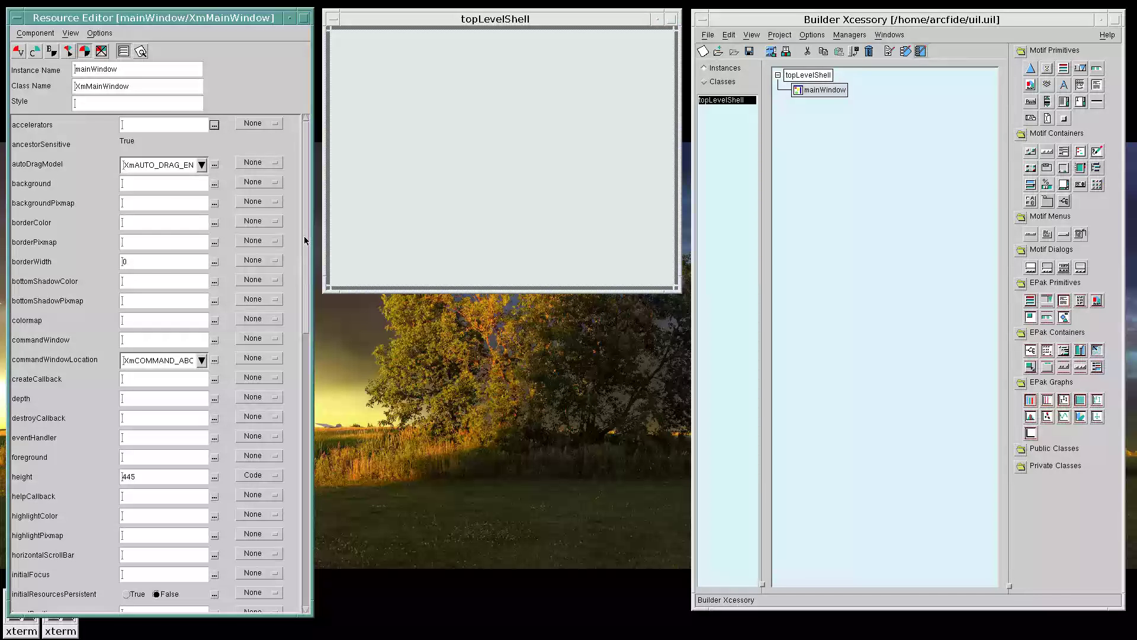
{"action": "scroll", "coordinate": [166, 523], "scroll_direction": "down", "scroll_amount": 10}
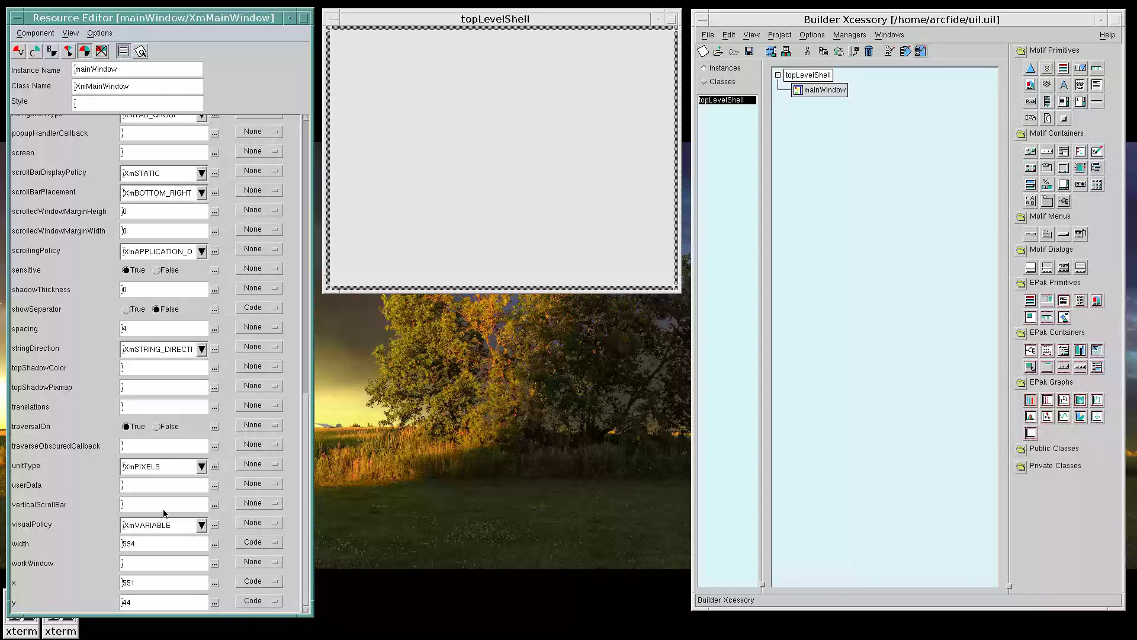
{"action": "left_click", "coordinate": [816, 75]}
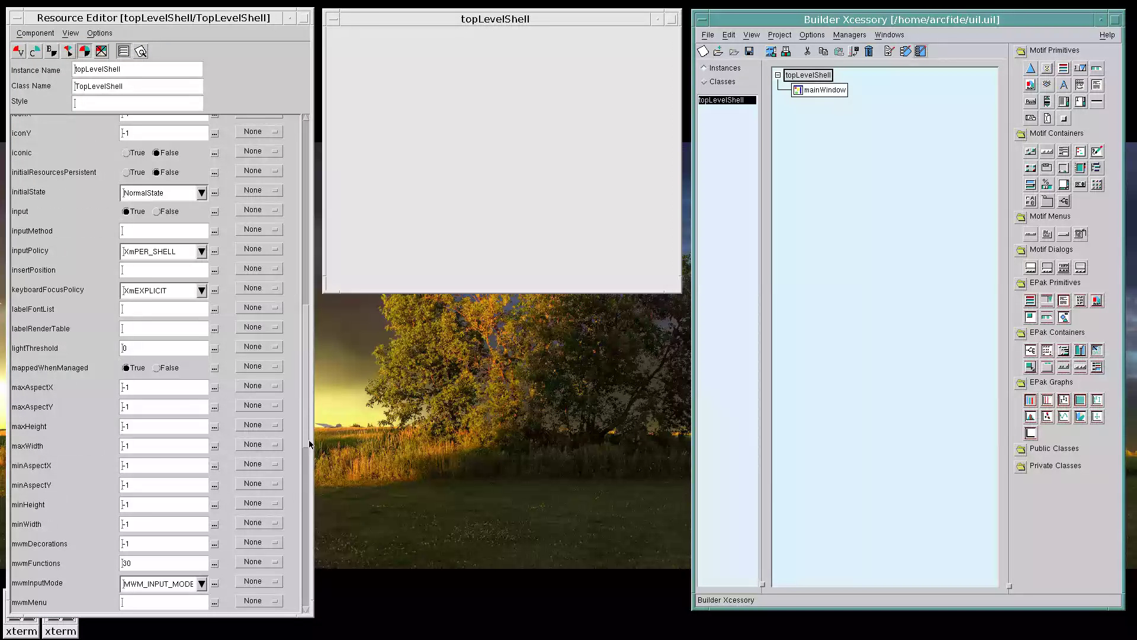
{"action": "left_click_drag", "start_coordinate": [307, 444], "coordinate": [297, 581]}
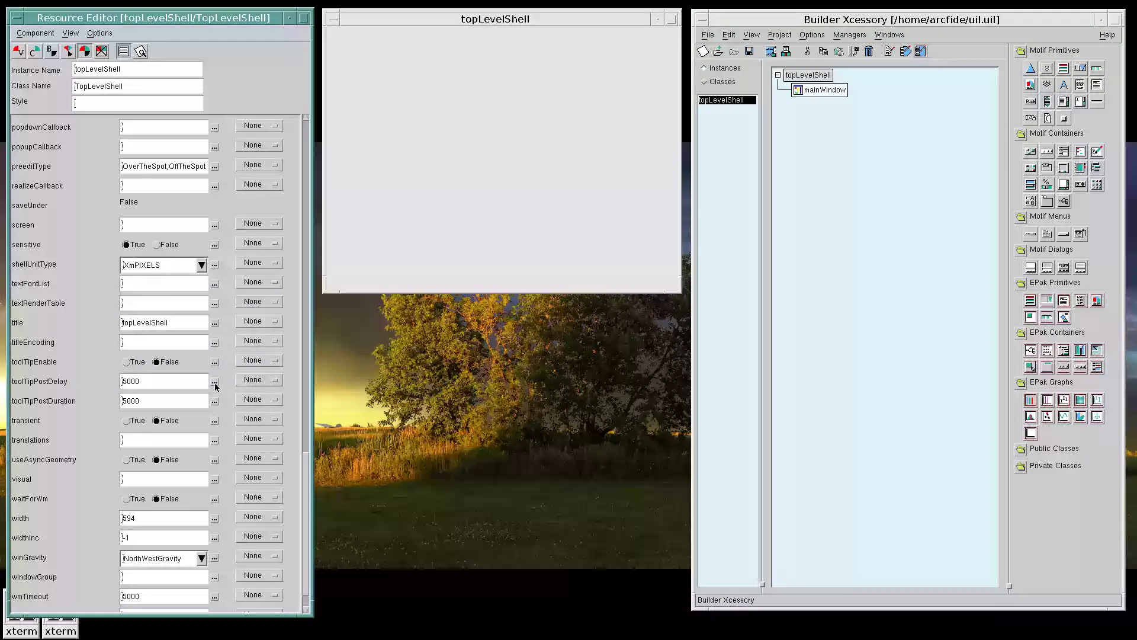
{"action": "double_click", "coordinate": [166, 322]}
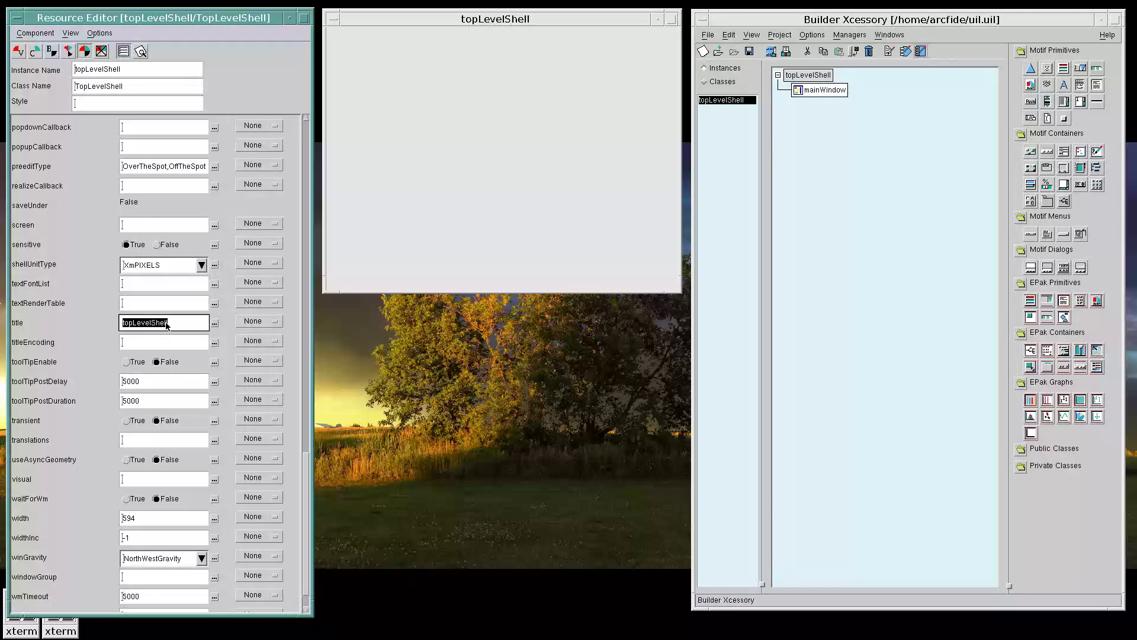
{"action": "type", "text": "Scheme Motif GUI Demo"}
{"action": "key", "text": "Return"}
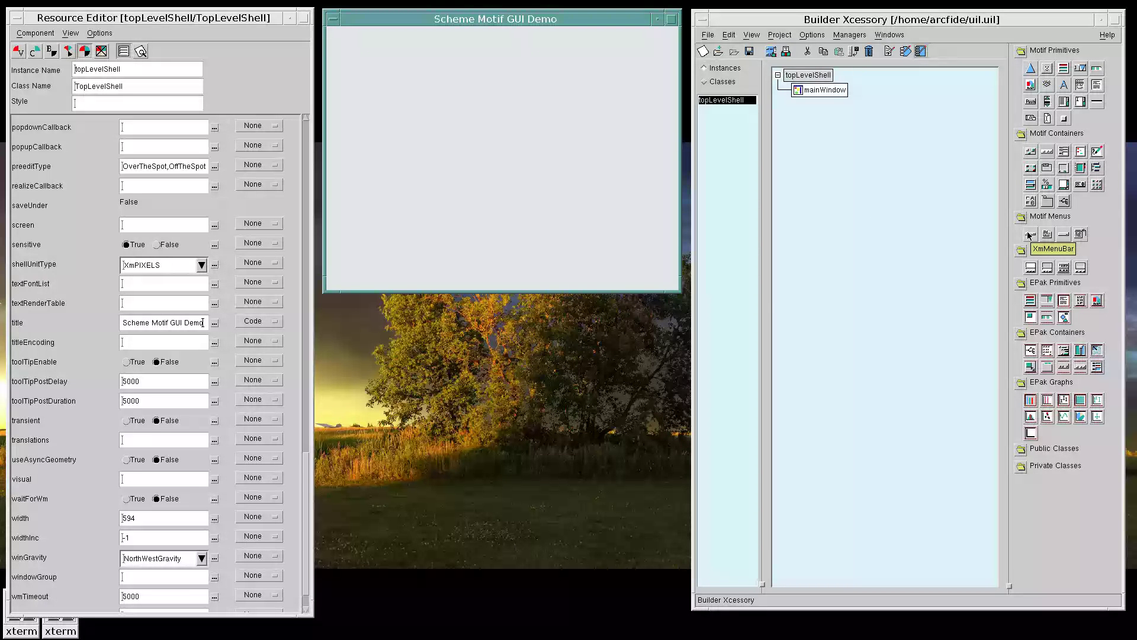
Turn on Keep Parent with mainWindow selected and add an XmMenuBar to it.
{"action": "left_click", "coordinate": [826, 89]}
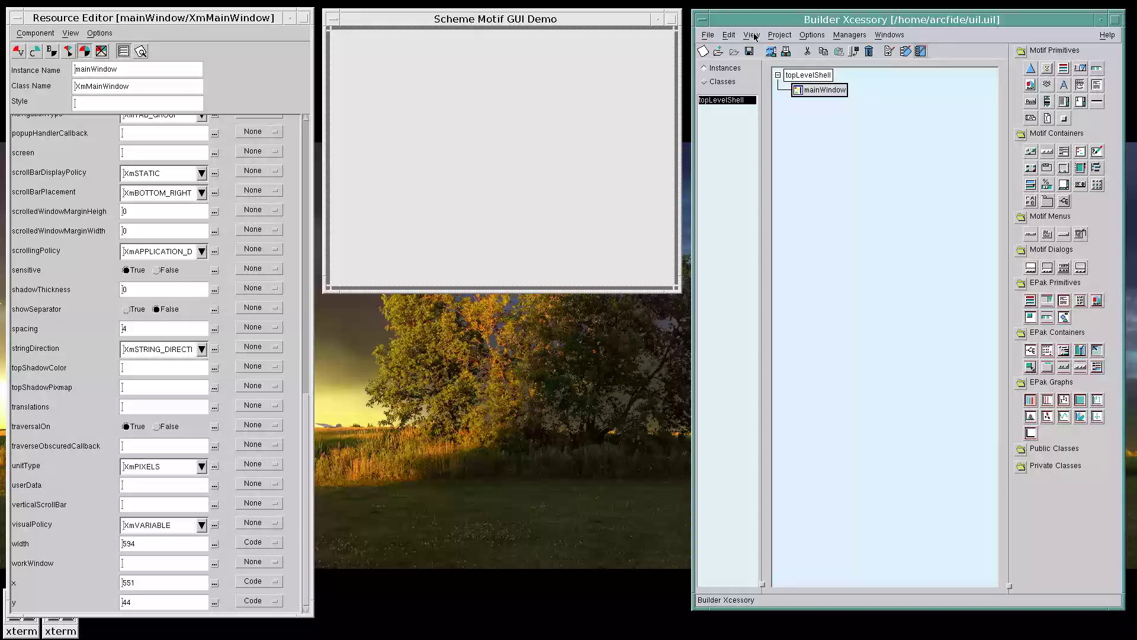
{"action": "left_click", "coordinate": [751, 35]}
{"action": "left_click", "coordinate": [757, 114]}
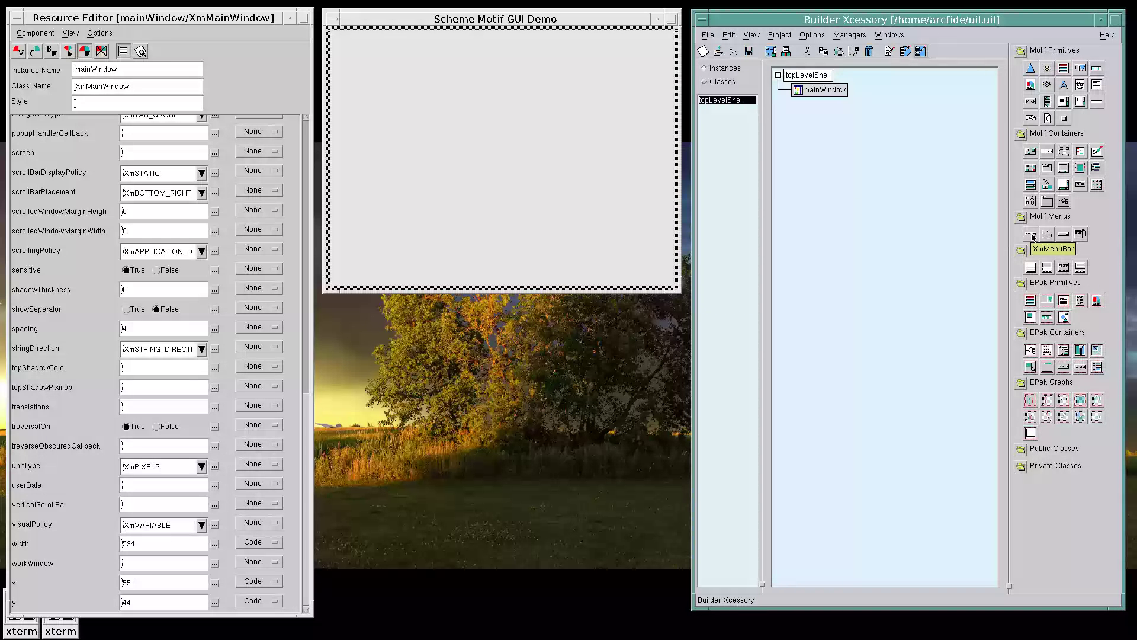
{"action": "left_click", "coordinate": [567, 121]}
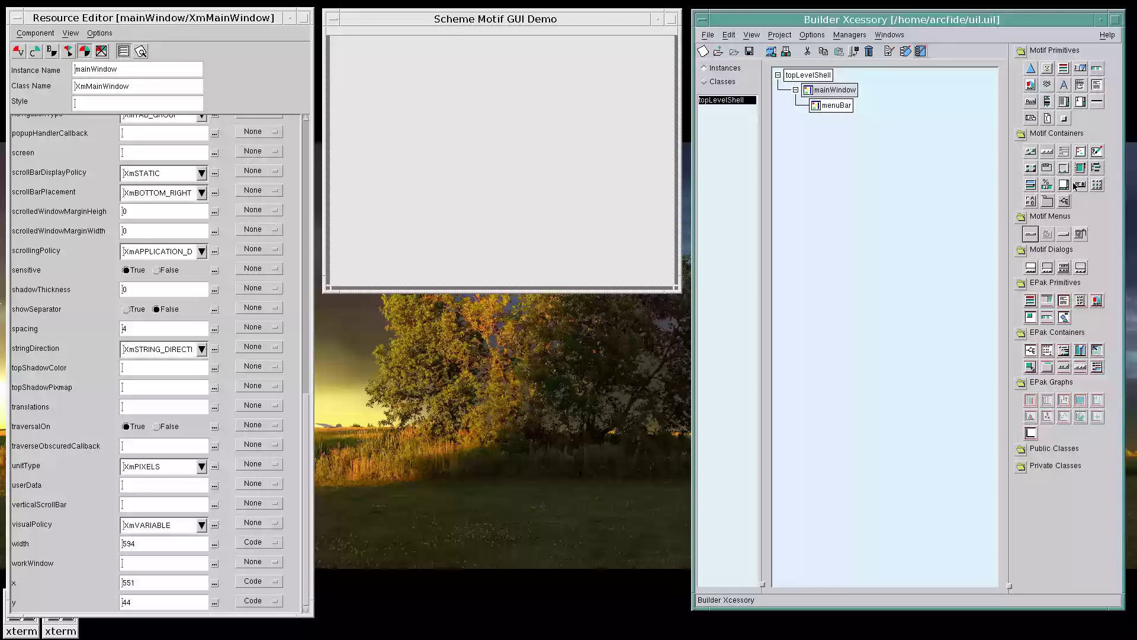
Add a scrolled text widget and an XmLabel as children of mainWindow.
{"action": "left_click", "coordinate": [1079, 104]}
{"action": "left_click", "coordinate": [508, 104]}
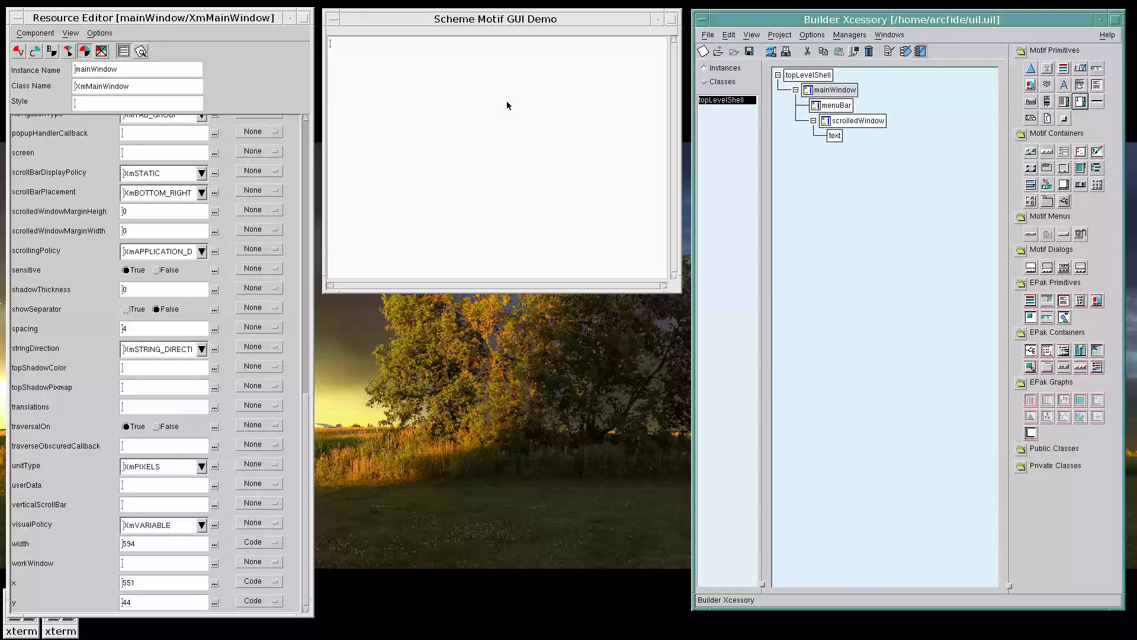
{"action": "left_click", "coordinate": [1063, 86]}
{"action": "left_click", "coordinate": [409, 135]}
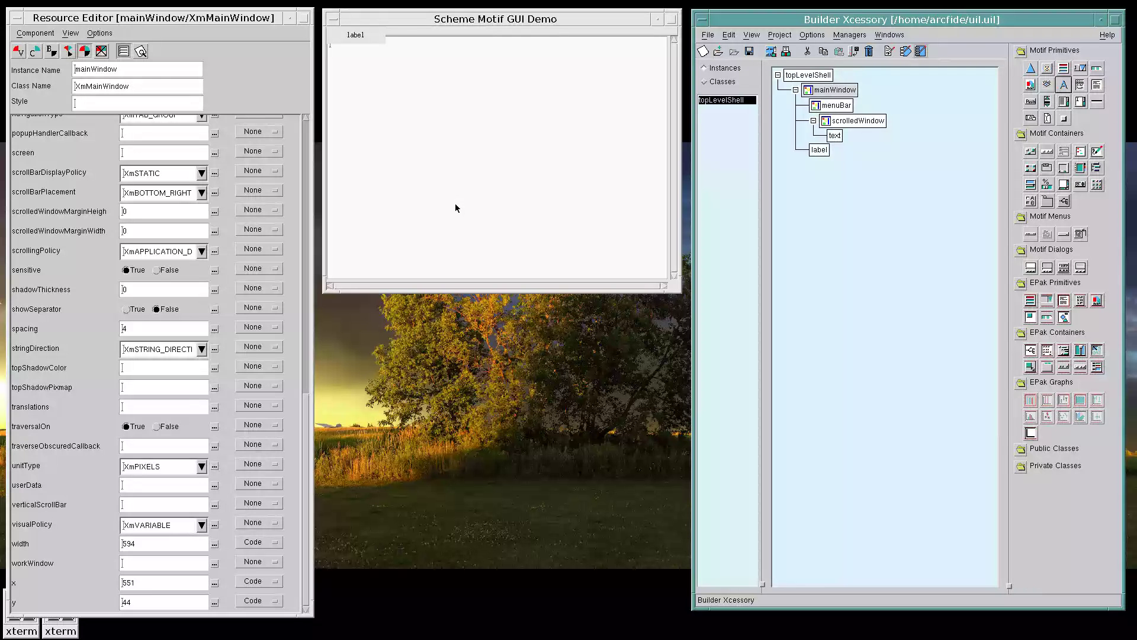
Turn off Keep Parent and rename the menuBar instance to mainMenuBar.
{"action": "left_click", "coordinate": [751, 34]}
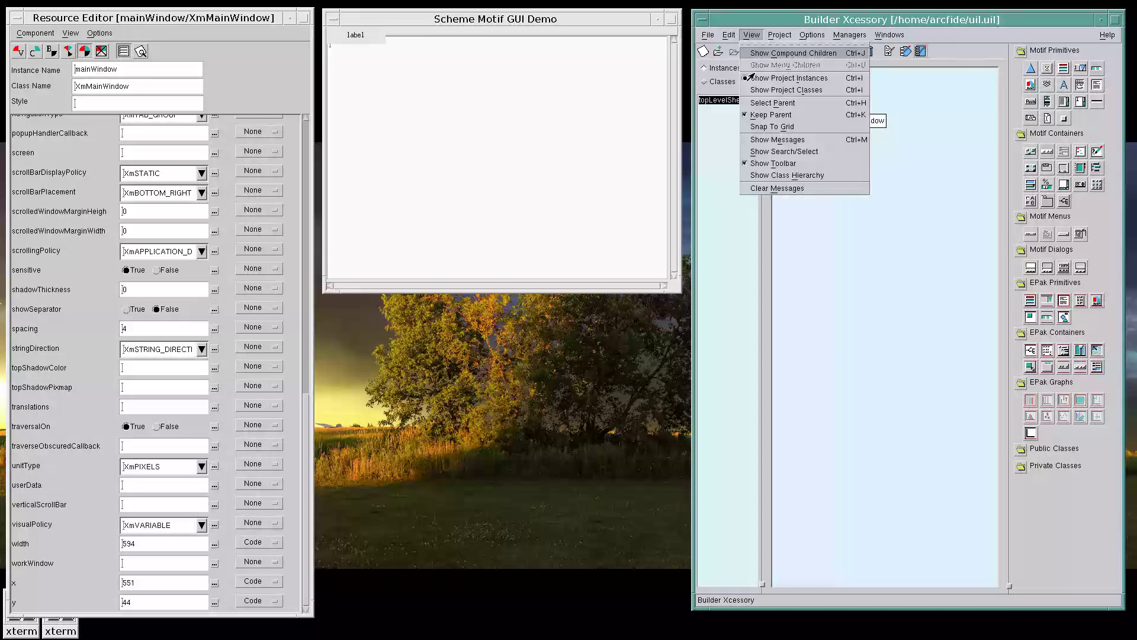
{"action": "left_click", "coordinate": [756, 116]}
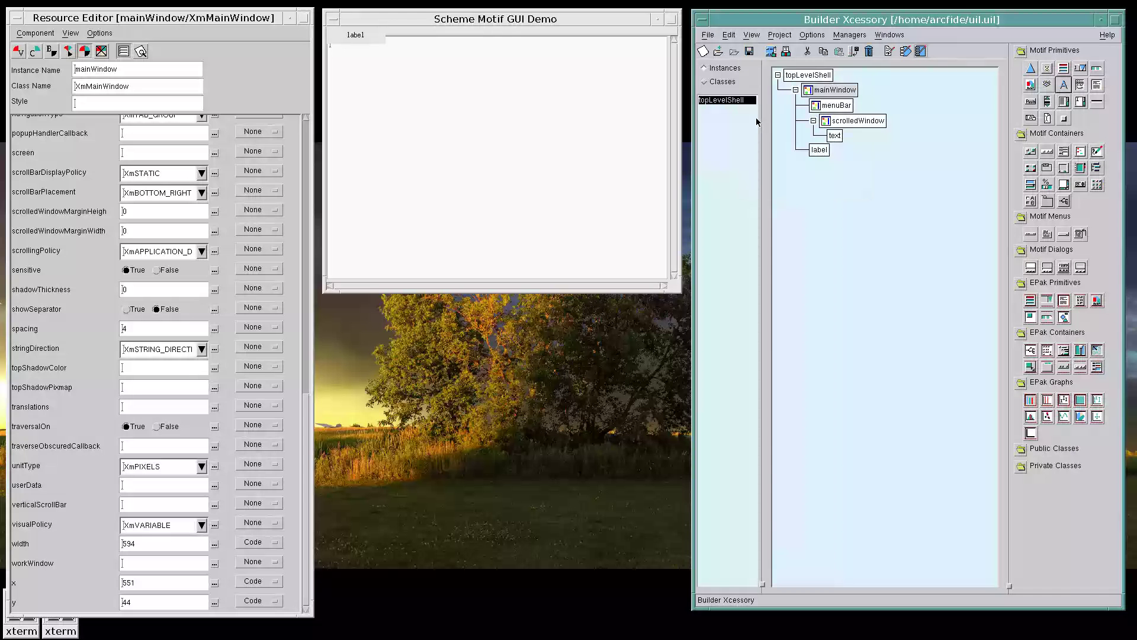
{"action": "left_click", "coordinate": [836, 107]}
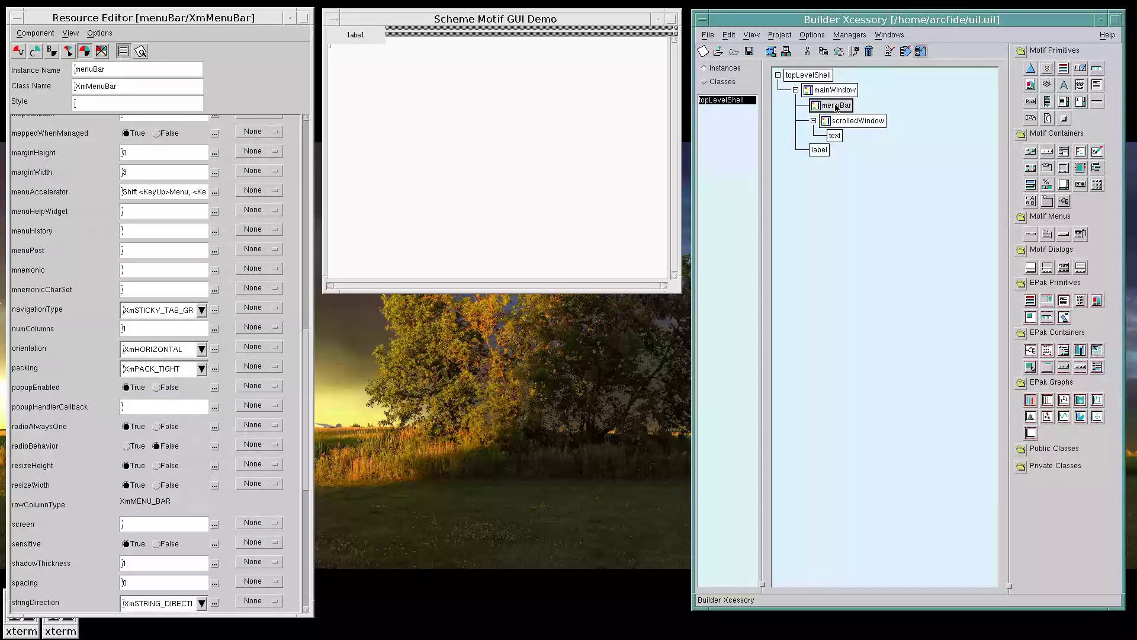
{"action": "double_click", "coordinate": [110, 70]}
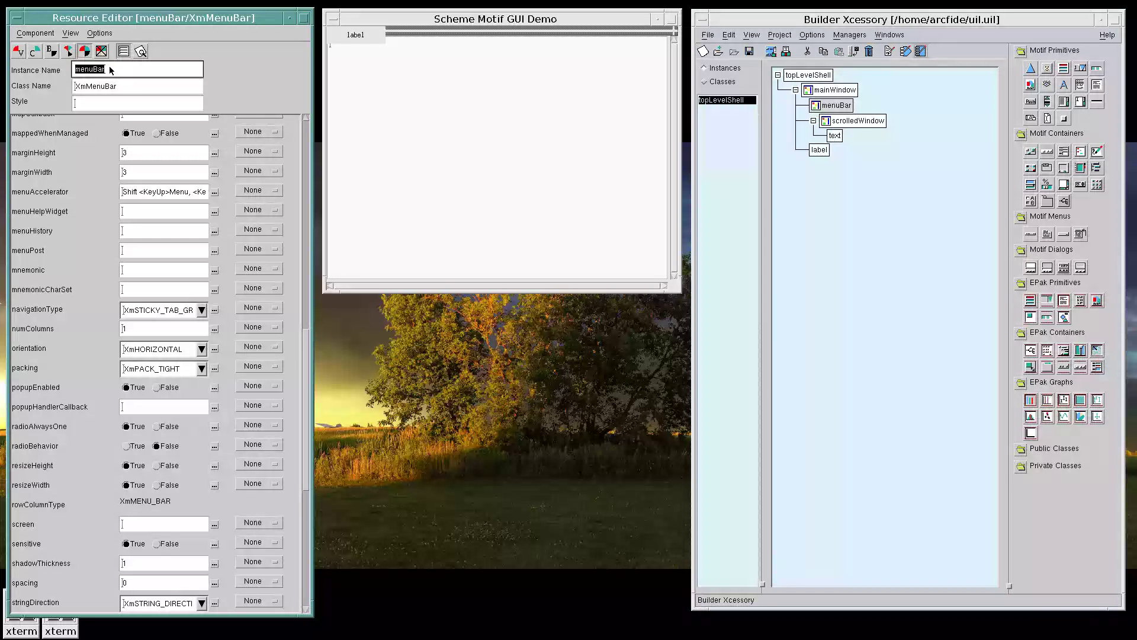
{"action": "type", "text": "mainMenu"}
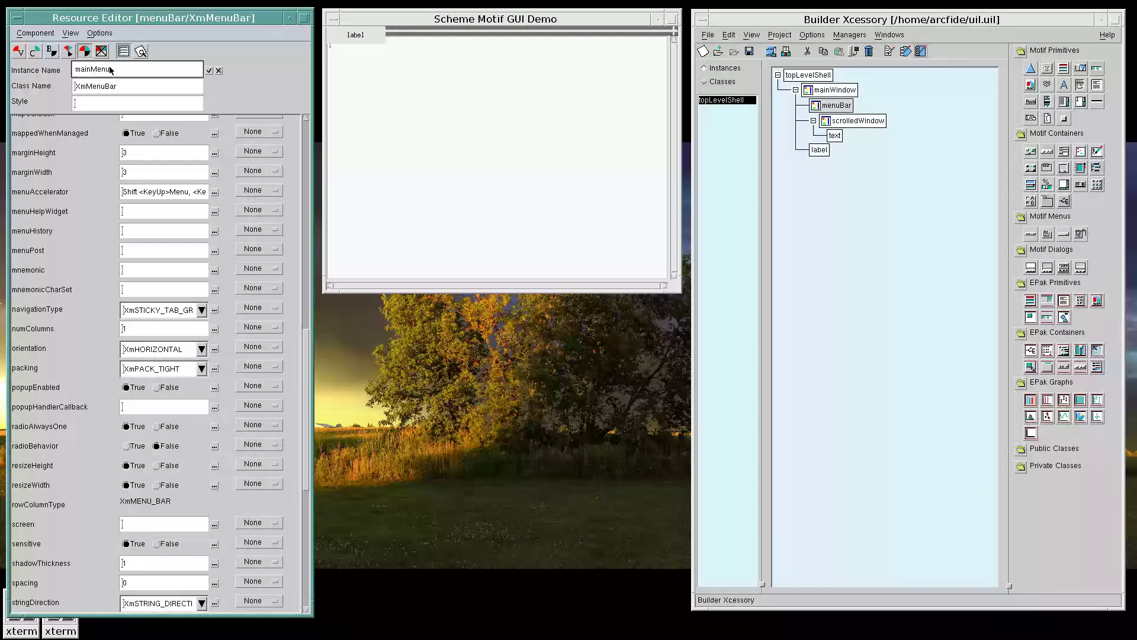
{"action": "type", "text": "Bar"}
{"action": "key", "text": "Return"}
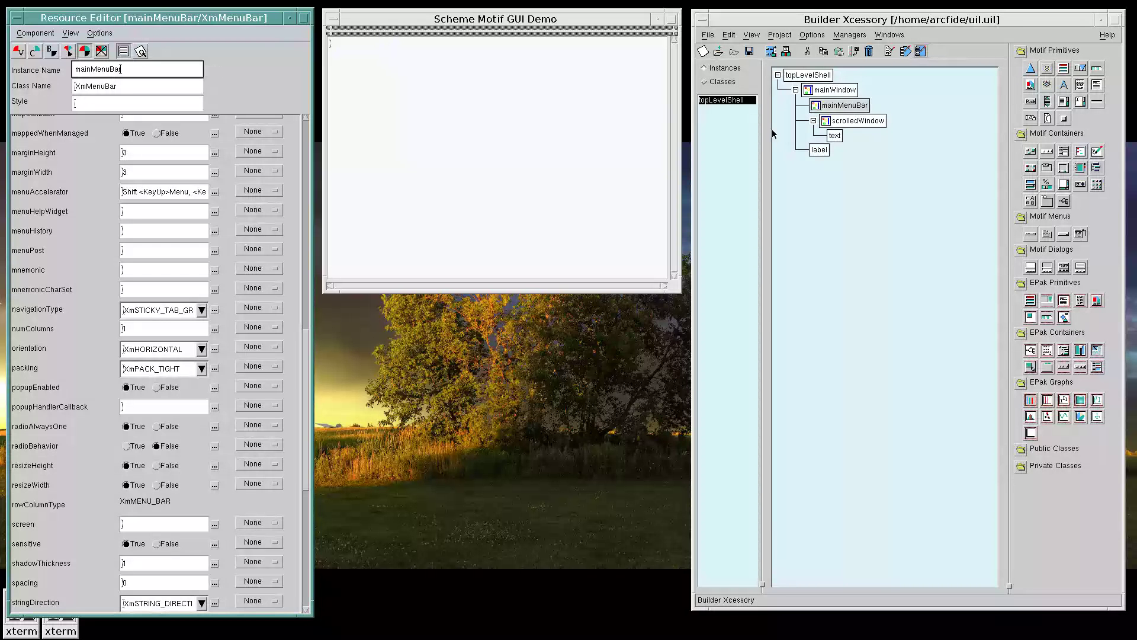
Rename the scrolledWindow instance to editArea.
{"action": "left_click", "coordinate": [840, 124]}
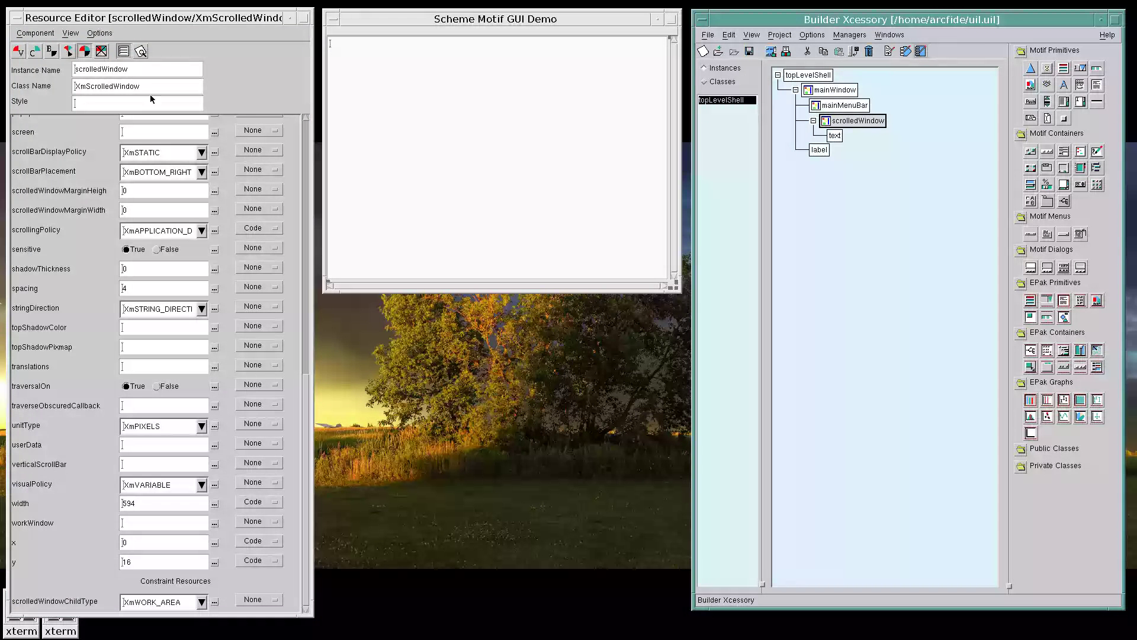
{"action": "double_click", "coordinate": [123, 71]}
{"action": "type", "text": "edi"}
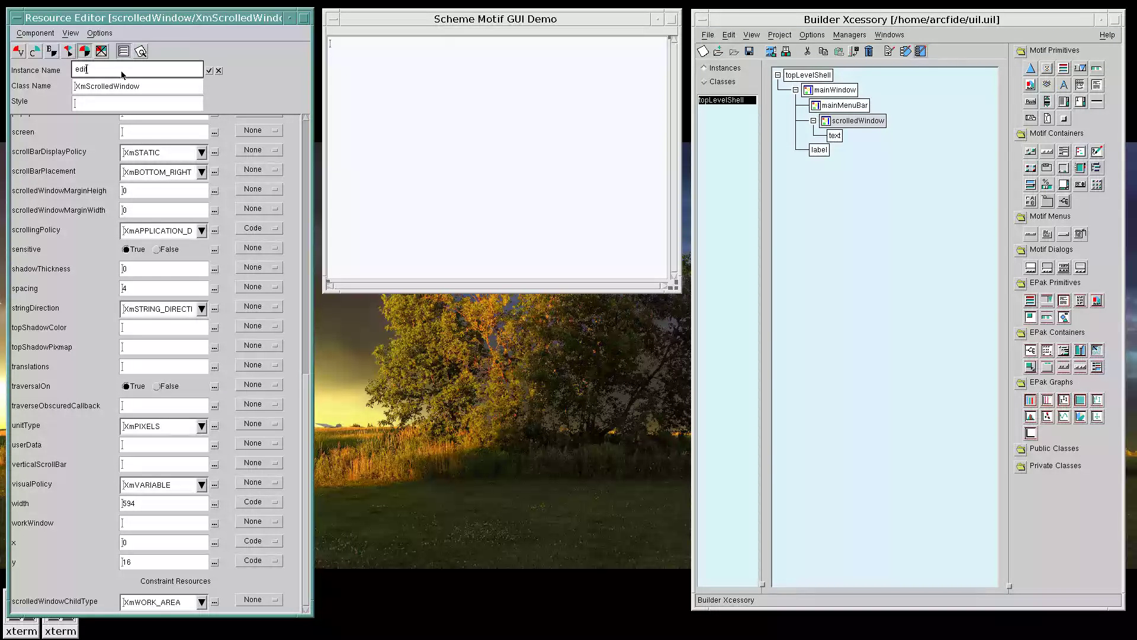
{"action": "type", "text": "tArea"}
{"action": "key", "text": "Return"}
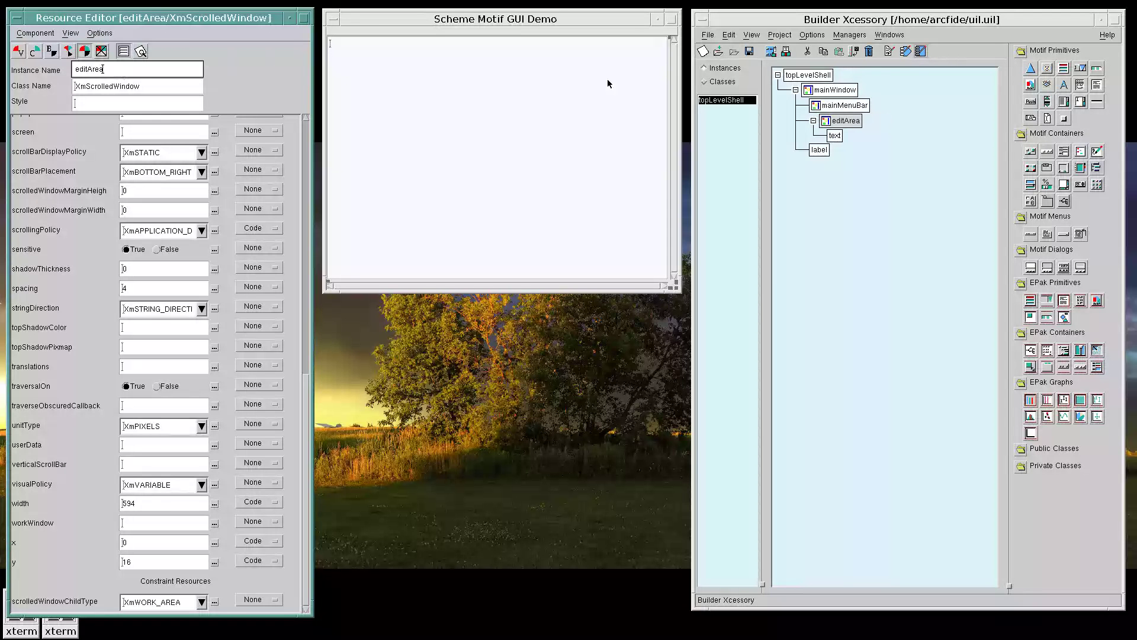
Rename the label instance to statusBar.
{"action": "left_click", "coordinate": [819, 149]}
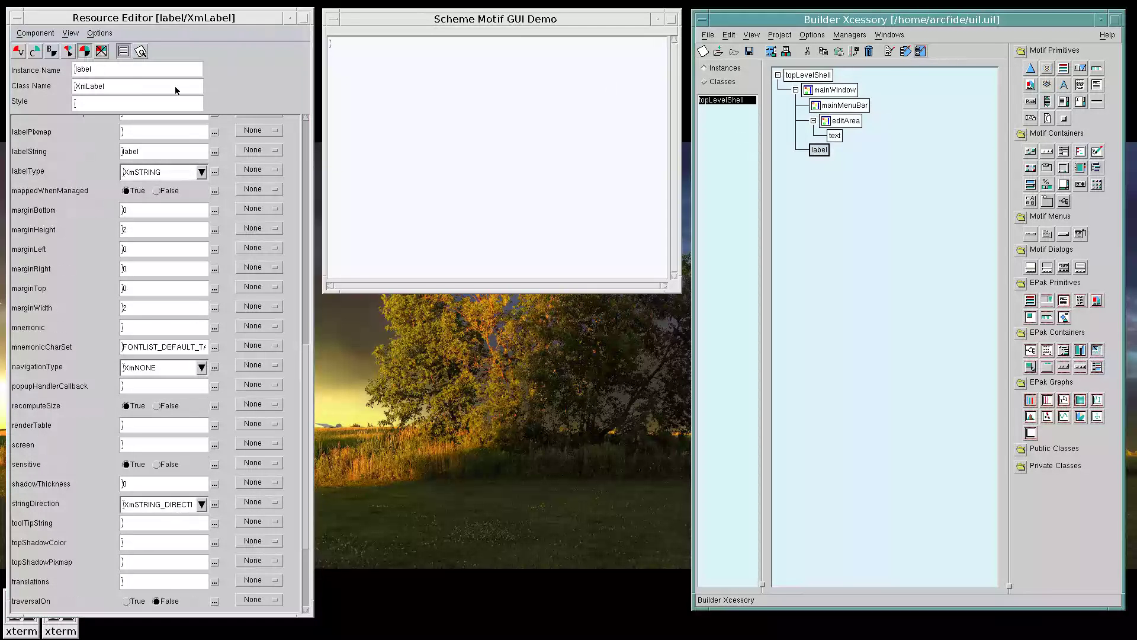
{"action": "double_click", "coordinate": [93, 71]}
{"action": "type", "text": "st"}
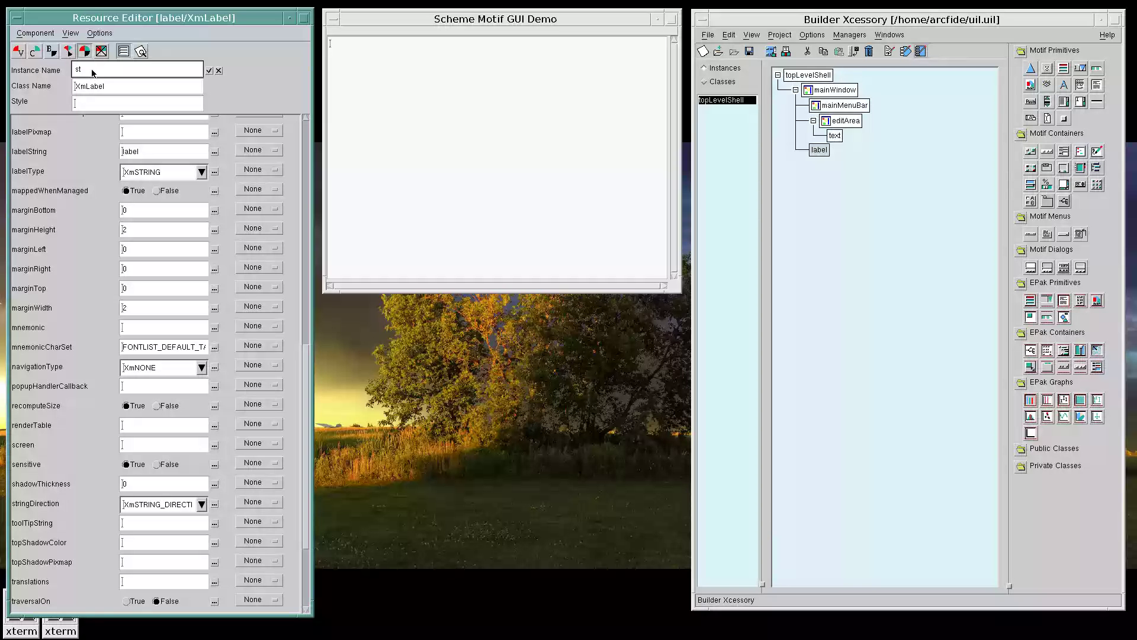
{"action": "type", "text": "atusBar"}
{"action": "key", "text": "Return"}
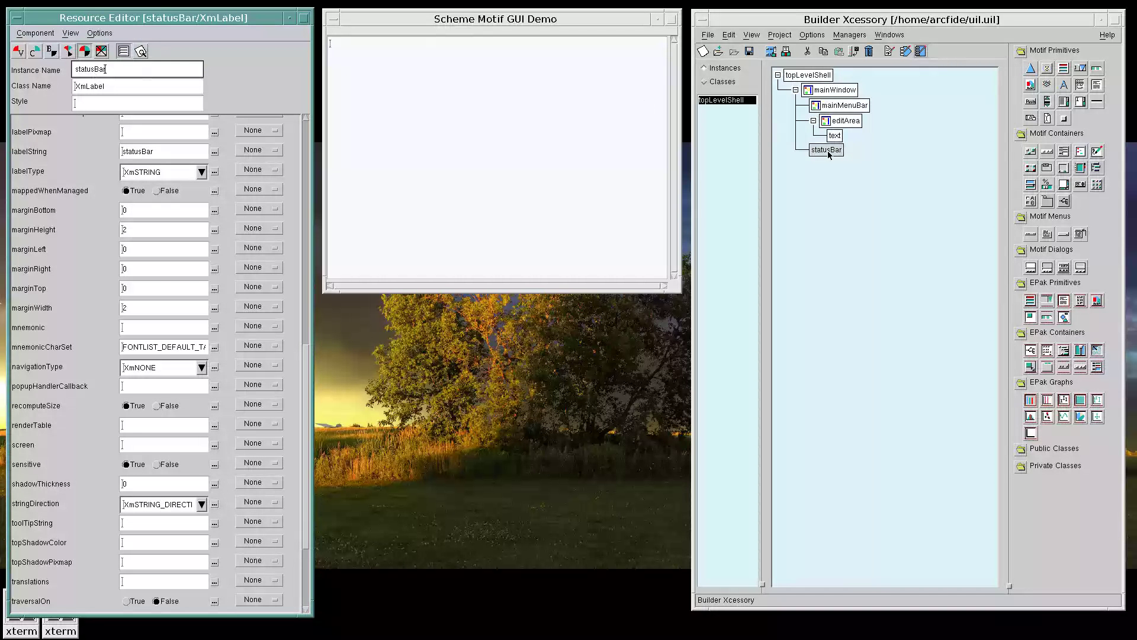
Set mainWindow's workWindow resource to its child editArea.
{"action": "left_click", "coordinate": [834, 90]}
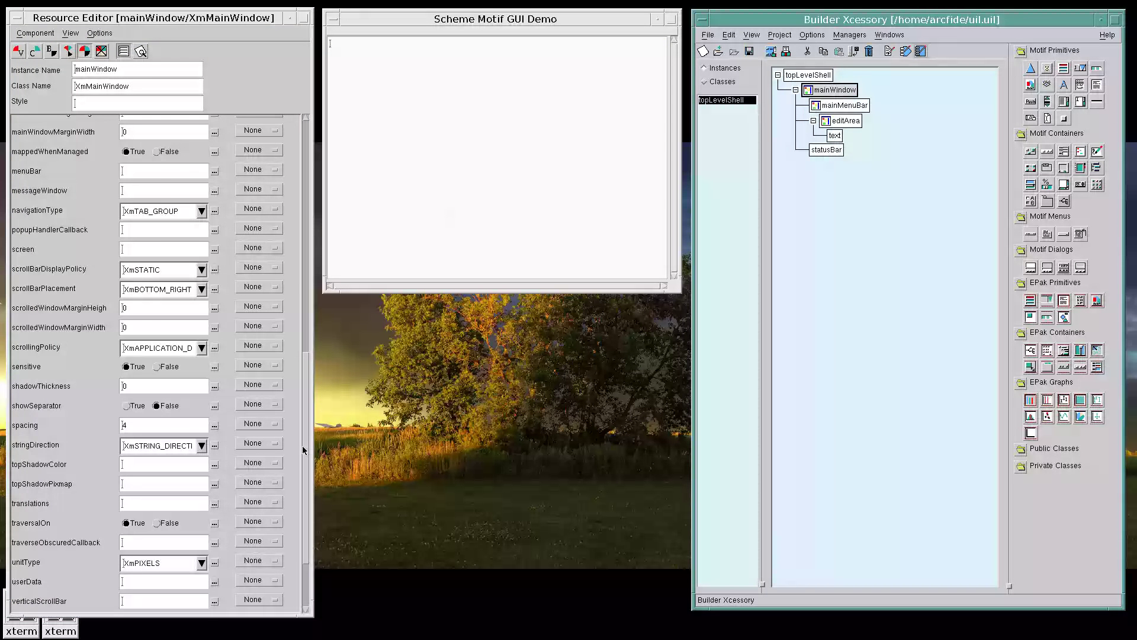
{"action": "scroll", "coordinate": [301, 494], "scroll_direction": "down", "scroll_amount": 3}
{"action": "scroll", "coordinate": [302, 493], "scroll_direction": "down", "scroll_amount": 1}
{"action": "left_click", "coordinate": [120, 562]}
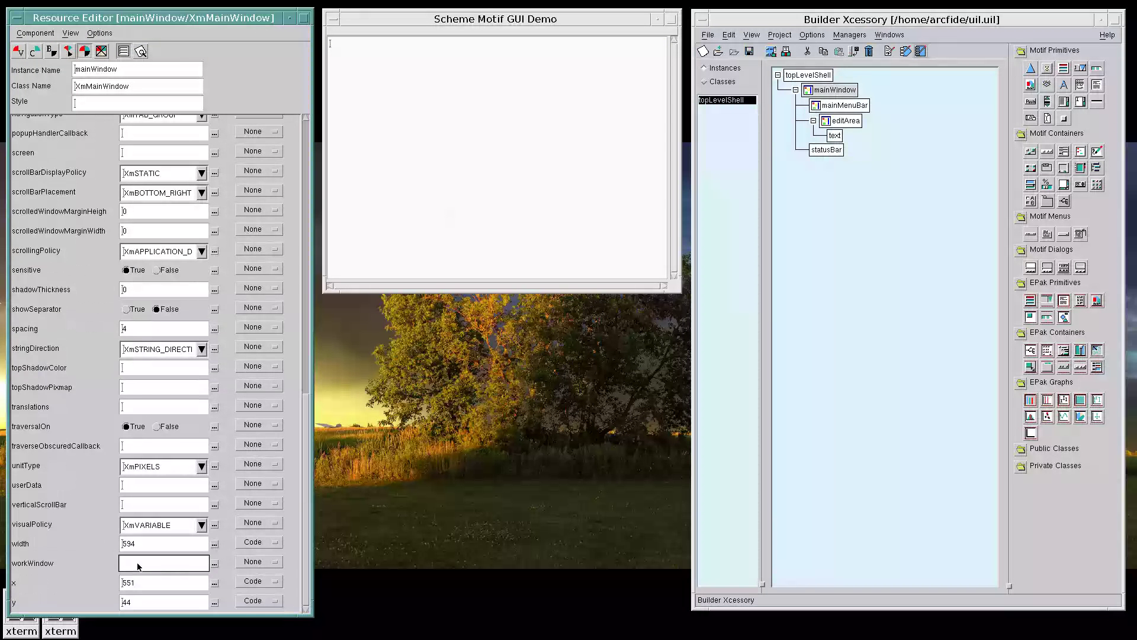
{"action": "left_click", "coordinate": [215, 563]}
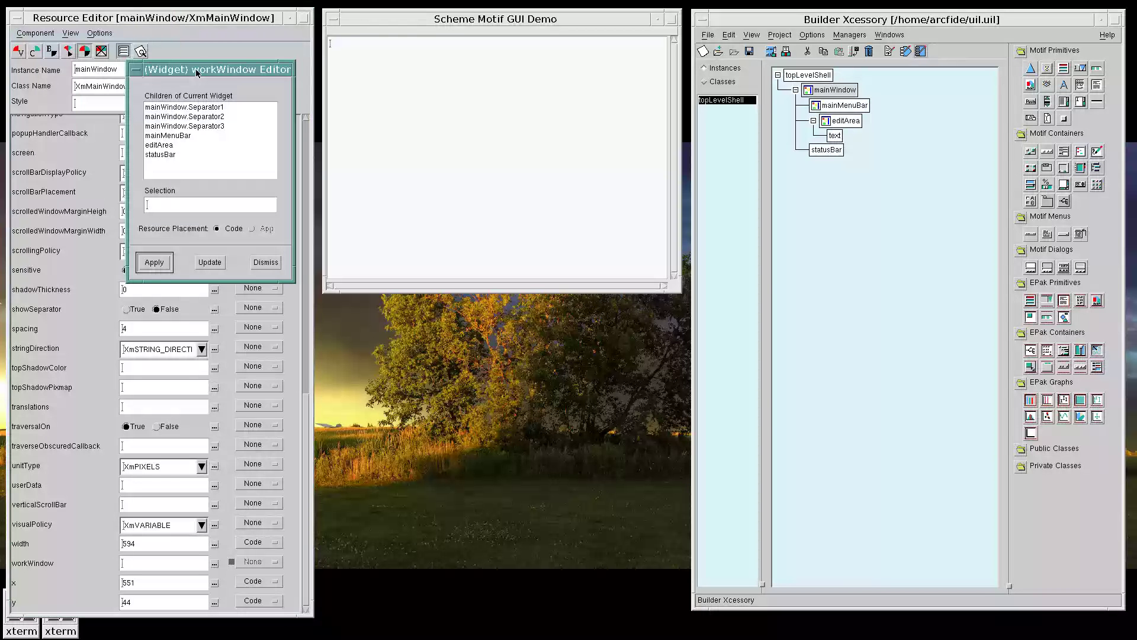
{"action": "left_click", "coordinate": [170, 145]}
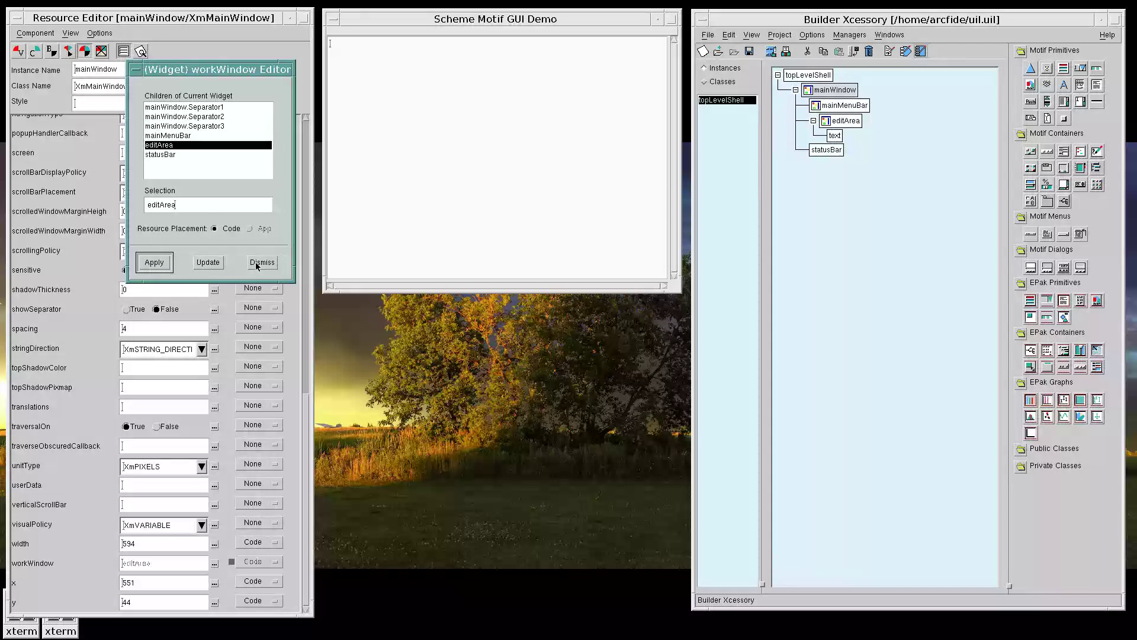
{"action": "left_click", "coordinate": [154, 262]}
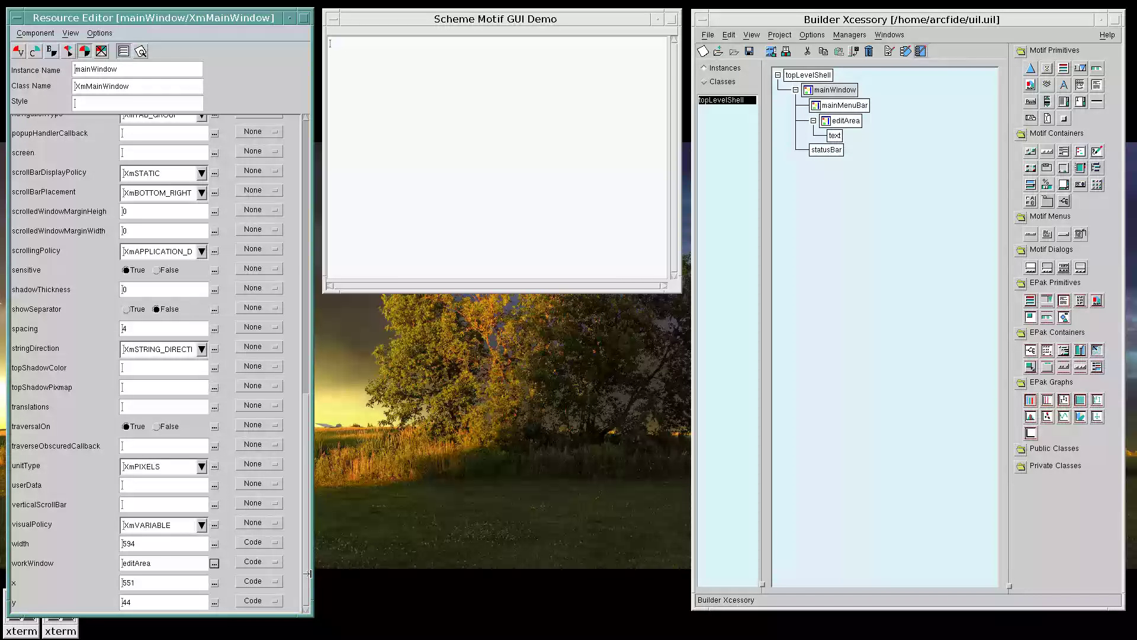
Set mainWindow's messageWindow resource to its child statusBar.
{"action": "scroll", "coordinate": [178, 415], "scroll_direction": "up", "scroll_amount": 5}
{"action": "left_click", "coordinate": [215, 309]}
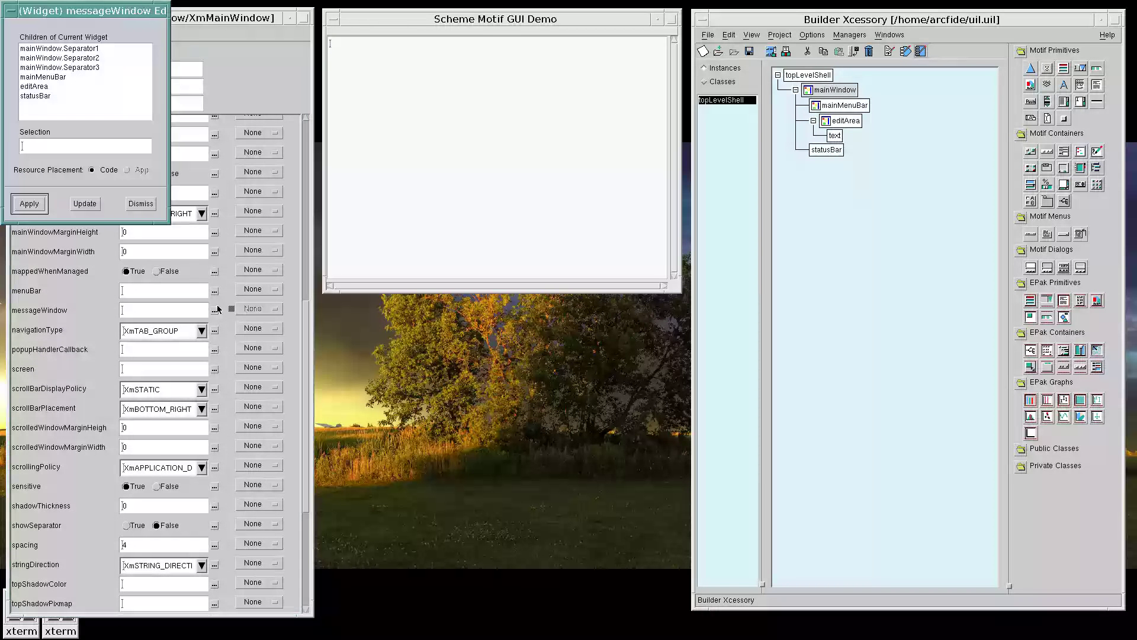
{"action": "left_click", "coordinate": [49, 97]}
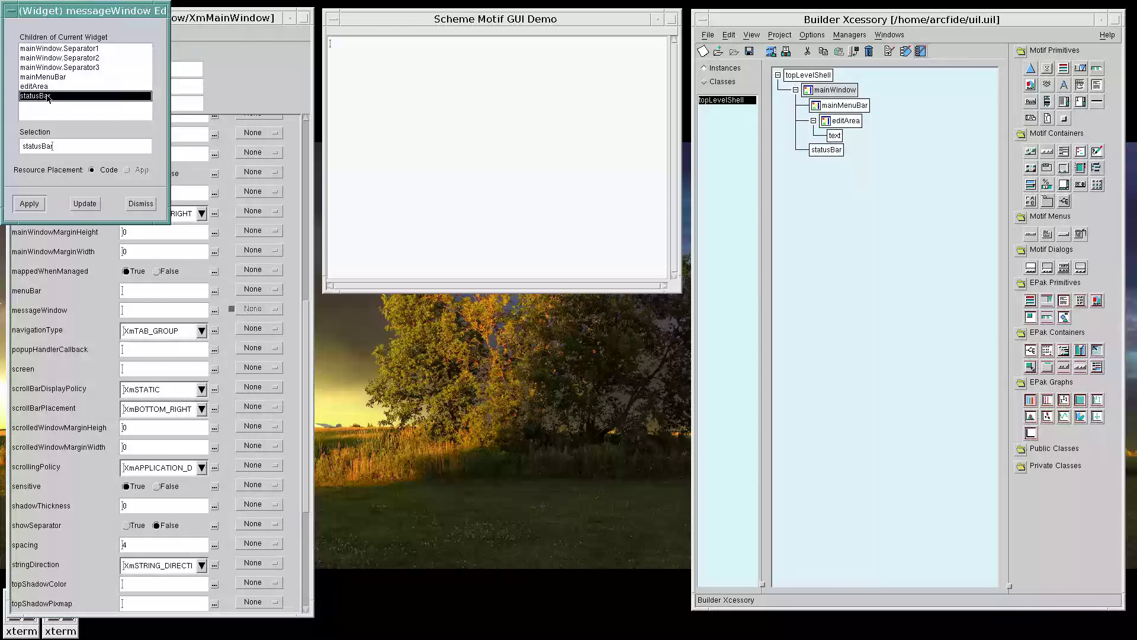
{"action": "left_click", "coordinate": [29, 204]}
{"action": "left_click", "coordinate": [140, 203]}
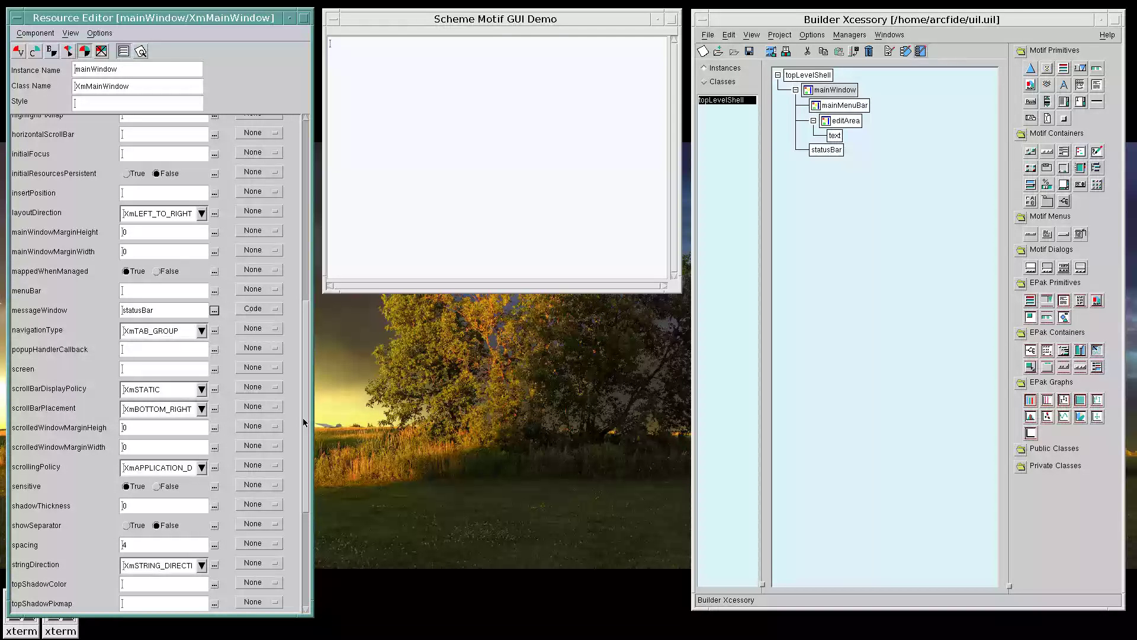
Set mainWindow's menuBar resource to its child mainMenuBar.
{"action": "left_click", "coordinate": [215, 290]}
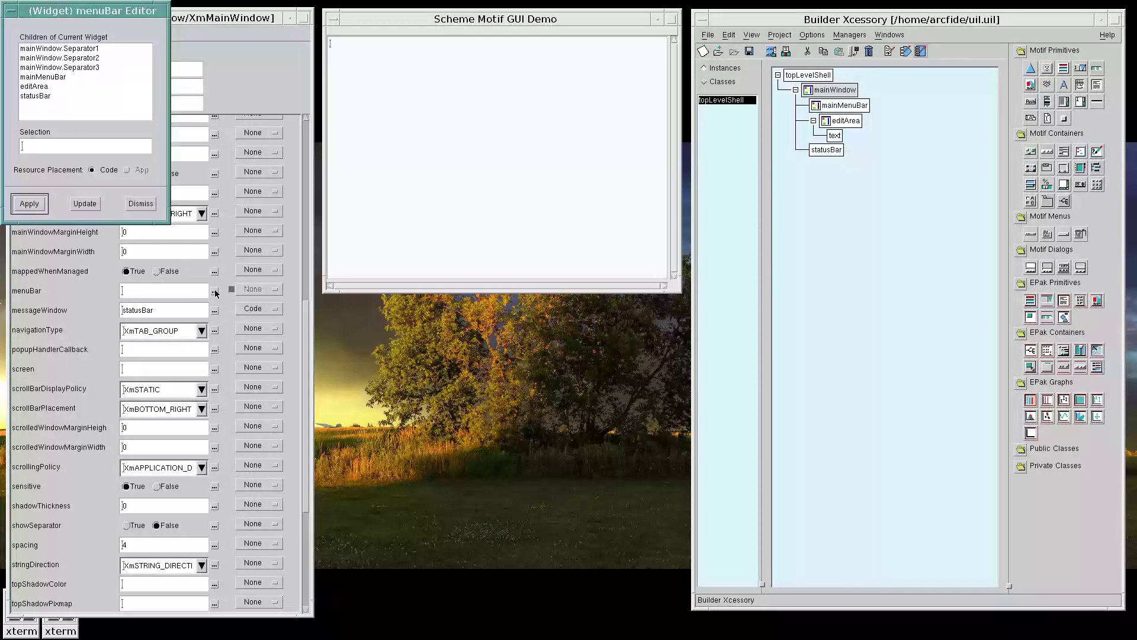
{"action": "left_click", "coordinate": [73, 78]}
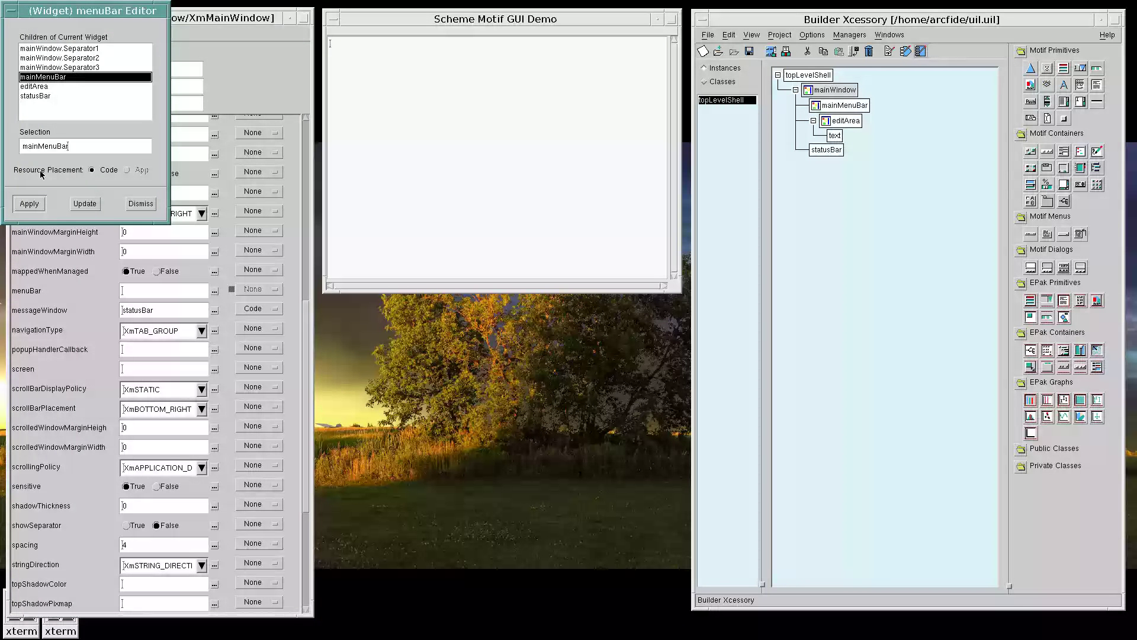
{"action": "left_click", "coordinate": [36, 202]}
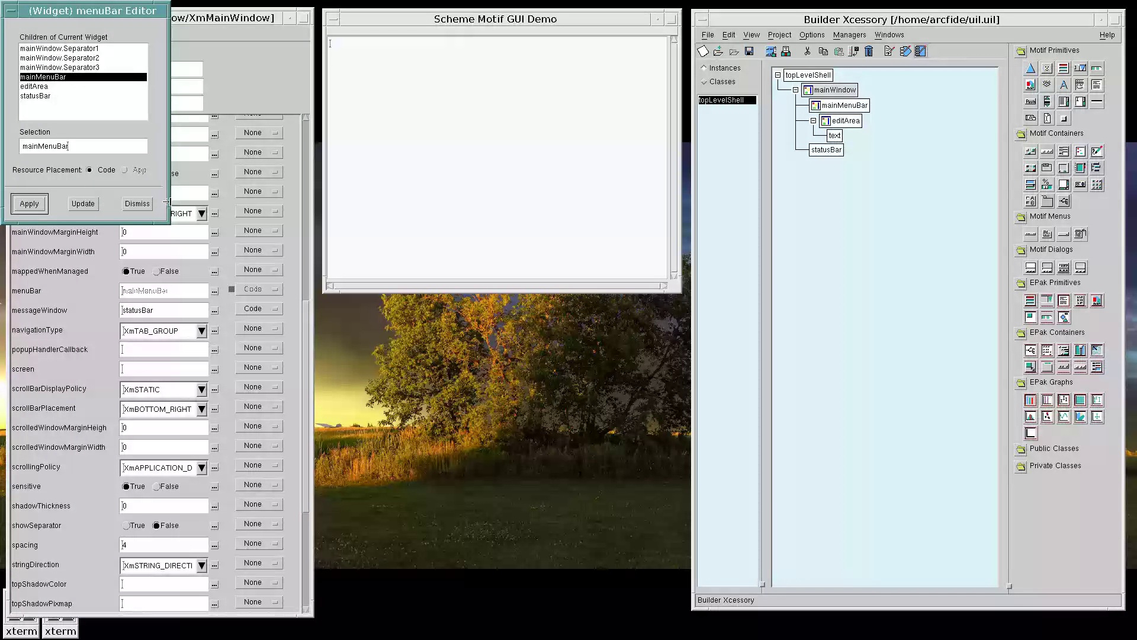
{"action": "left_click", "coordinate": [137, 203]}
Apply Natural Size to the statusBar label and the mainMenuBar so both fit the main window layout.
{"action": "right_click", "coordinate": [823, 151]}
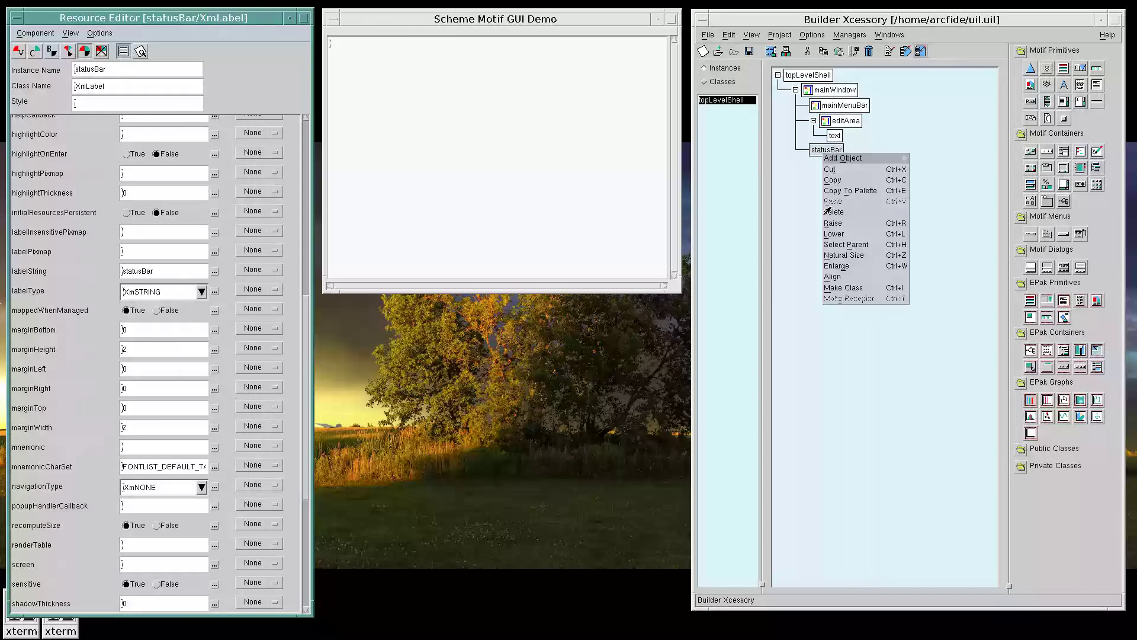
{"action": "left_click", "coordinate": [844, 255]}
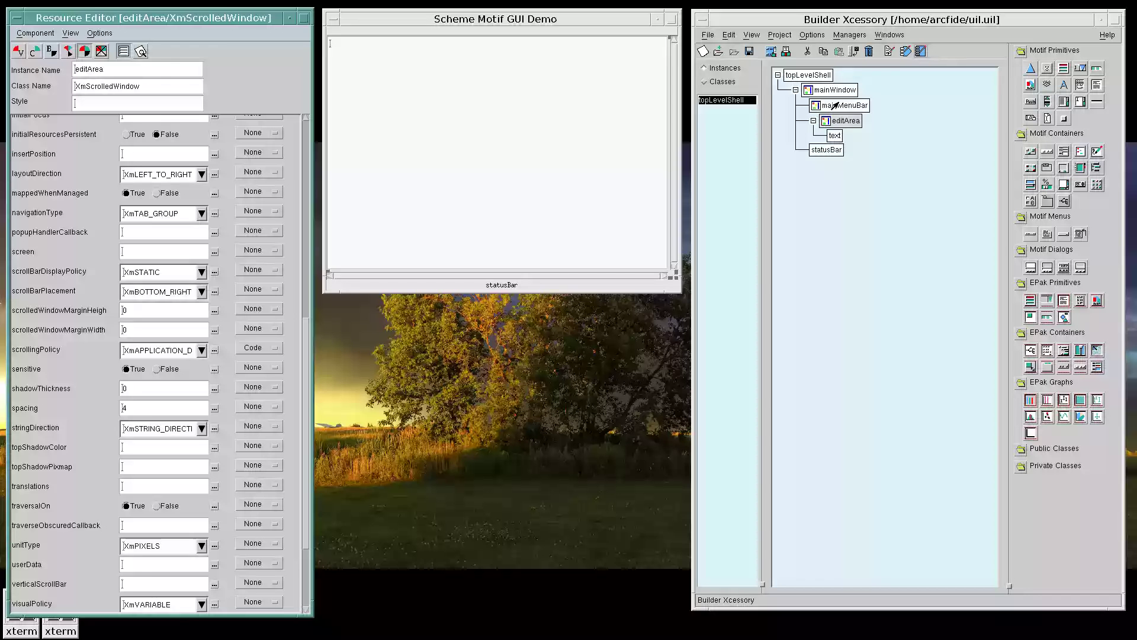
{"action": "right_click", "coordinate": [839, 106]}
{"action": "left_click", "coordinate": [853, 205]}
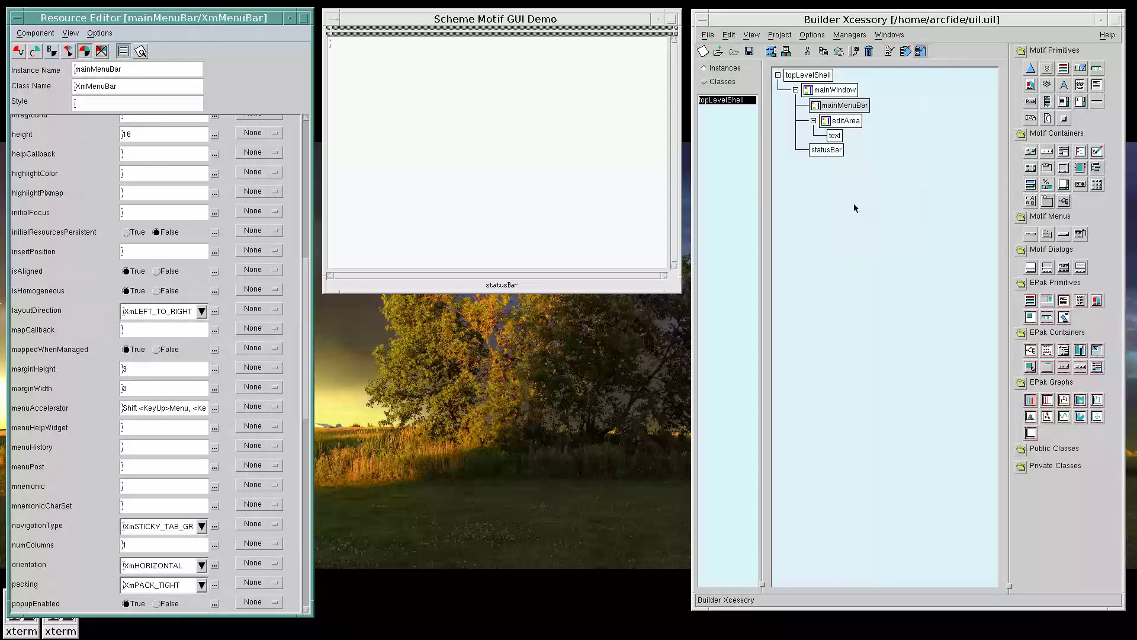
{"action": "left_click", "coordinate": [678, 147]}
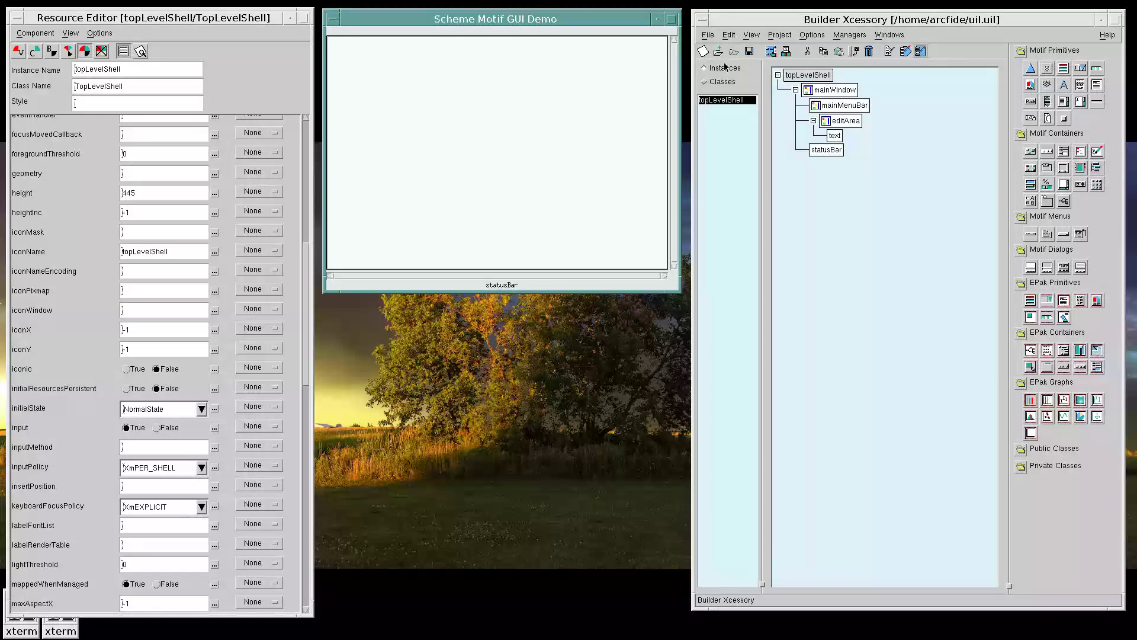
Save the interface as uil.uil in the tmp/demo folder of the home directory.
{"action": "left_click", "coordinate": [749, 51]}
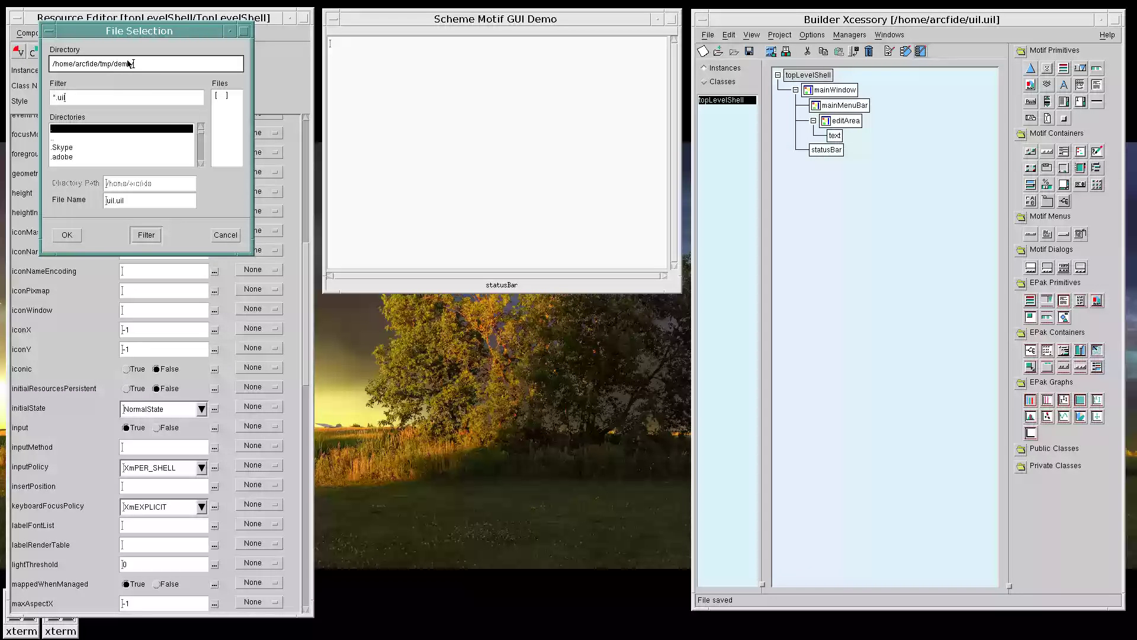
{"action": "key", "text": "Return"}
{"action": "left_click", "coordinate": [182, 95]}
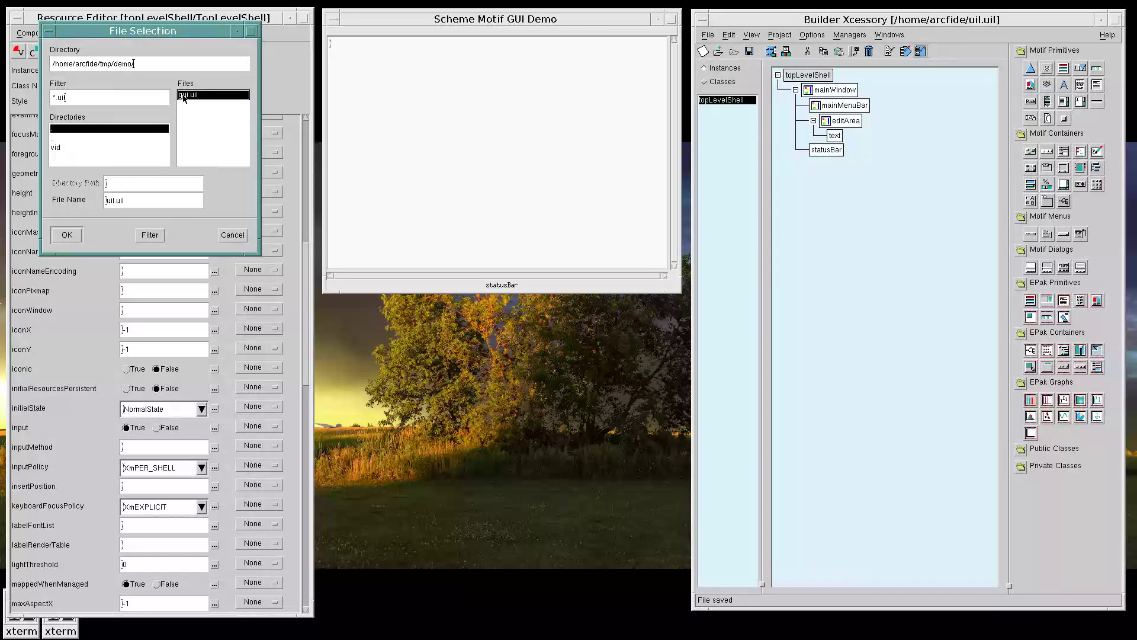
{"action": "left_click", "coordinate": [67, 235]}
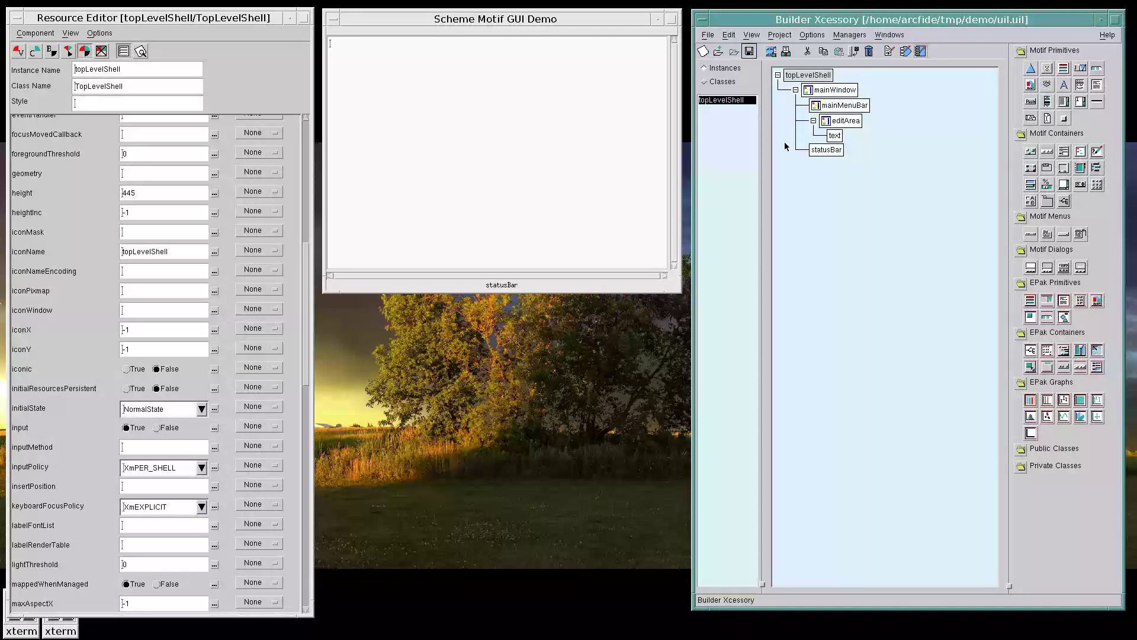
Save the interface under the new name gui.uil in the same tmp/demo folder.
{"action": "key", "text": "alt+f"}
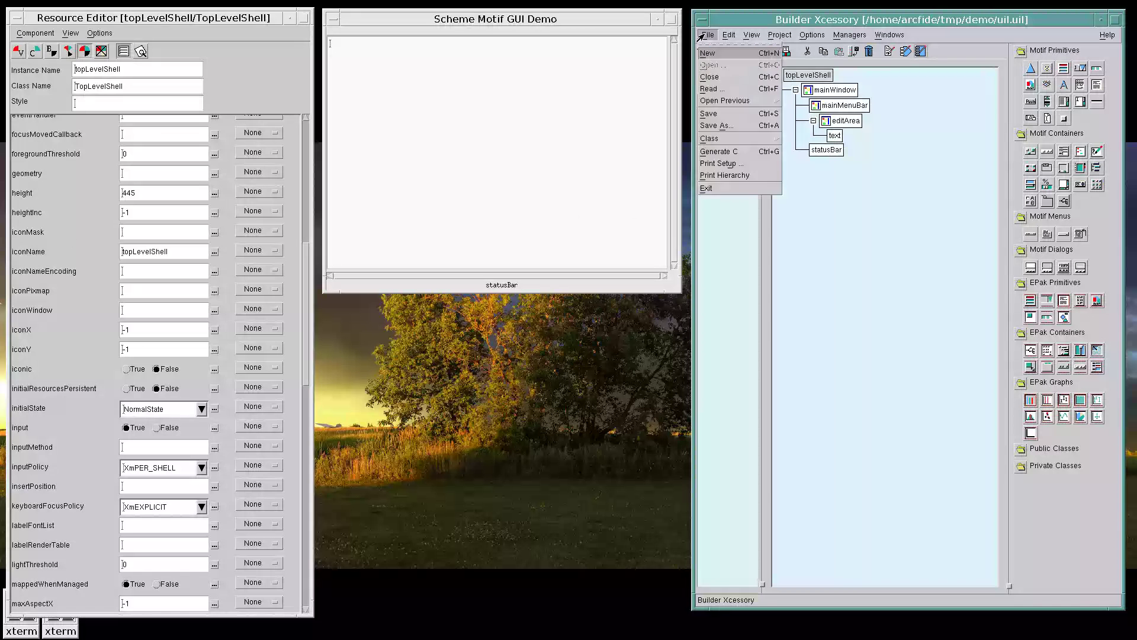
{"action": "left_click", "coordinate": [713, 126]}
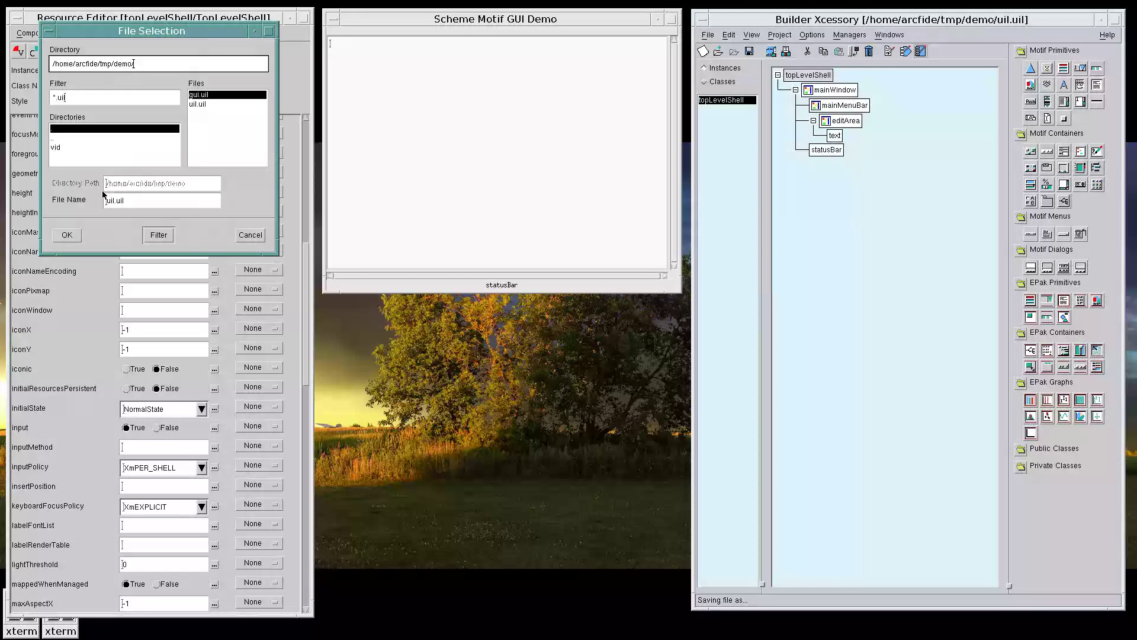
{"action": "left_click", "coordinate": [115, 200]}
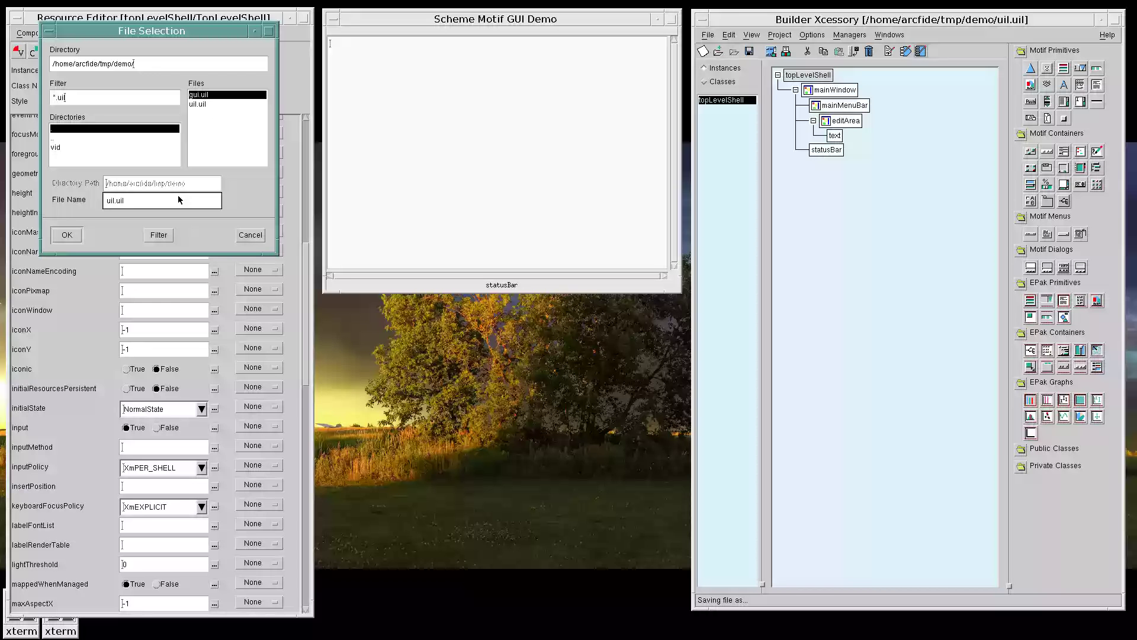
{"action": "key", "text": "BackSpace"}
{"action": "key", "text": "BackSpace"}
{"action": "key", "text": "BackSpace"}
{"action": "key", "text": "BackSpace"}
{"action": "type", "text": "gui"}
{"action": "key", "text": "Return"}
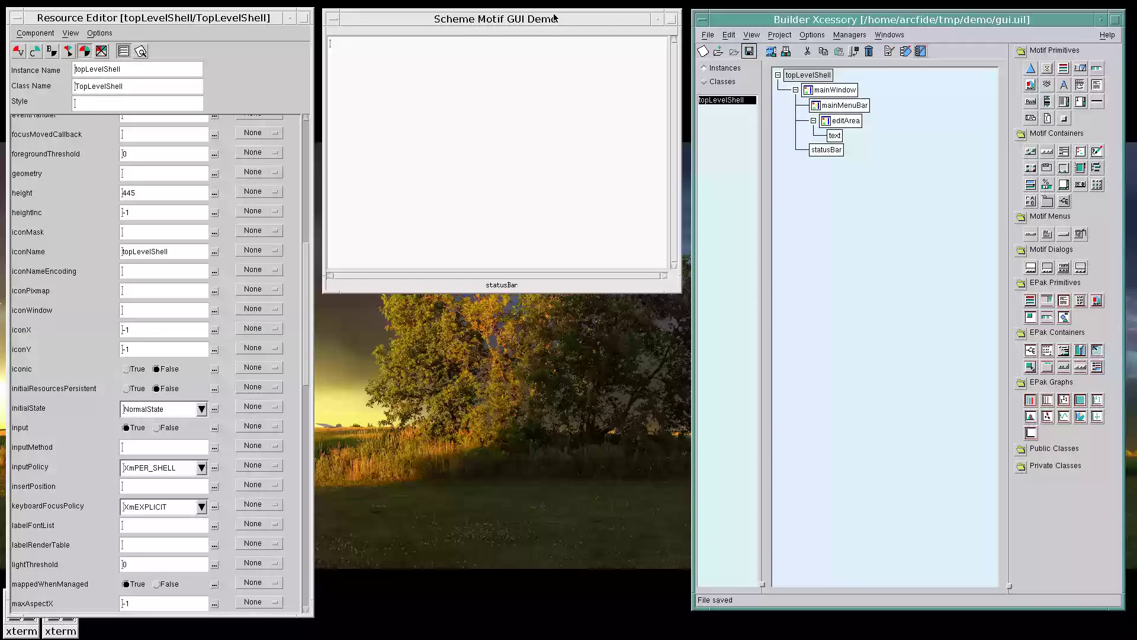
{"action": "left_click", "coordinate": [526, 122]}
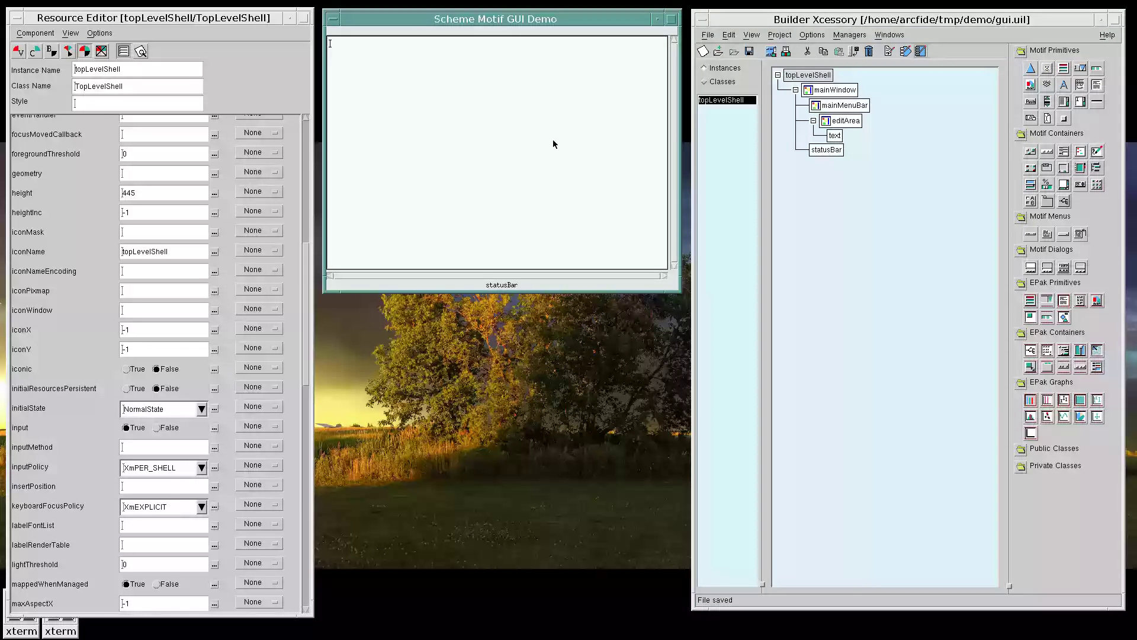
Set the statusBar label's labelString to "Status messages appear here.".
{"action": "left_click", "coordinate": [832, 151]}
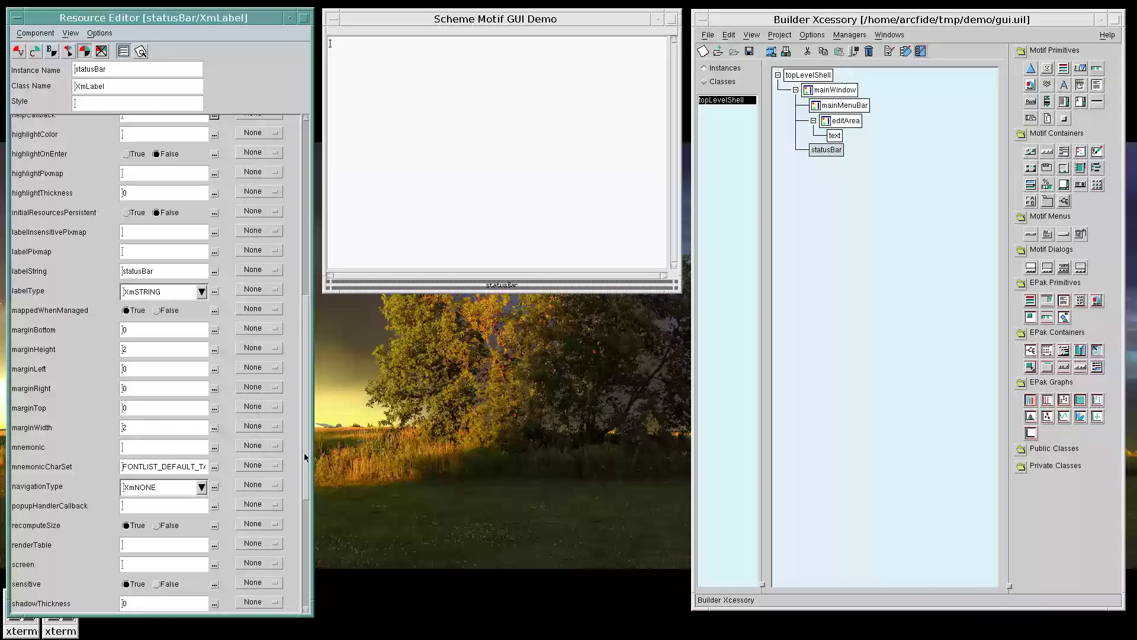
{"action": "double_click", "coordinate": [151, 273]}
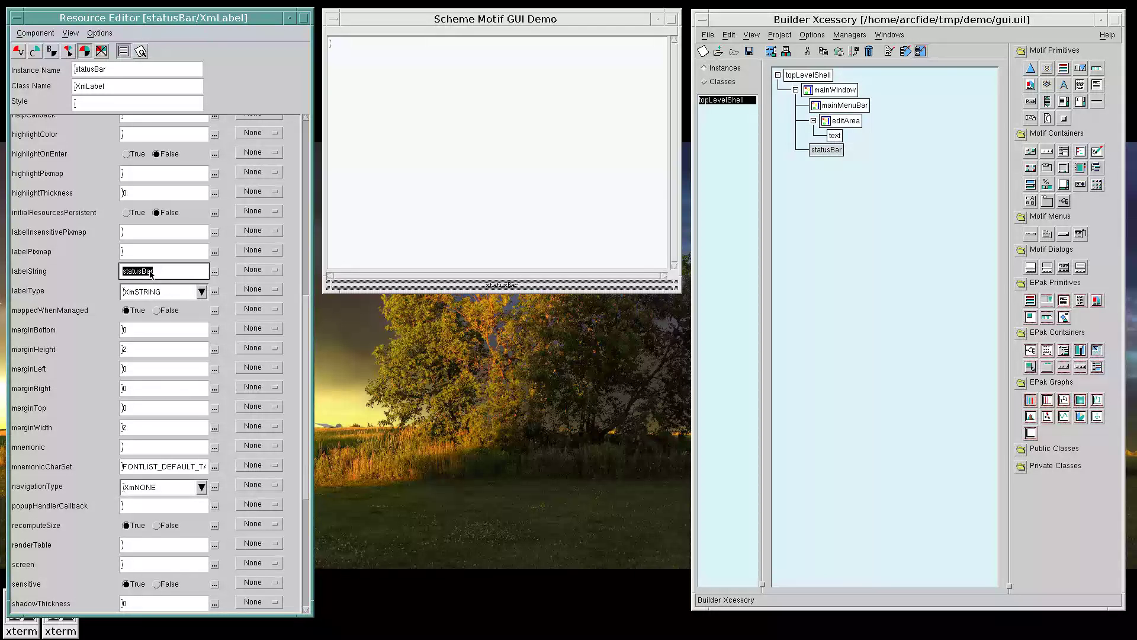
{"action": "type", "text": "Status message"}
{"action": "type", "text": "s appear here."}
{"action": "key", "text": "Return"}
{"action": "type", "text": "."}
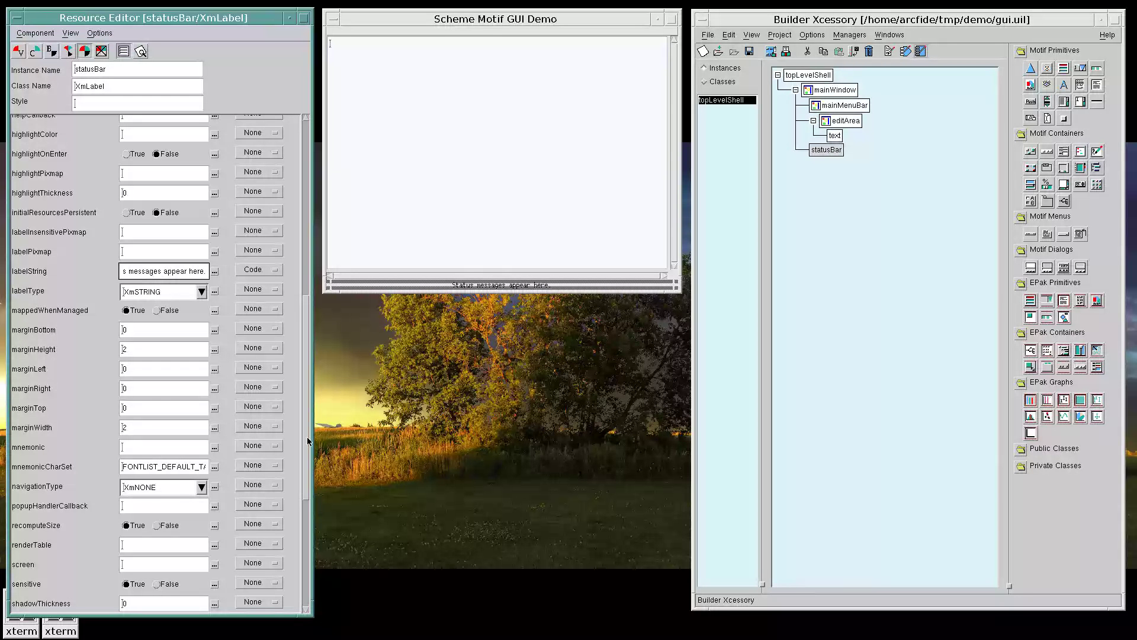
Set the statusBar label's alignment resource to XmALIGNMENT_BEGINNING.
{"action": "left_click_drag", "start_coordinate": [306, 427], "coordinate": [289, 253]}
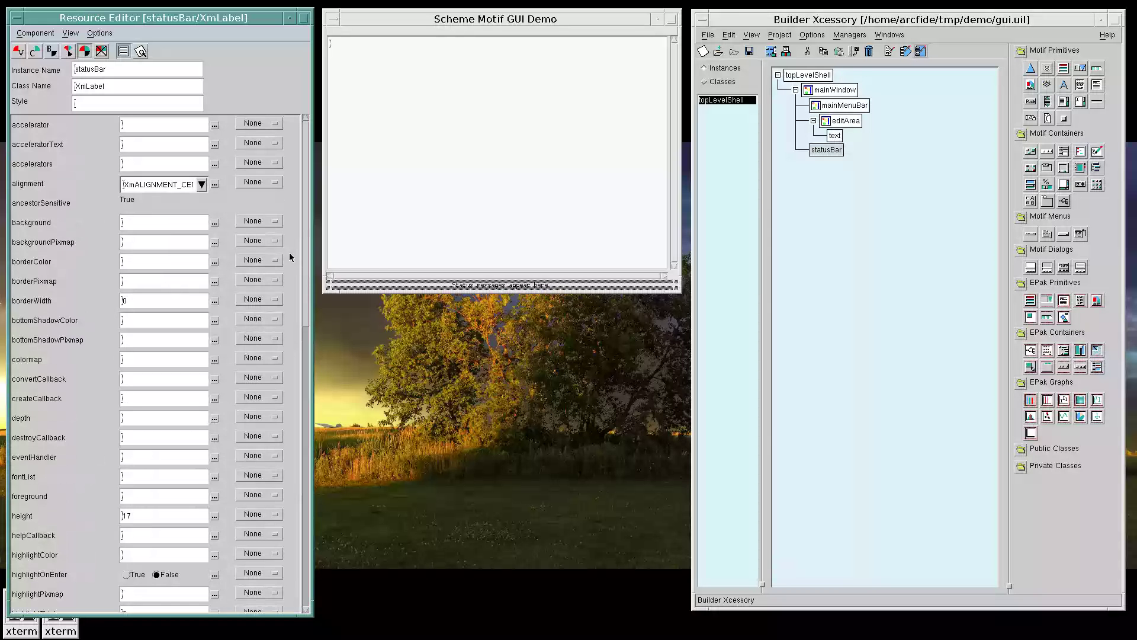
{"action": "left_click", "coordinate": [200, 185]}
{"action": "left_click", "coordinate": [160, 201]}
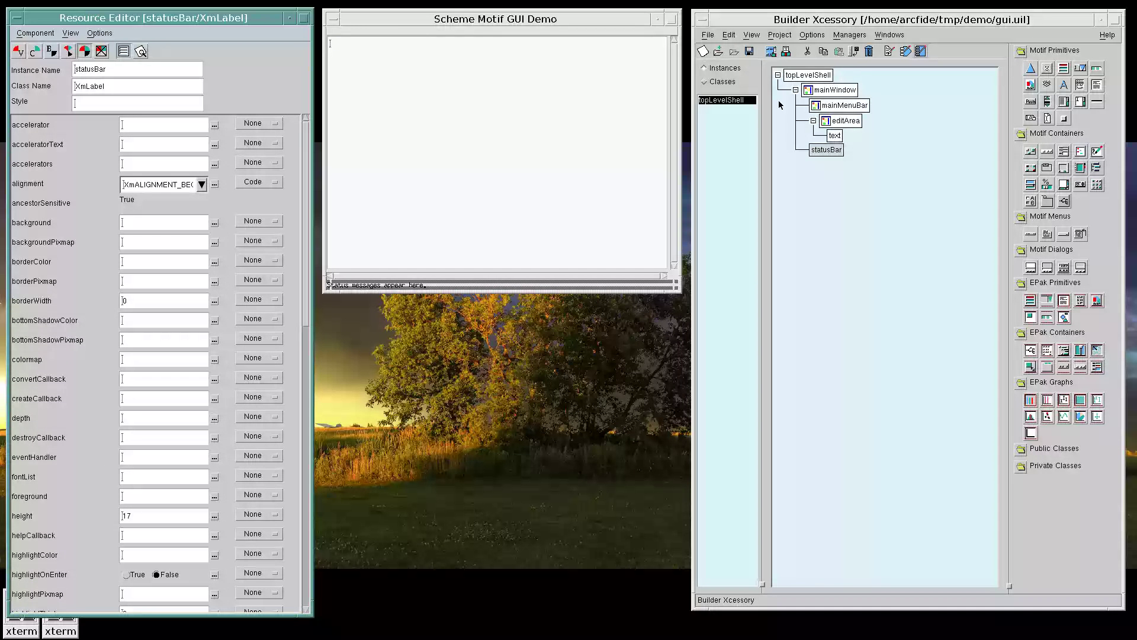
Select topLevelShell and save the changes to gui.uil.
{"action": "left_click", "coordinate": [791, 77]}
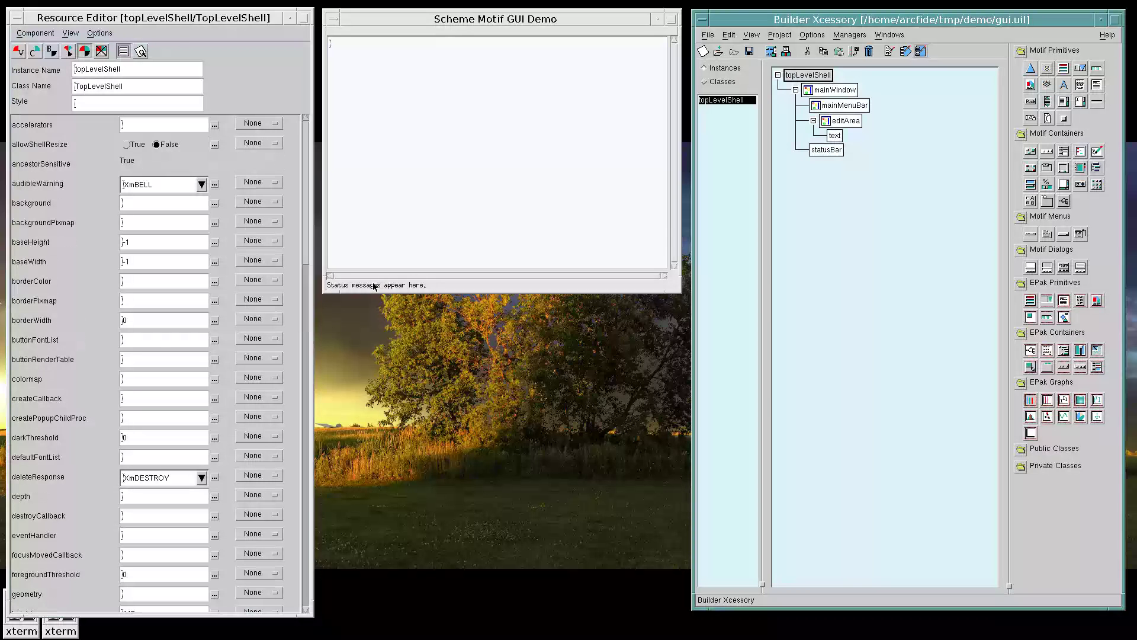
{"action": "left_click", "coordinate": [747, 50]}
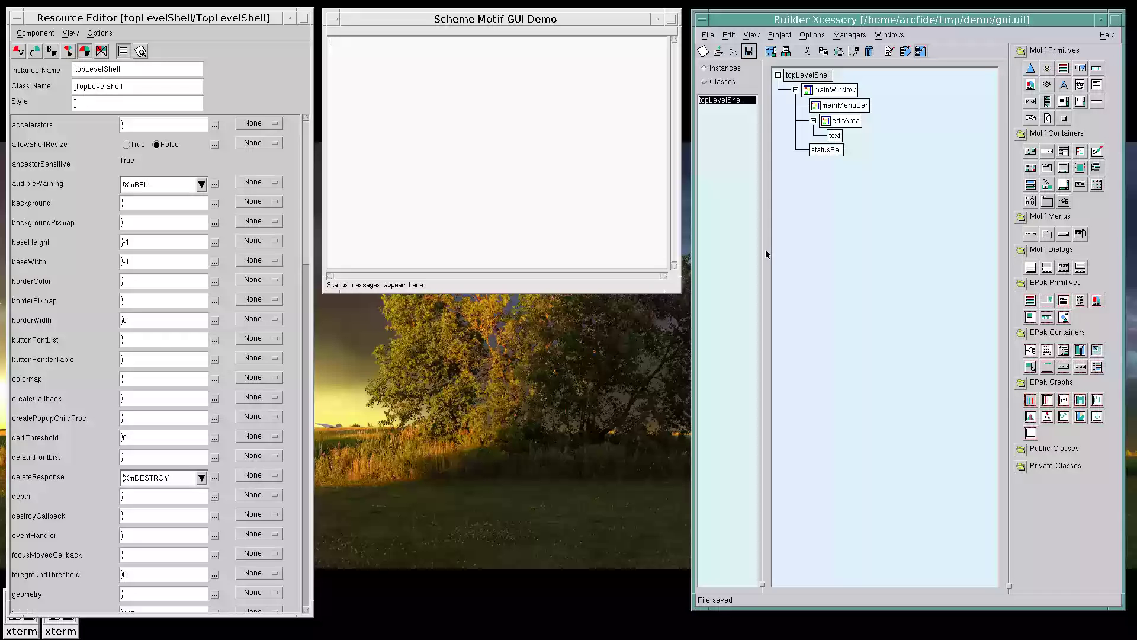
{"action": "left_click", "coordinate": [616, 17]}
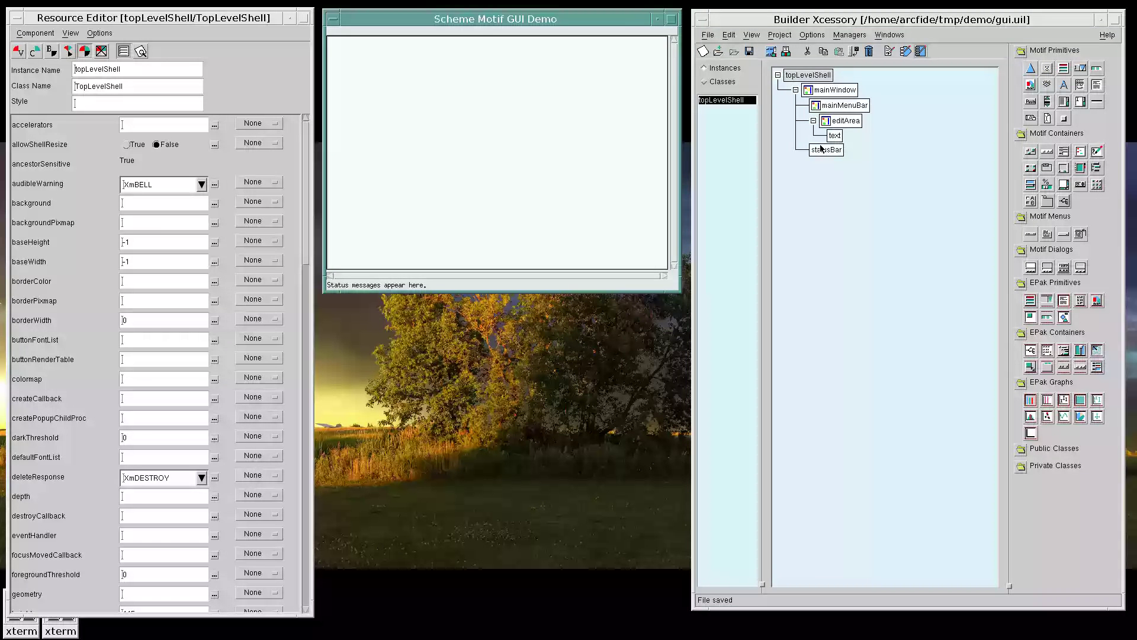
Turn on Keep Parent and add two XmPulldownMenu objects as children of mainMenuBar.
{"action": "left_click", "coordinate": [838, 110]}
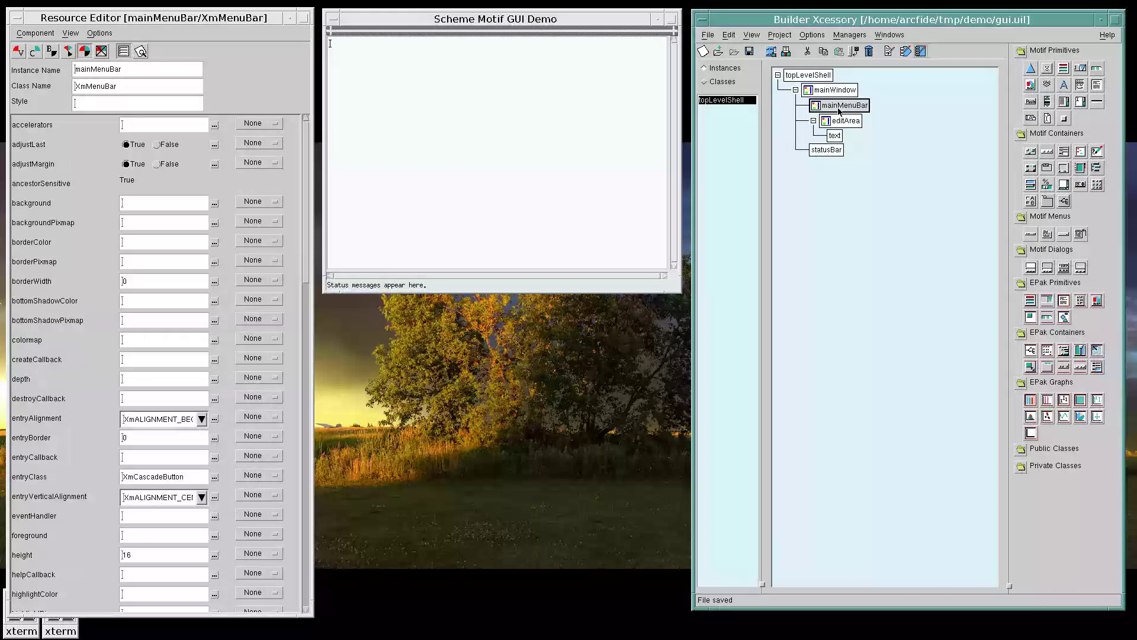
{"action": "left_click", "coordinate": [752, 34]}
{"action": "left_click", "coordinate": [762, 116]}
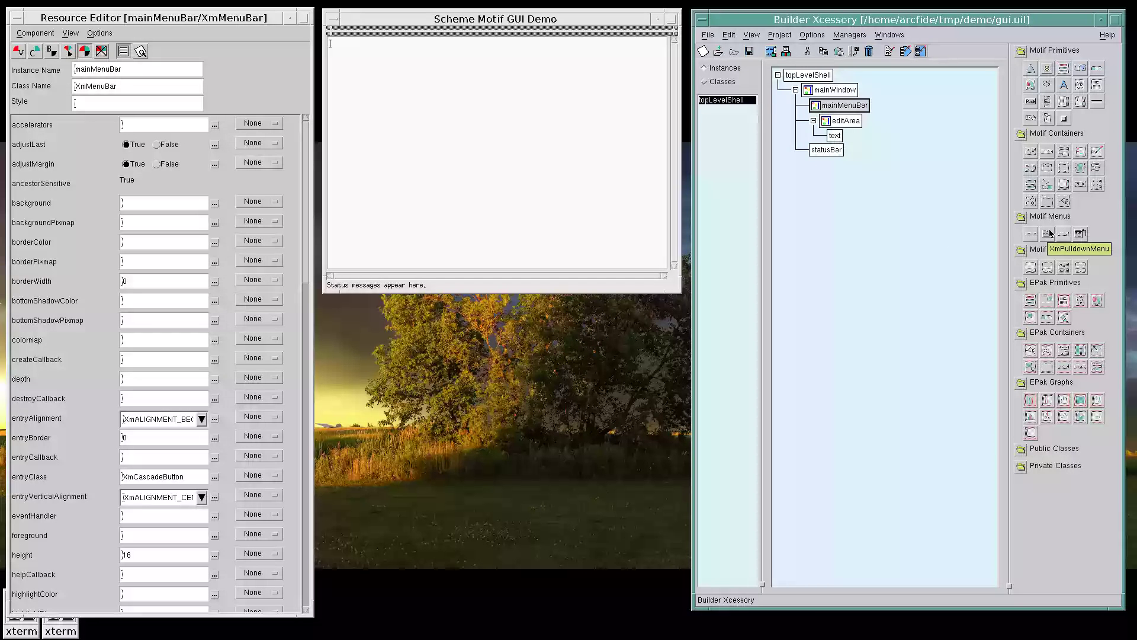
{"action": "left_click", "coordinate": [446, 77]}
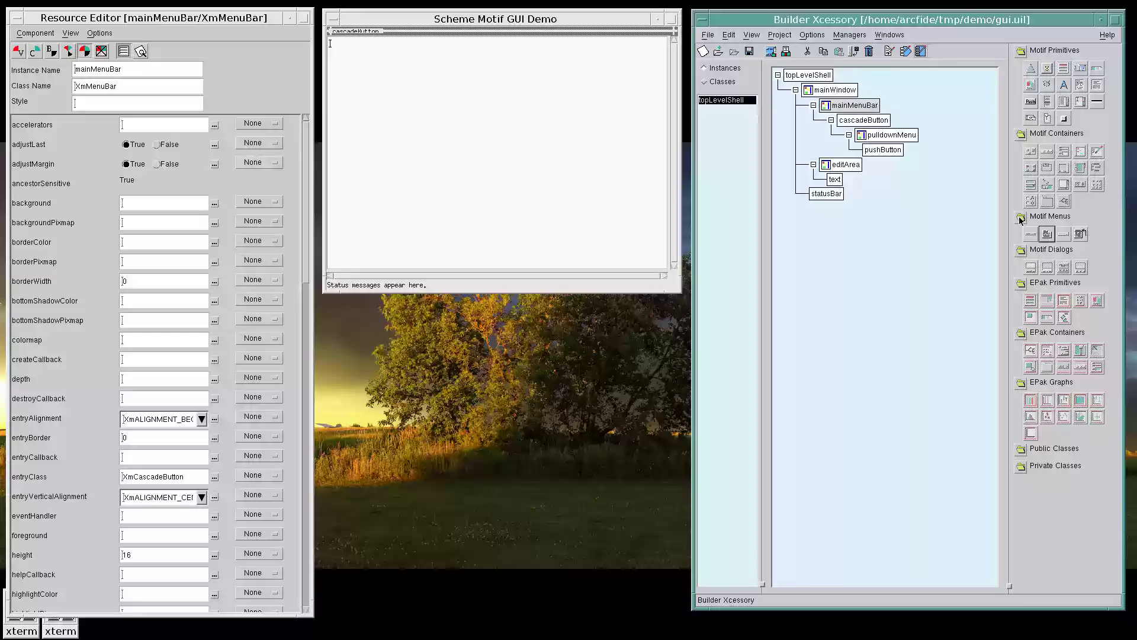
{"action": "left_click", "coordinate": [508, 112]}
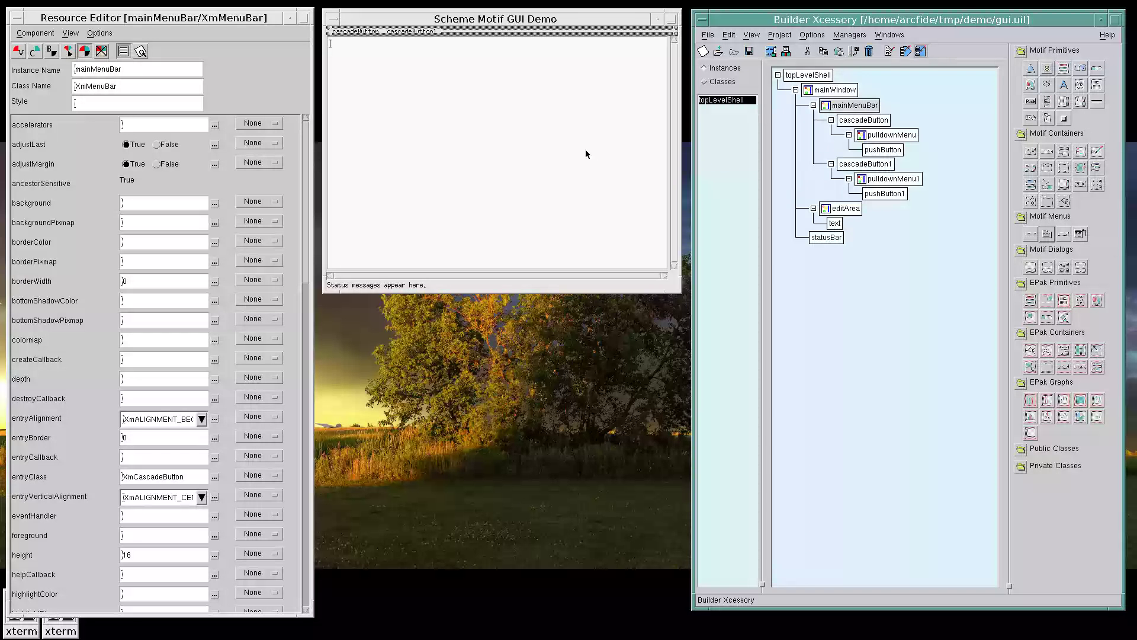
Add a third XmPulldownMenu as a child of mainMenuBar and turn off Keep Parent.
{"action": "left_click", "coordinate": [509, 110]}
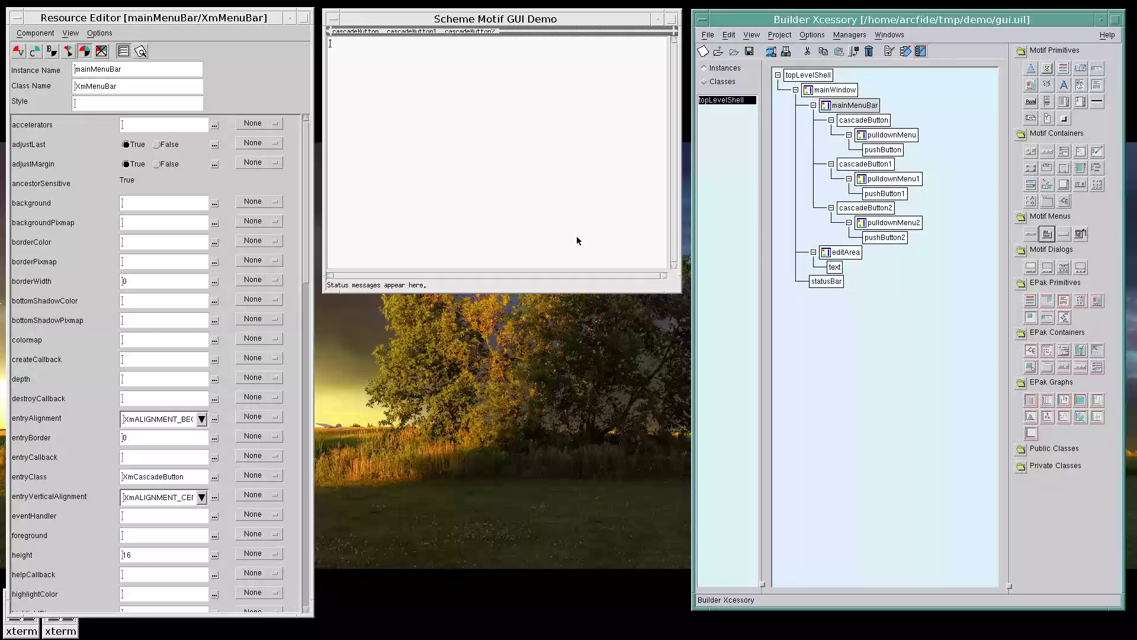
{"action": "left_click", "coordinate": [745, 35]}
{"action": "left_click", "coordinate": [766, 121]}
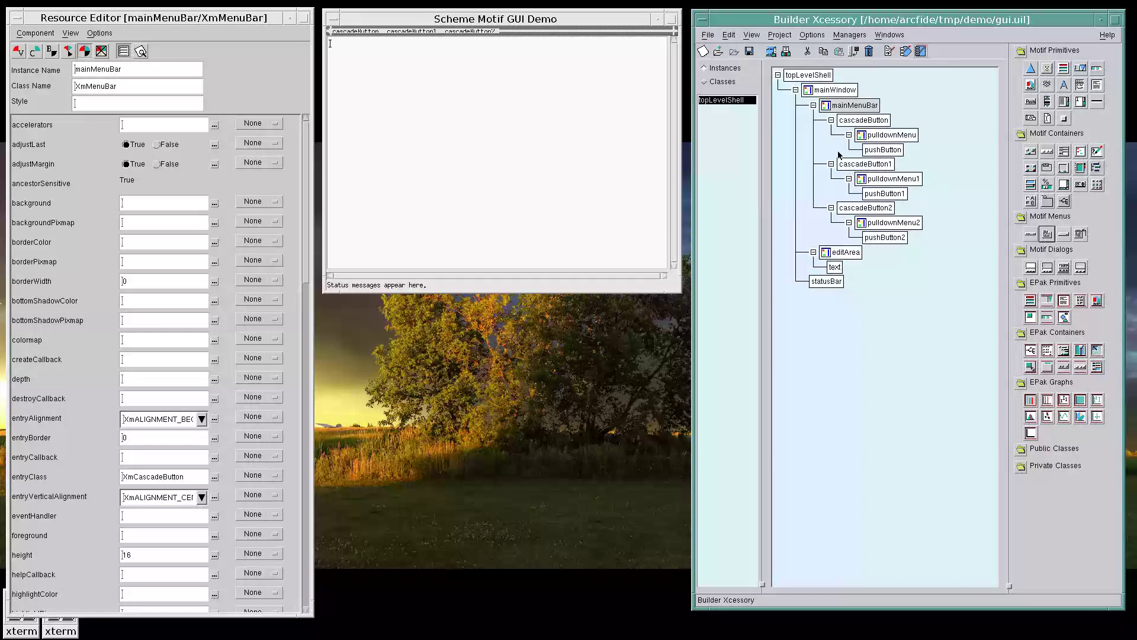
Rename the first cascade button under mainMenuBar as fileMenuButton.
{"action": "left_click", "coordinate": [853, 121]}
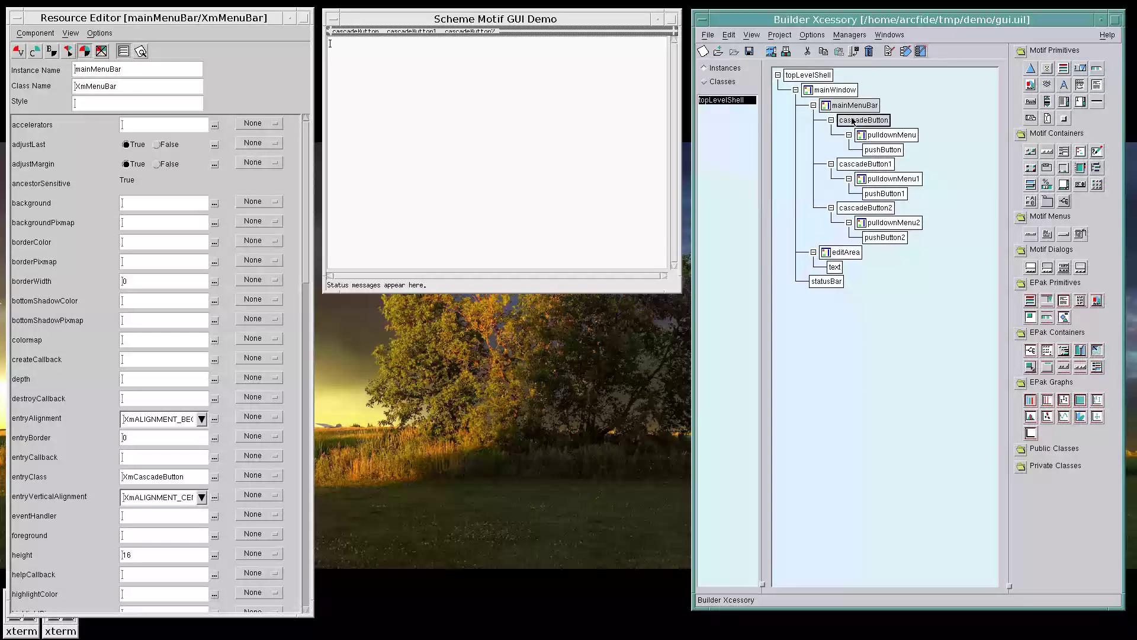
{"action": "double_click", "coordinate": [85, 73]}
{"action": "type", "text": "fileMenuButto"}
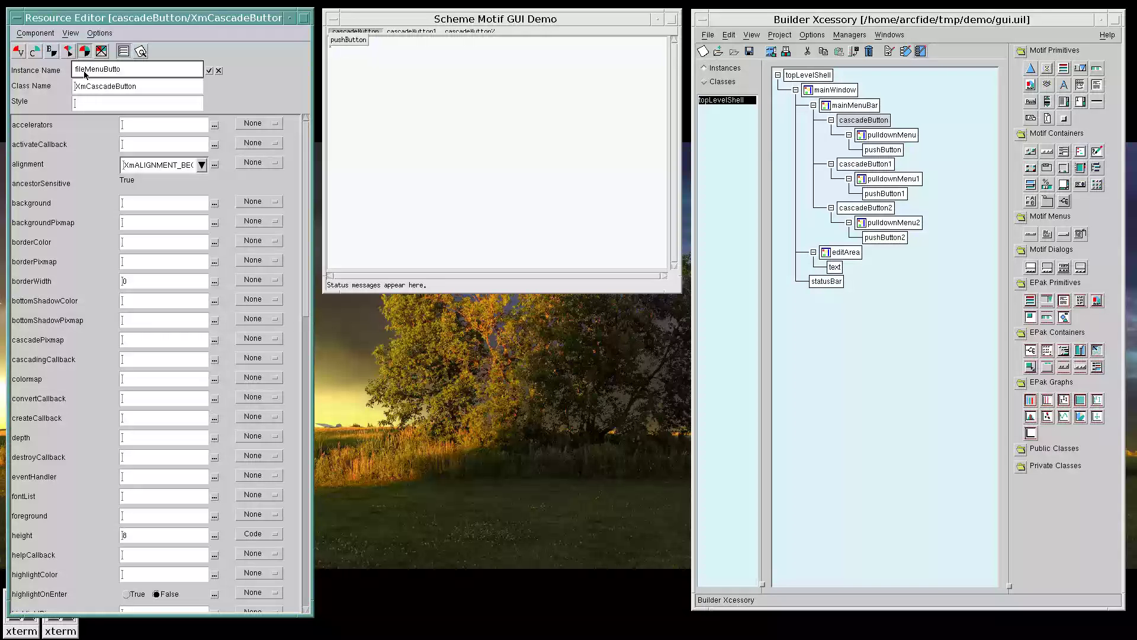
{"action": "type", "text": "n"}
{"action": "key", "text": "Return"}
Rename the second cascade button, cascadeButton1, as editMenuButton.
{"action": "left_click", "coordinate": [864, 164]}
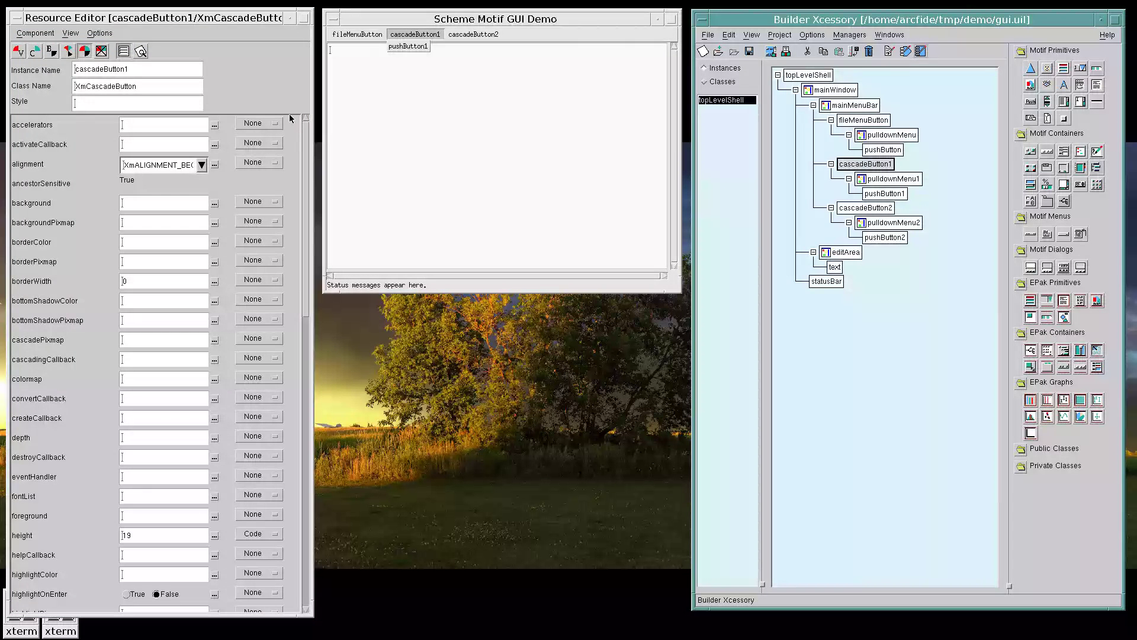
{"action": "double_click", "coordinate": [100, 71]}
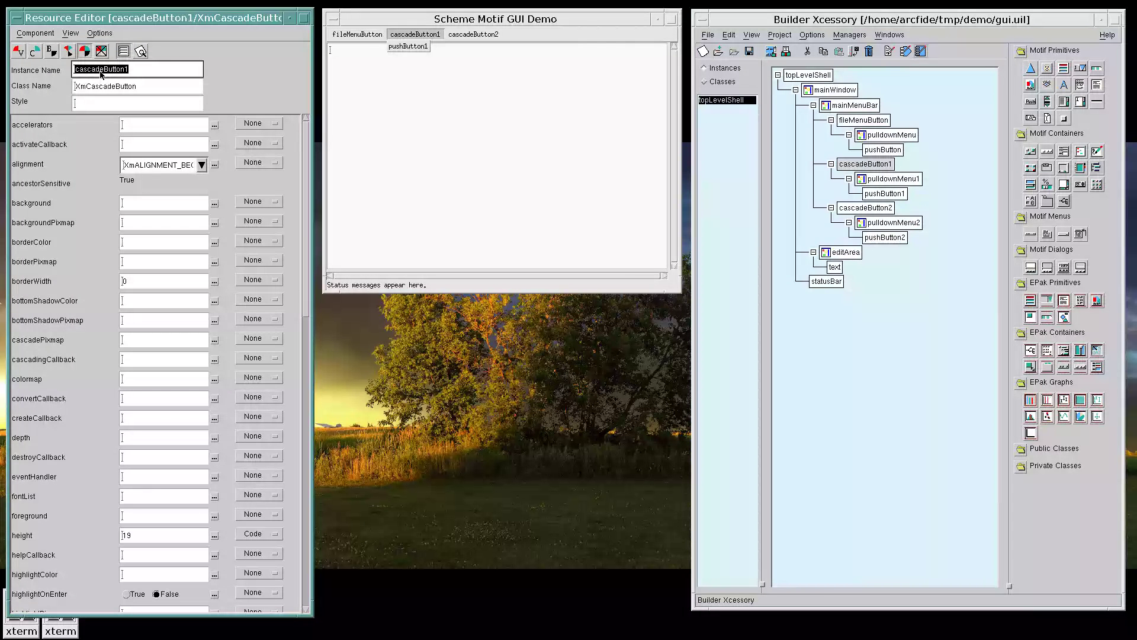
{"action": "type", "text": "editMenuButton"}
{"action": "key", "text": "Return"}
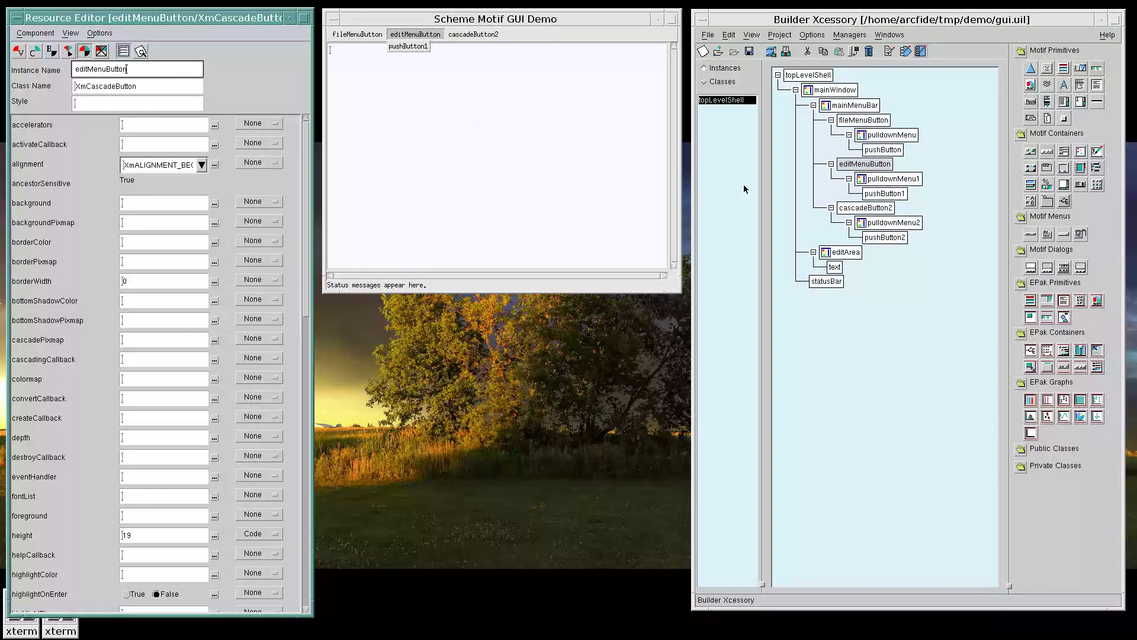
Rename the third cascade button, cascadeButton2, as helpMenuButton.
{"action": "left_click", "coordinate": [866, 207]}
{"action": "double_click", "coordinate": [125, 70]}
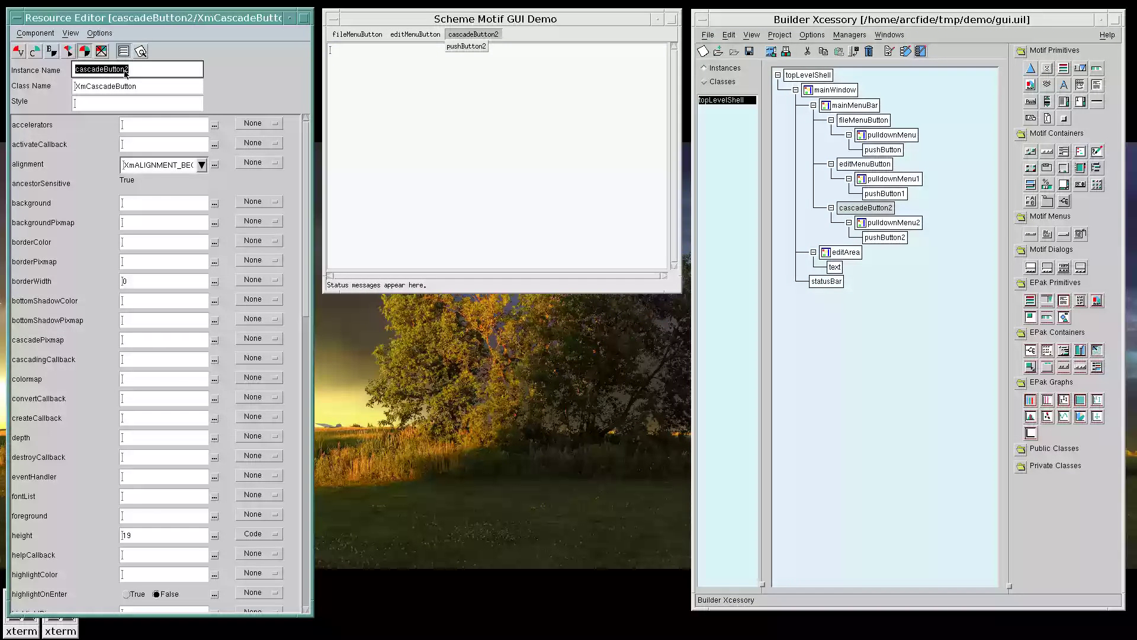
{"action": "type", "text": "helpMenuButton"}
{"action": "key", "text": "Return"}
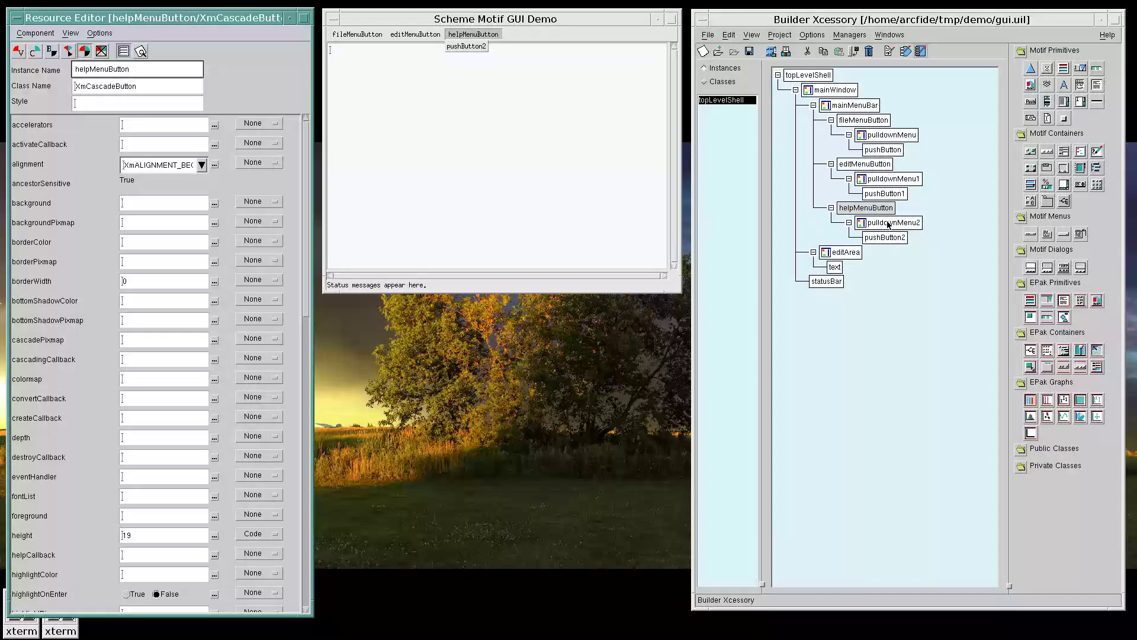
Rename the pulldown menu under fileMenuButton as filePulldownMenu.
{"action": "left_click", "coordinate": [878, 136]}
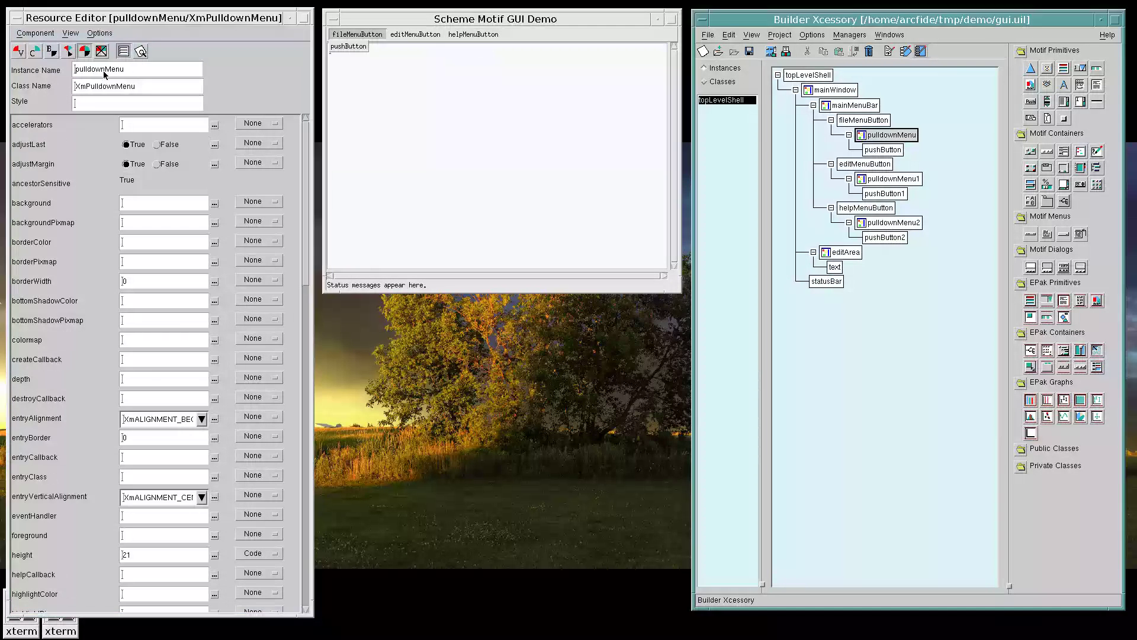
{"action": "double_click", "coordinate": [104, 70]}
{"action": "type", "text": "fil"}
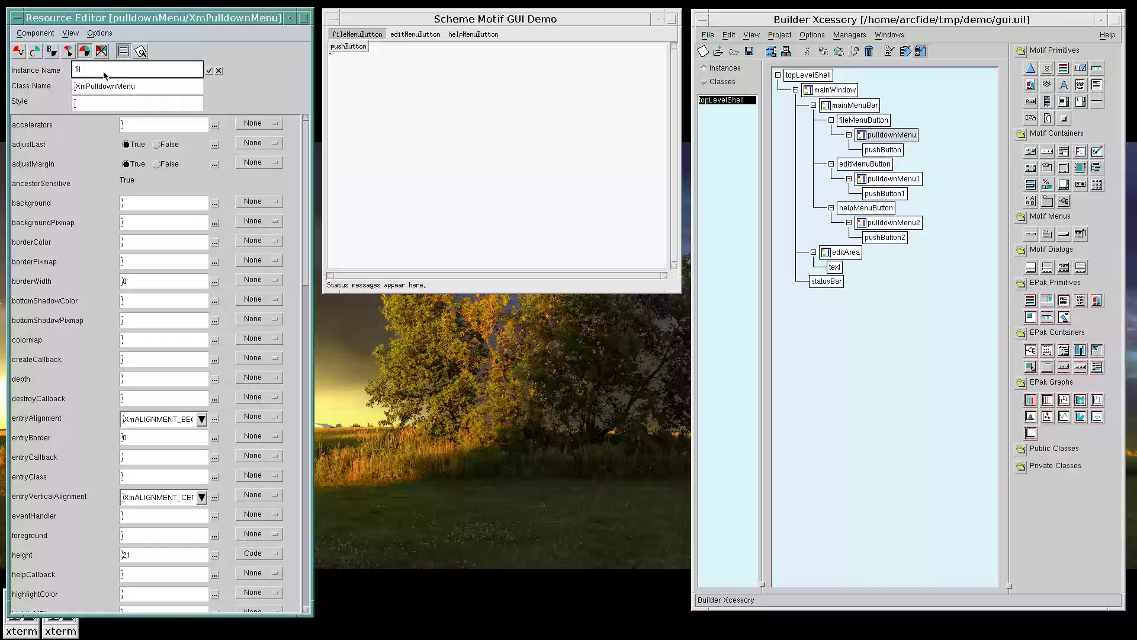
{"action": "type", "text": "ePullDown"}
{"action": "key", "text": "BackSpace"}
{"action": "key", "text": "BackSpace"}
{"action": "key", "text": "BackSpace"}
{"action": "key", "text": "BackSpace"}
{"action": "type", "text": "downMenu"}
{"action": "key", "text": "Return"}
Rename the pulldown menu under editMenuButton as editPulldownMenu.
{"action": "left_click", "coordinate": [889, 179]}
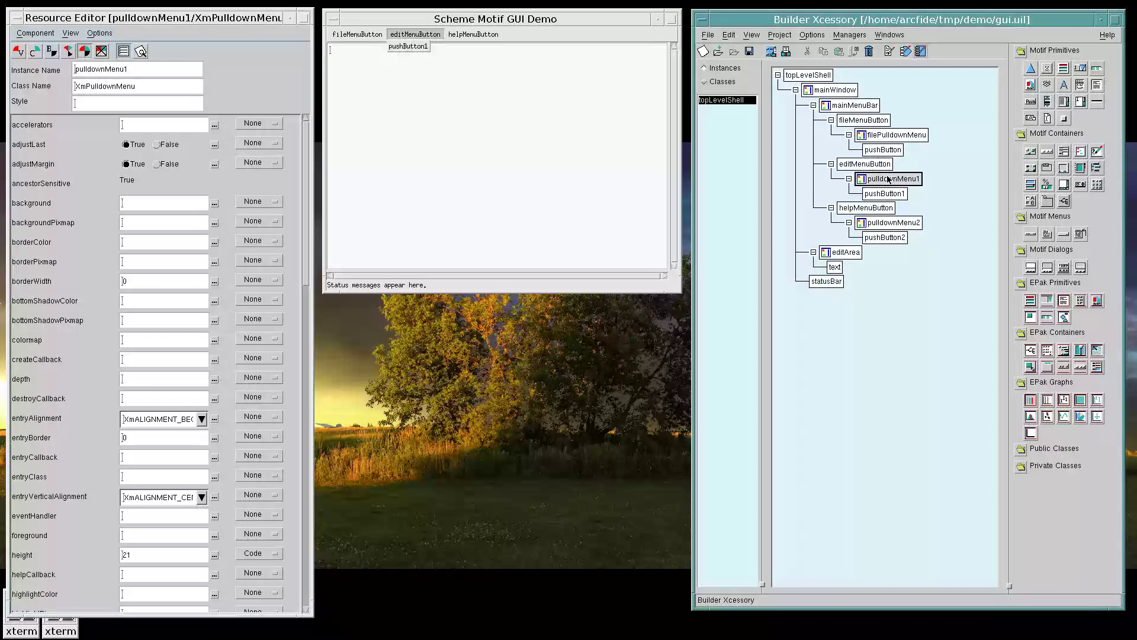
{"action": "left_click", "coordinate": [92, 71]}
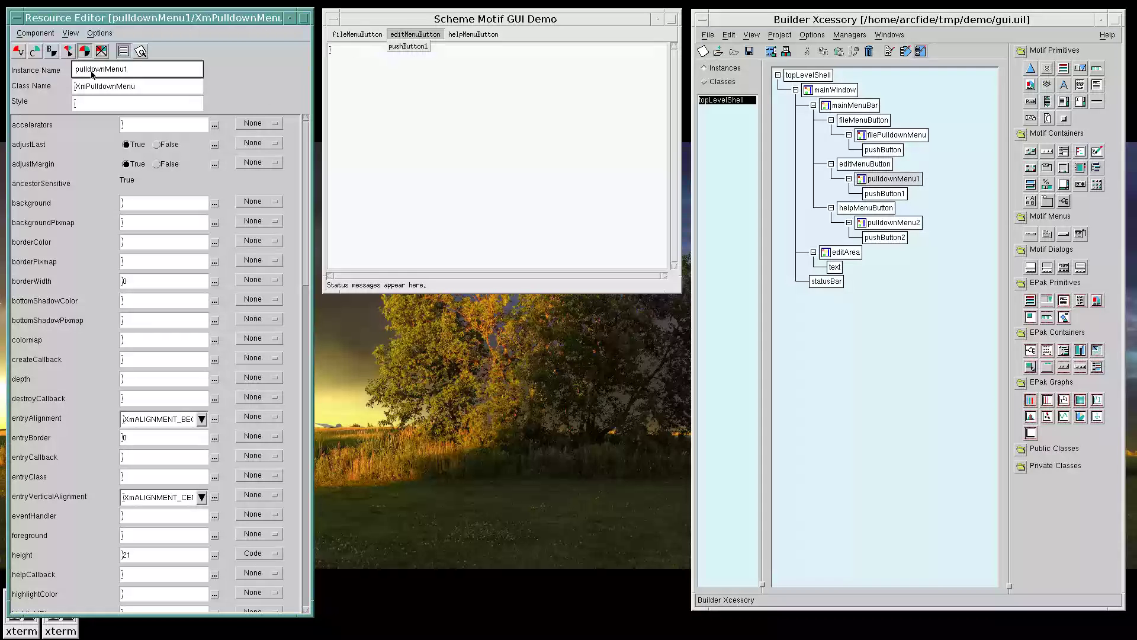
{"action": "double_click", "coordinate": [91, 69]}
{"action": "type", "text": "edu"}
{"action": "key", "text": "BackSpace"}
{"action": "key", "text": "BackSpace"}
{"action": "key", "text": "BackSpace"}
{"action": "key", "text": "BackSpace"}
{"action": "type", "text": "tPulldownMenu"}
{"action": "key", "text": "Return"}
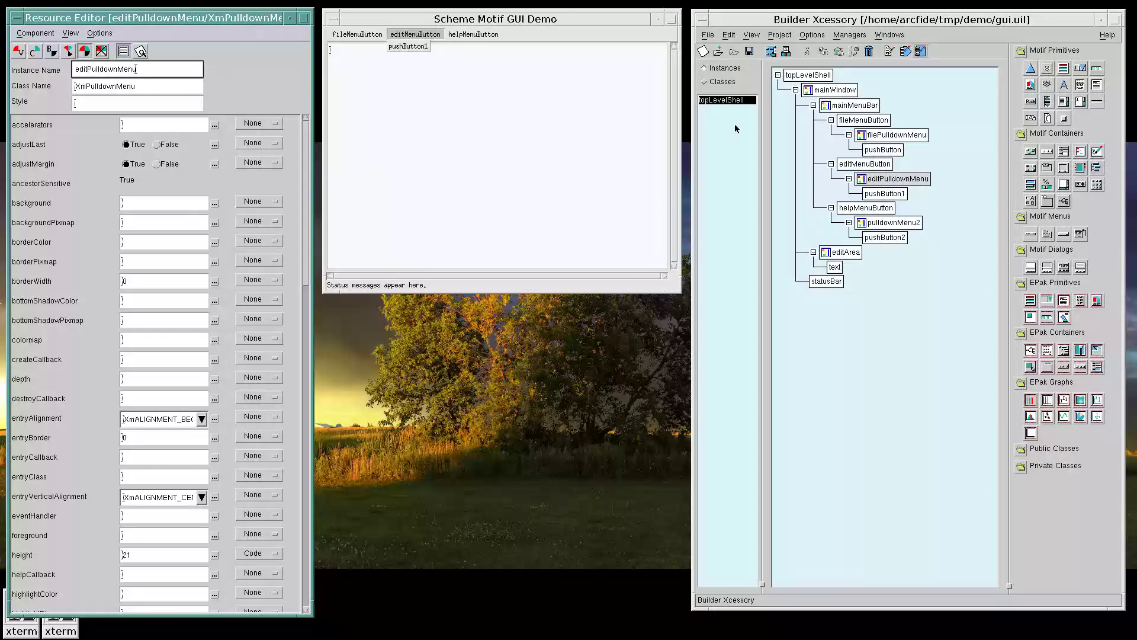
Rename the pulldown menu under helpMenuButton as helpPulldownMenu.
{"action": "left_click", "coordinate": [892, 222]}
{"action": "double_click", "coordinate": [135, 70]}
{"action": "type", "text": "h"}
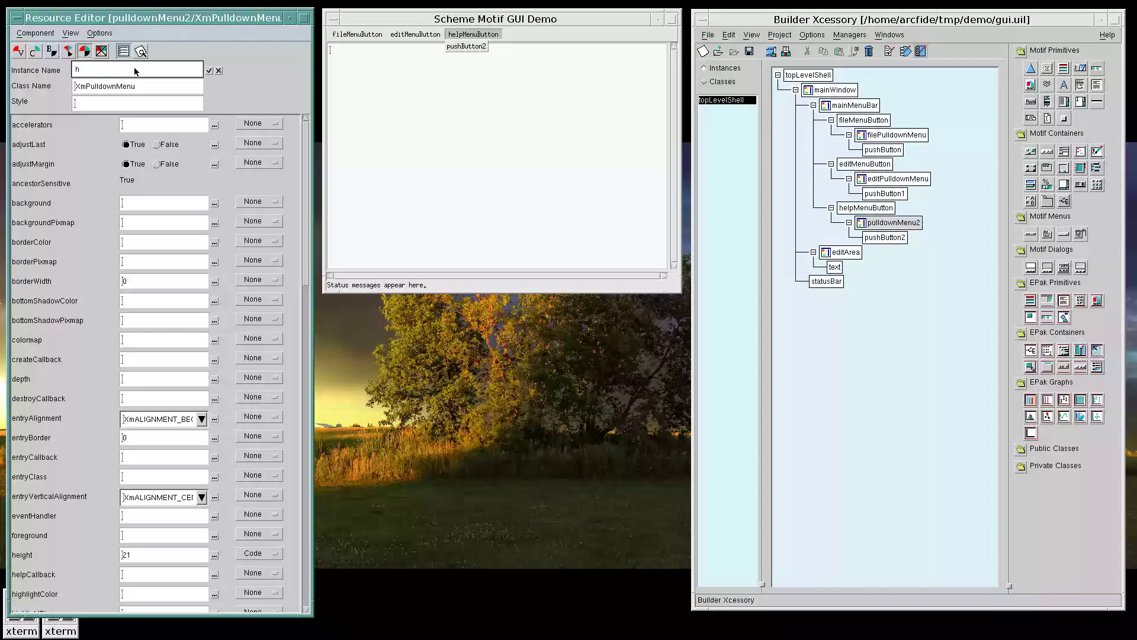
{"action": "type", "text": "elpPulldownMenu"}
{"action": "key", "text": "Return"}
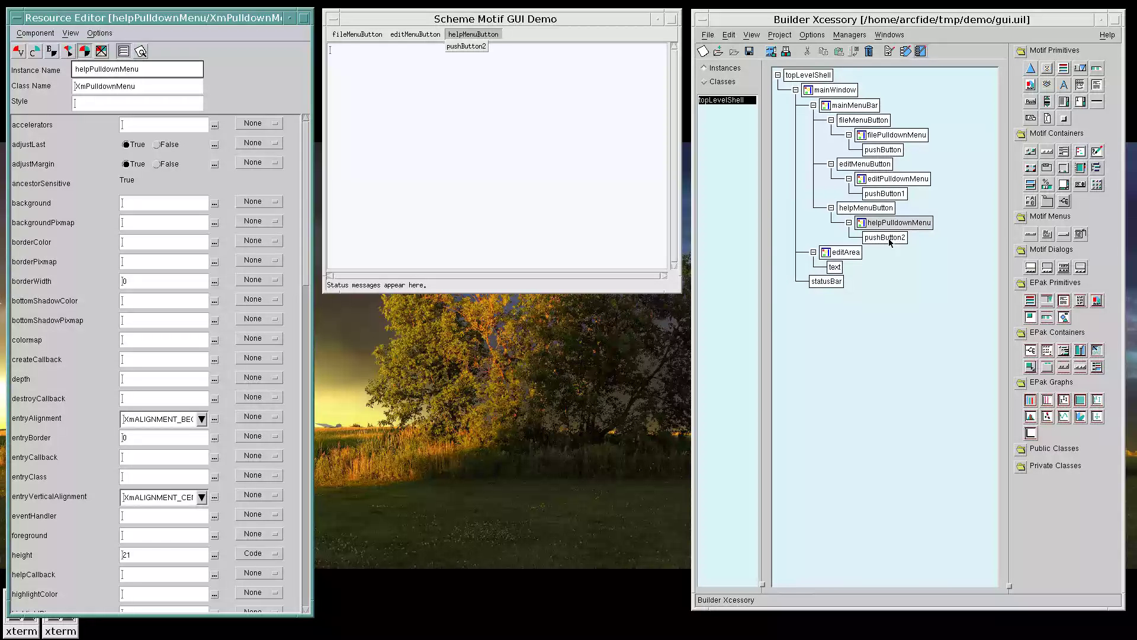
Set the labelString resource of fileMenuButton to "File".
{"action": "left_click", "coordinate": [871, 123]}
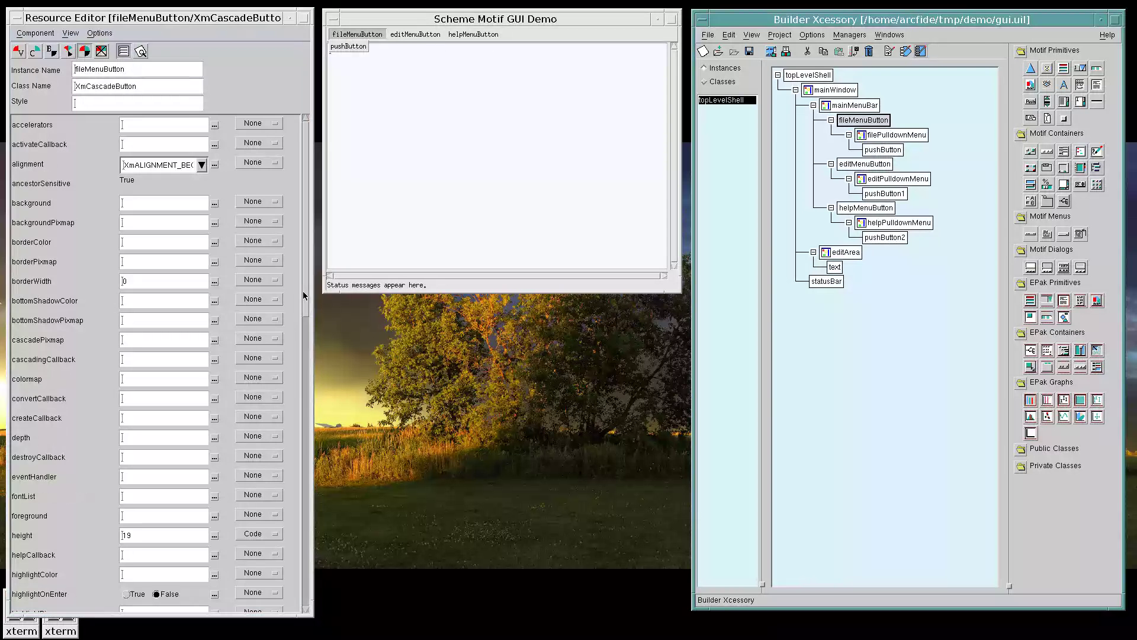
{"action": "left_click_drag", "start_coordinate": [306, 296], "coordinate": [317, 475]}
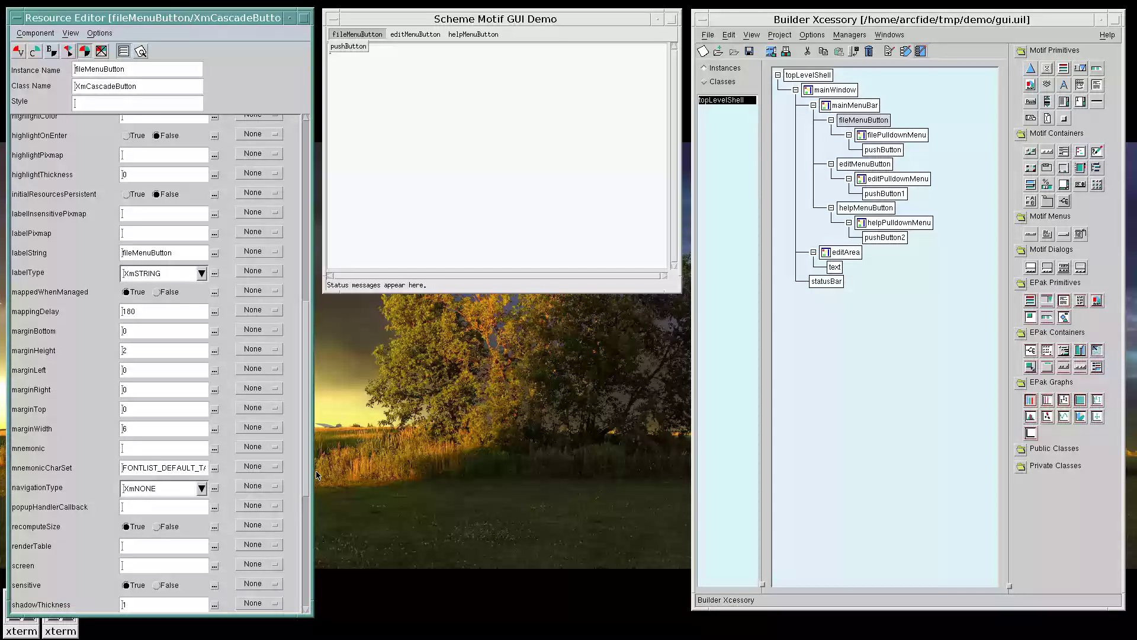
{"action": "left_click", "coordinate": [159, 255]}
{"action": "double_click", "coordinate": [160, 255]}
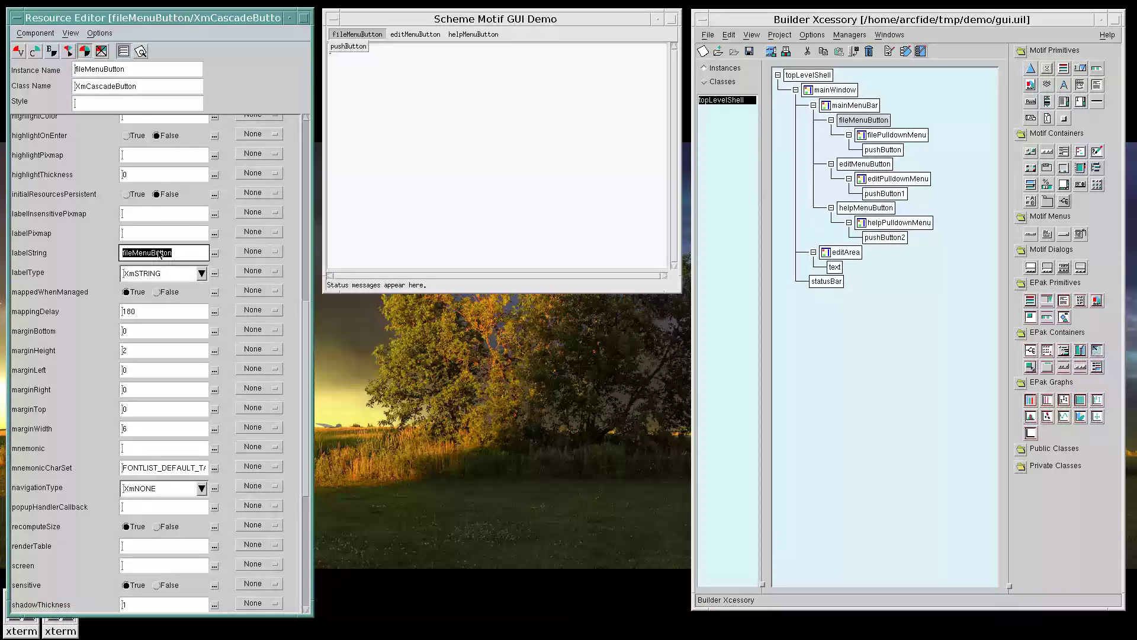
{"action": "type", "text": "File"}
{"action": "key", "text": "Return"}
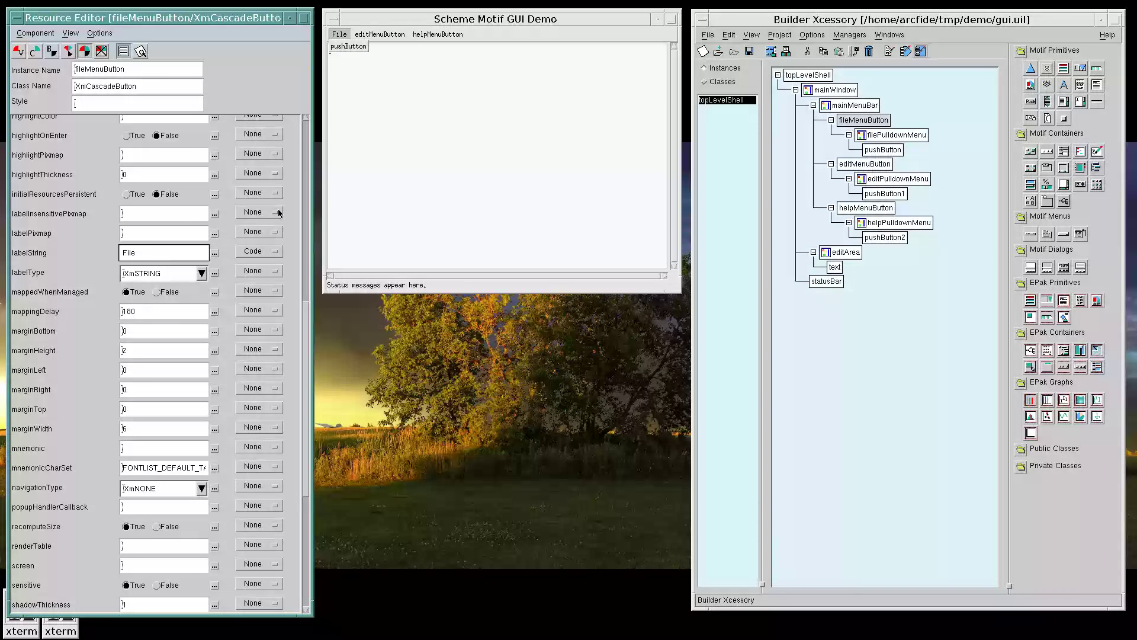
Set the labelString resource of editMenuButton to "Edit".
{"action": "left_click", "coordinate": [865, 164]}
{"action": "double_click", "coordinate": [148, 252]}
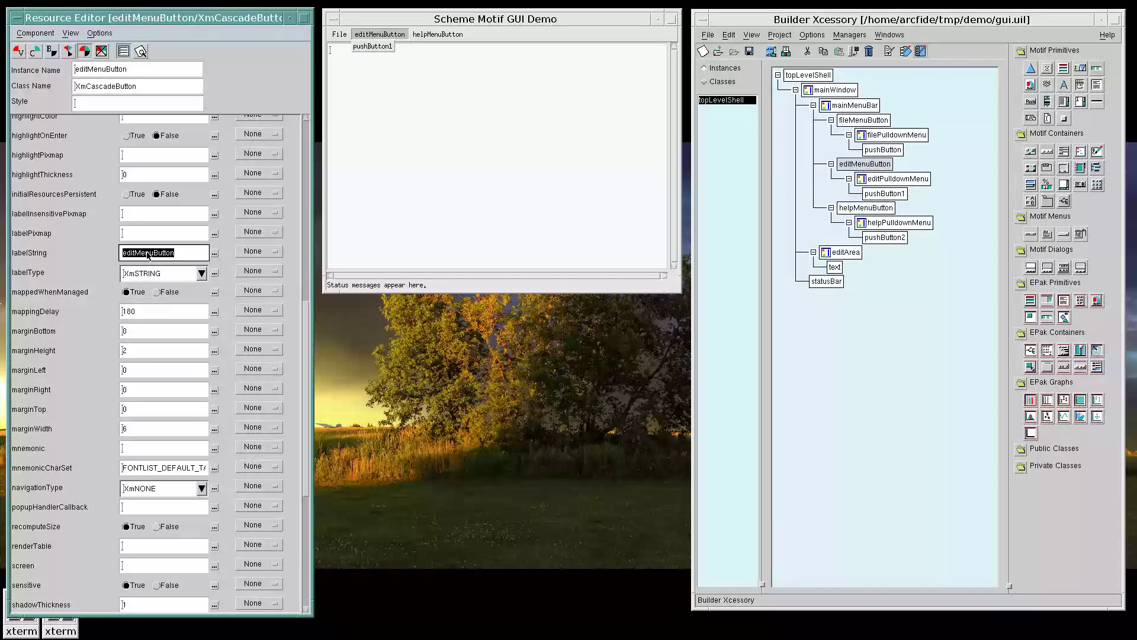
{"action": "type", "text": "Edit"}
{"action": "key", "text": "Return"}
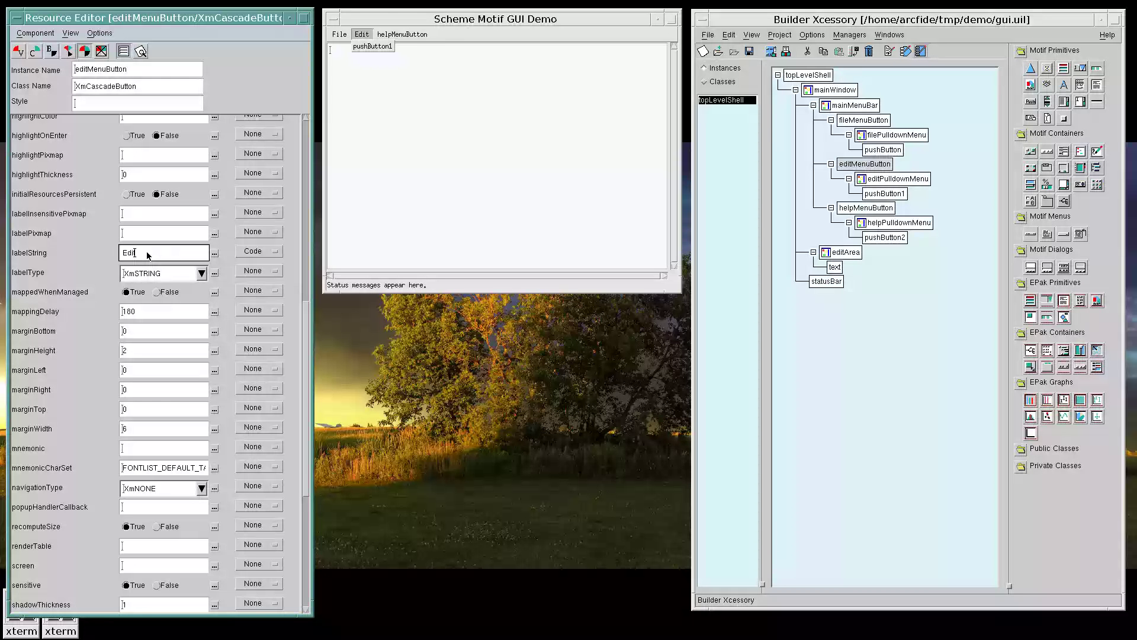
Set the labelString resource of helpMenuButton to "Help".
{"action": "left_click", "coordinate": [866, 207]}
{"action": "double_click", "coordinate": [133, 254]}
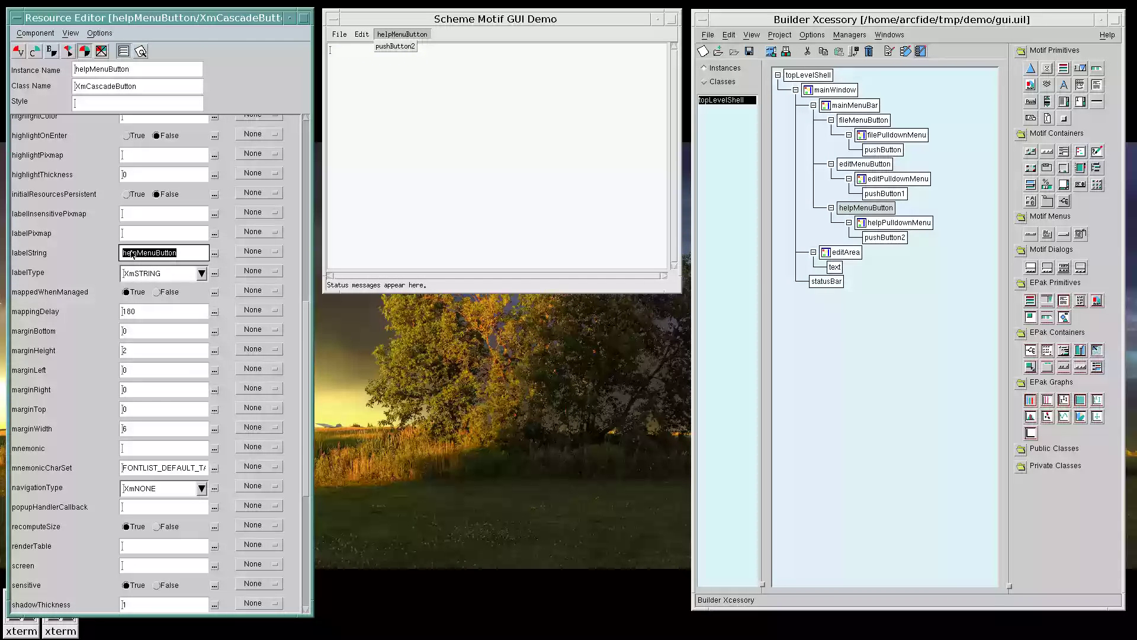
{"action": "type", "text": "Help"}
{"action": "key", "text": "Return"}
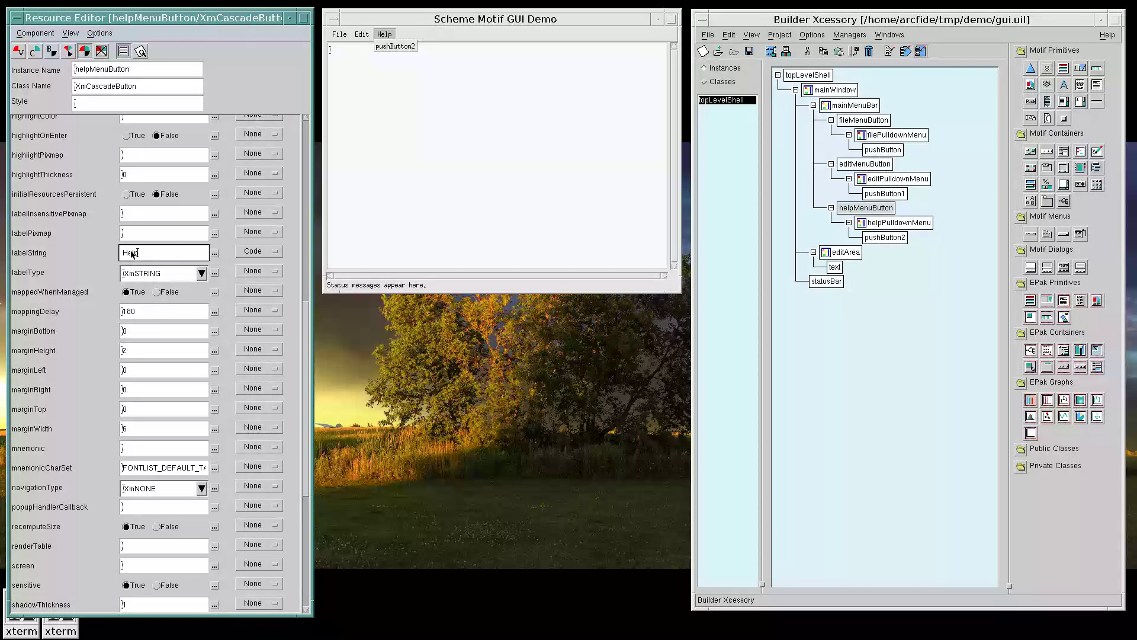
Set the mnemonic resource to H for helpMenuButton, E for editMenuButton and F for fileMenuButton.
{"action": "left_click", "coordinate": [134, 450]}
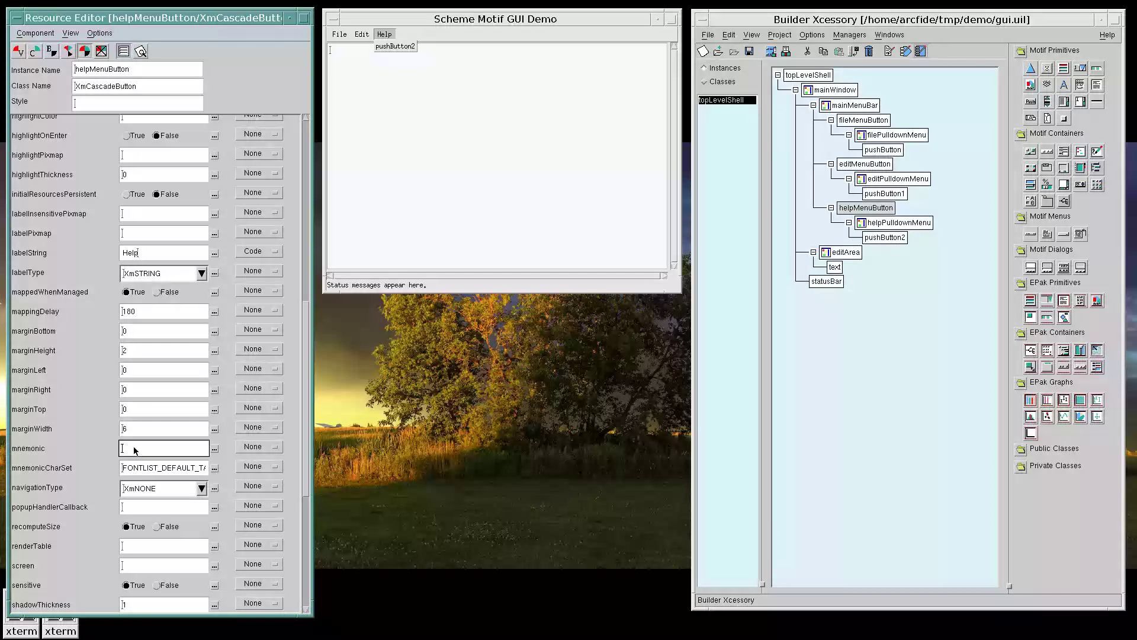
{"action": "left_click", "coordinate": [864, 165]}
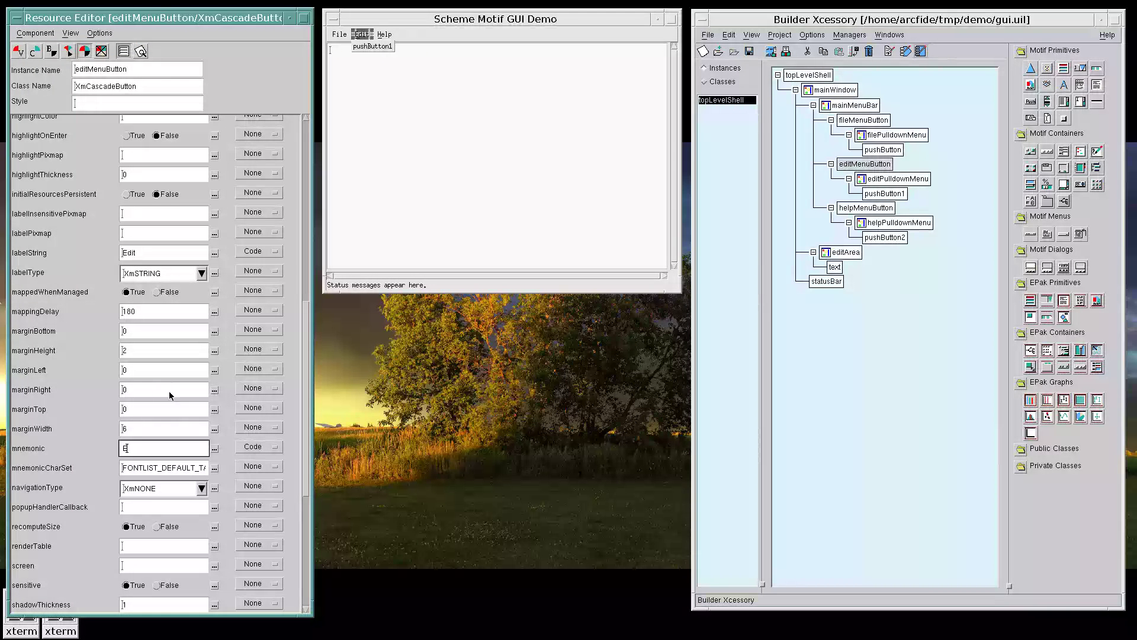
{"action": "left_click", "coordinate": [857, 120]}
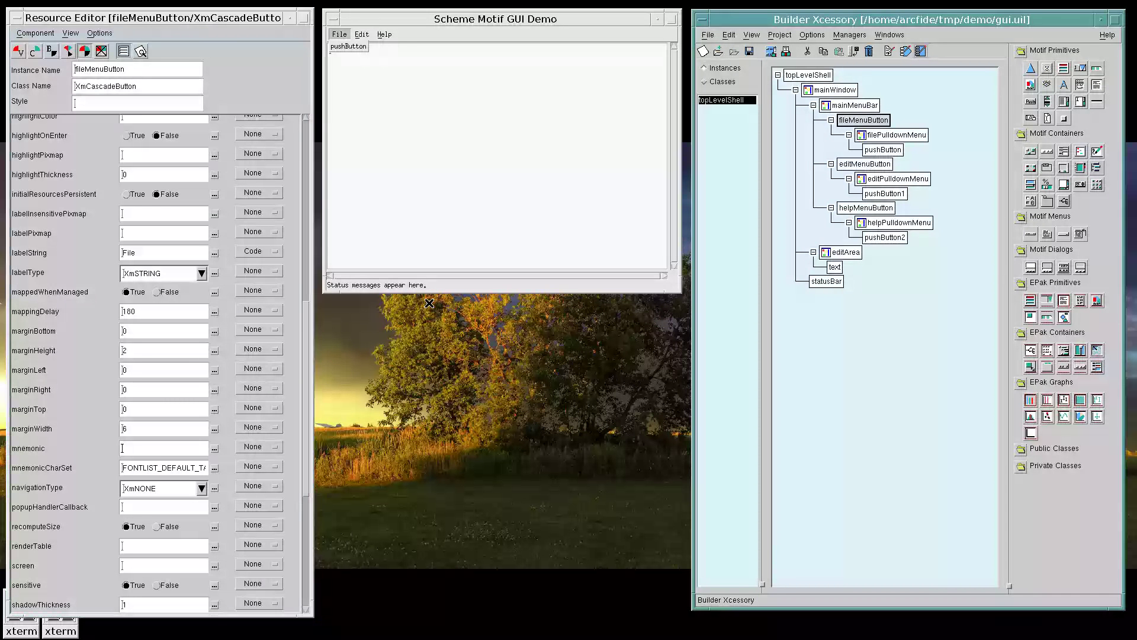
{"action": "left_click", "coordinate": [155, 447]}
{"action": "type", "text": "F"}
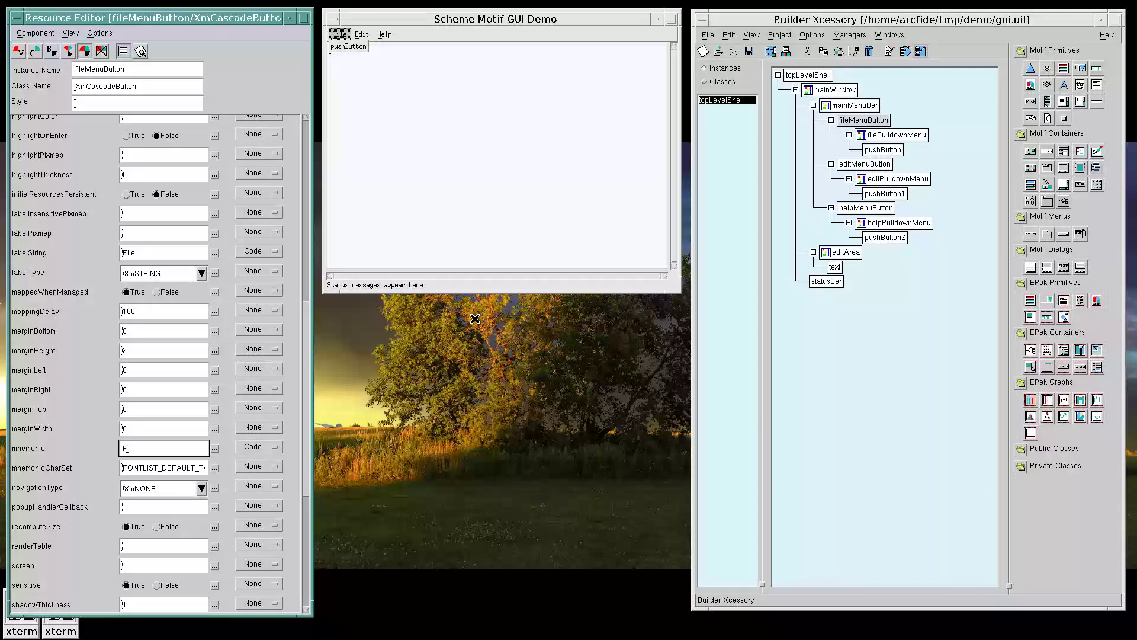
Set the menuHelpWidget resource of mainMenuBar to its child helpMenuButton.
{"action": "left_click", "coordinate": [474, 35]}
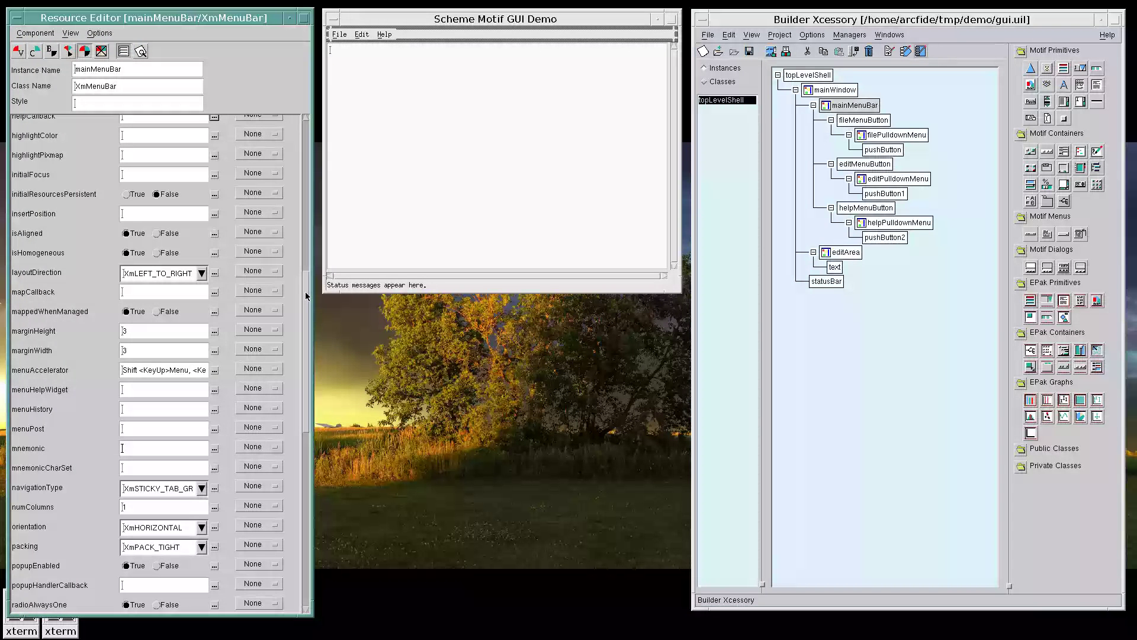
{"action": "scroll", "coordinate": [299, 278], "scroll_direction": "up", "scroll_amount": 4}
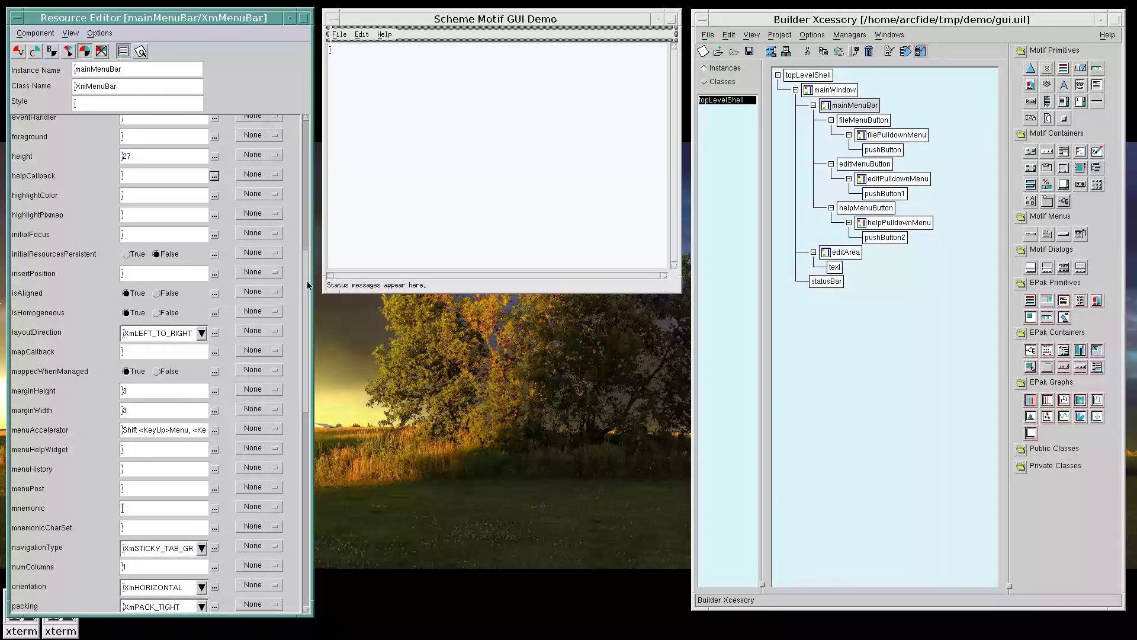
{"action": "left_click_drag", "start_coordinate": [307, 285], "coordinate": [330, 476]}
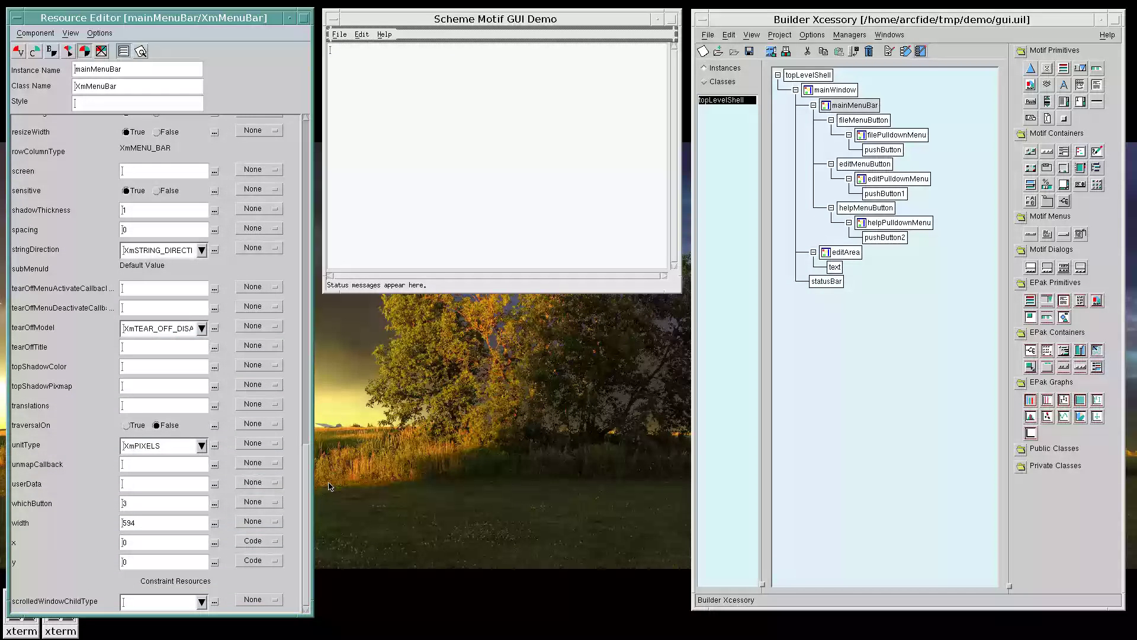
{"action": "left_click_drag", "start_coordinate": [329, 476], "coordinate": [325, 328]}
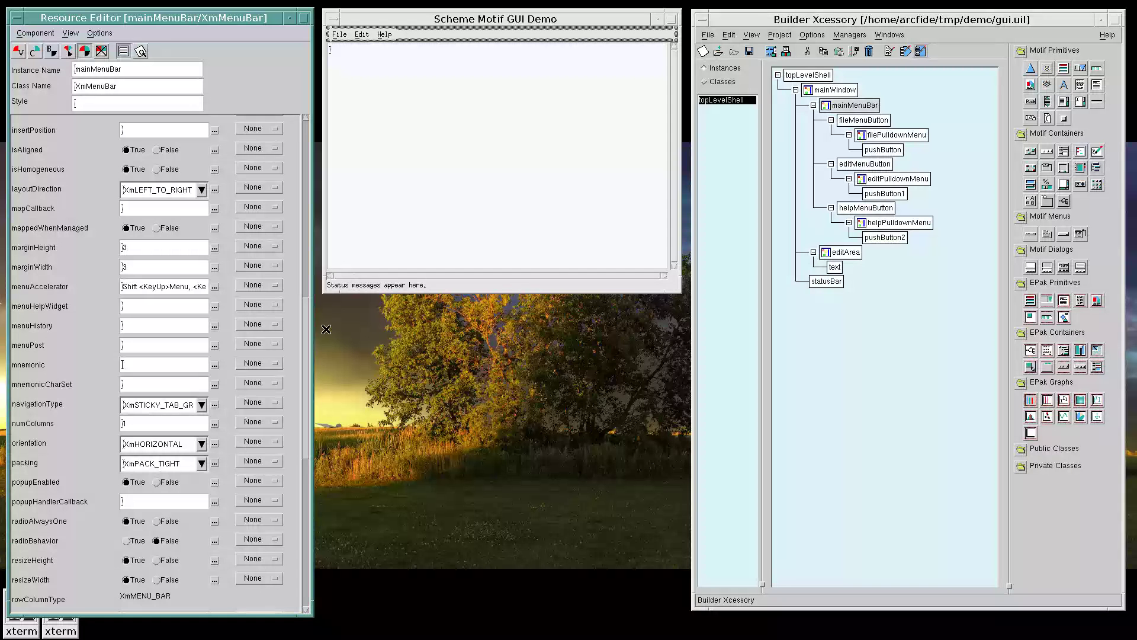
{"action": "left_click_drag", "start_coordinate": [307, 356], "coordinate": [307, 345]}
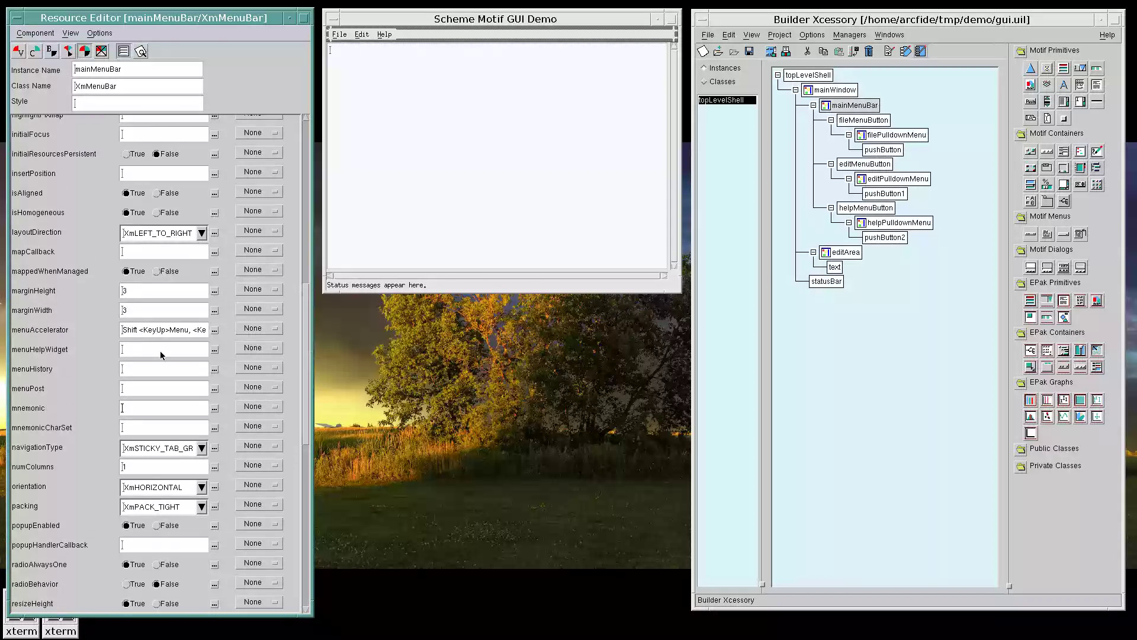
{"action": "left_click", "coordinate": [216, 350]}
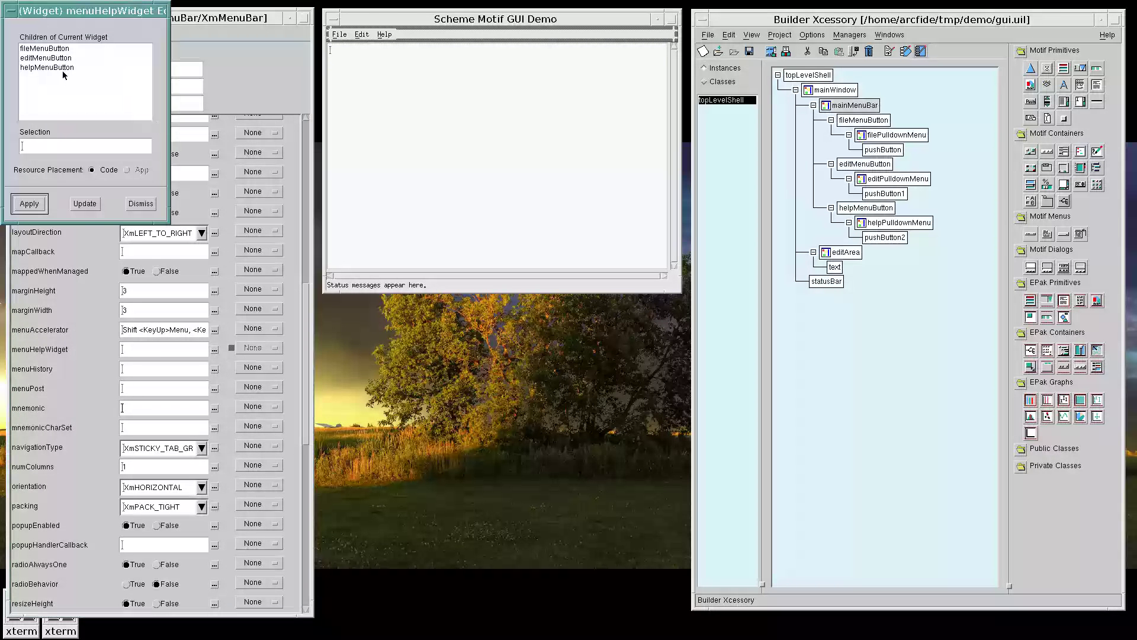
{"action": "left_click", "coordinate": [57, 67]}
{"action": "left_click", "coordinate": [30, 203]}
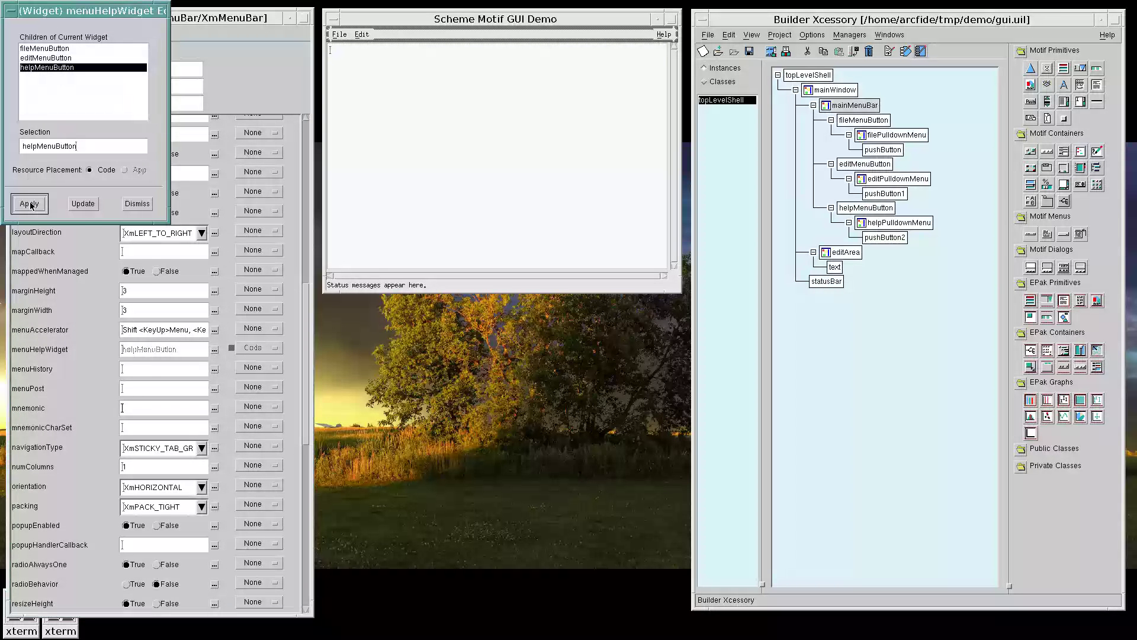
Examine the pulldown menus attached to fileMenuButton, editMenuButton and helpMenuButton.
{"action": "left_click", "coordinate": [146, 204]}
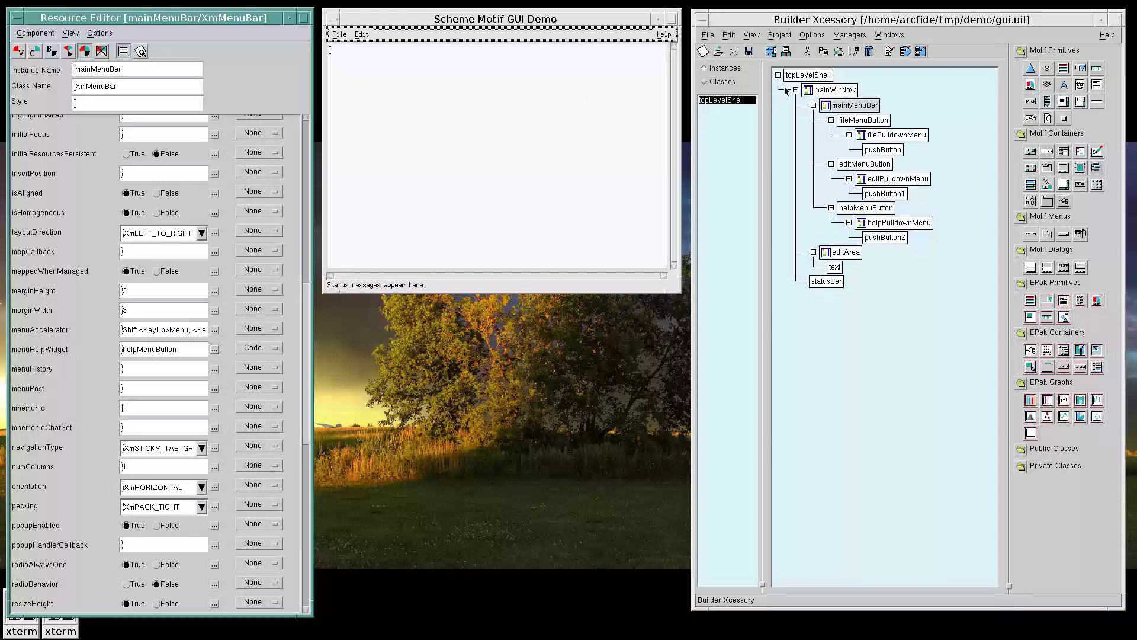
{"action": "left_click", "coordinate": [830, 90]}
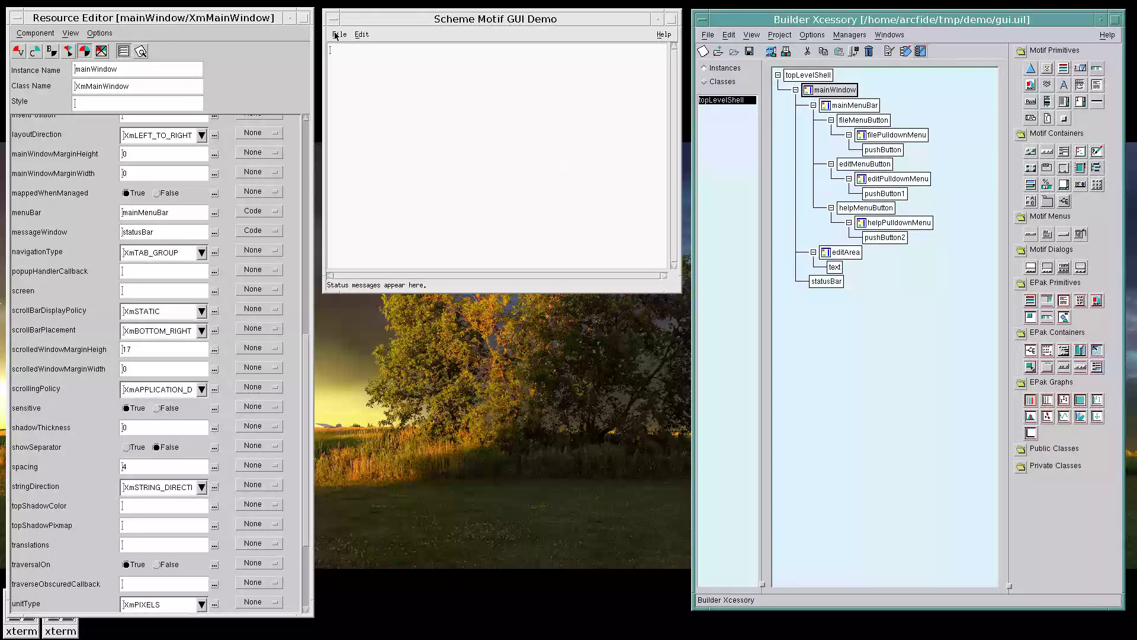
{"action": "left_click", "coordinate": [847, 125]}
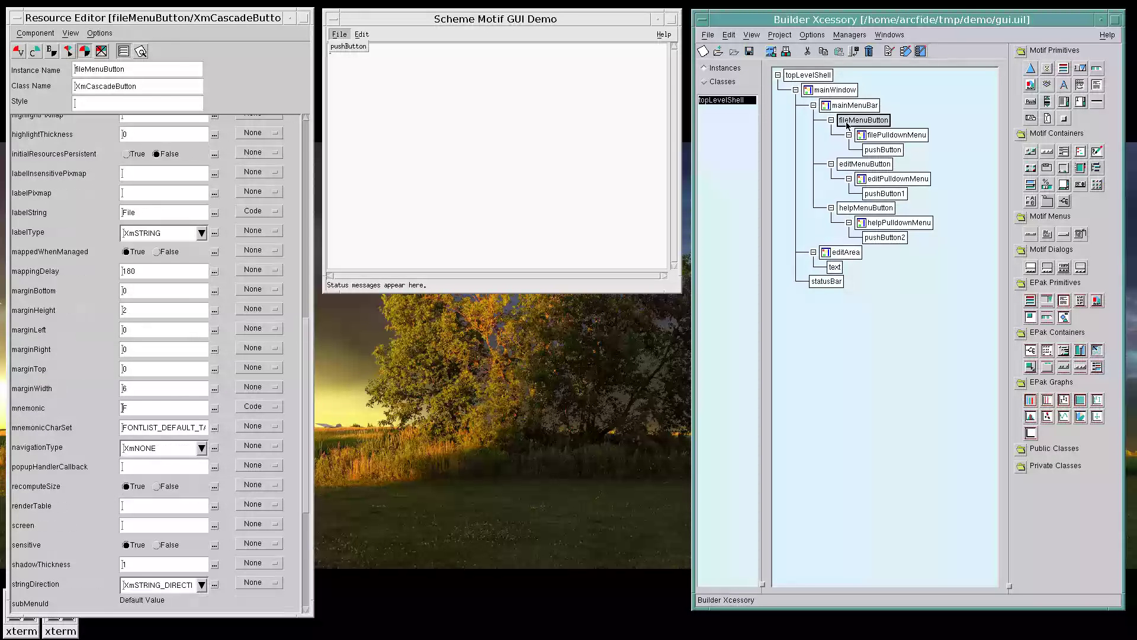
{"action": "left_click", "coordinate": [865, 164]}
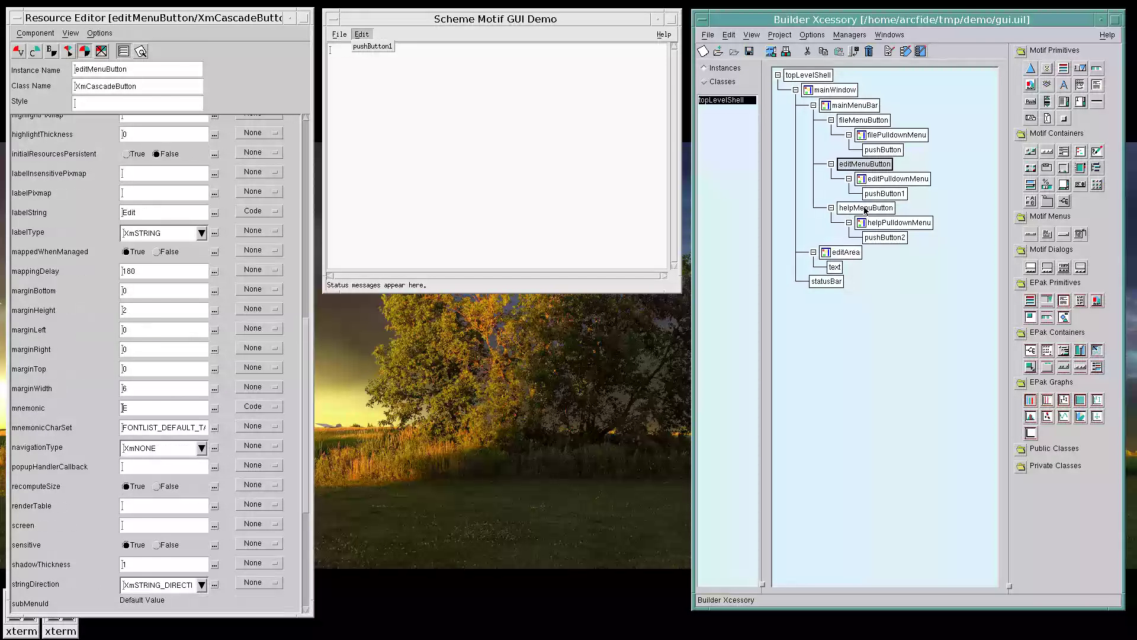
{"action": "left_click", "coordinate": [865, 208]}
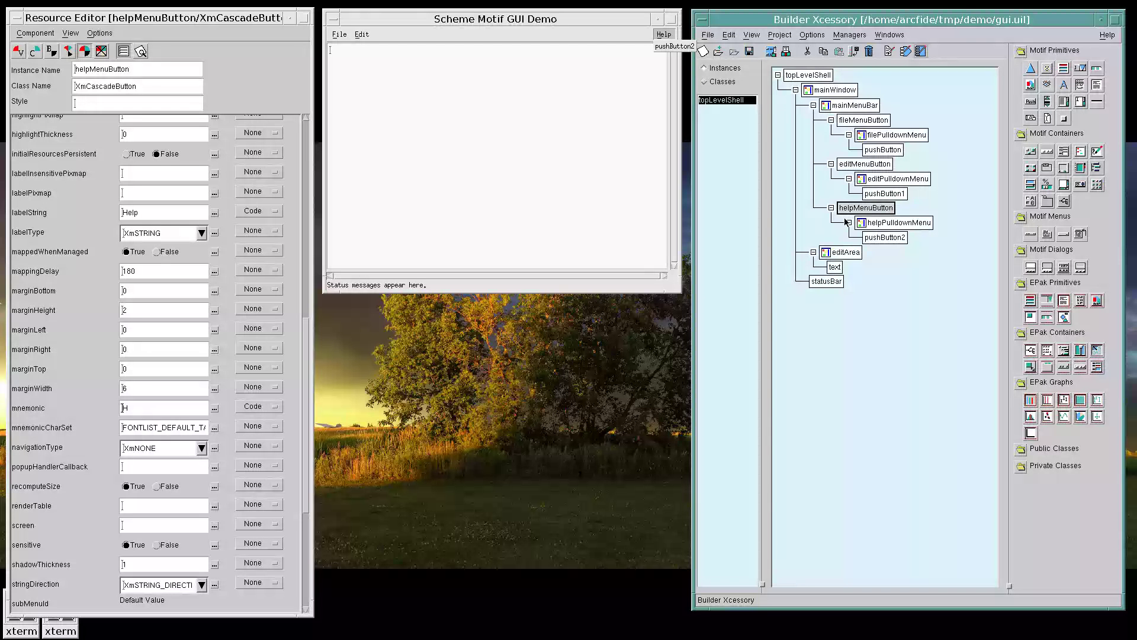
Rename the push button in helpPulldownMenu to aboutButton.
{"action": "left_click", "coordinate": [890, 239]}
{"action": "double_click", "coordinate": [102, 69]}
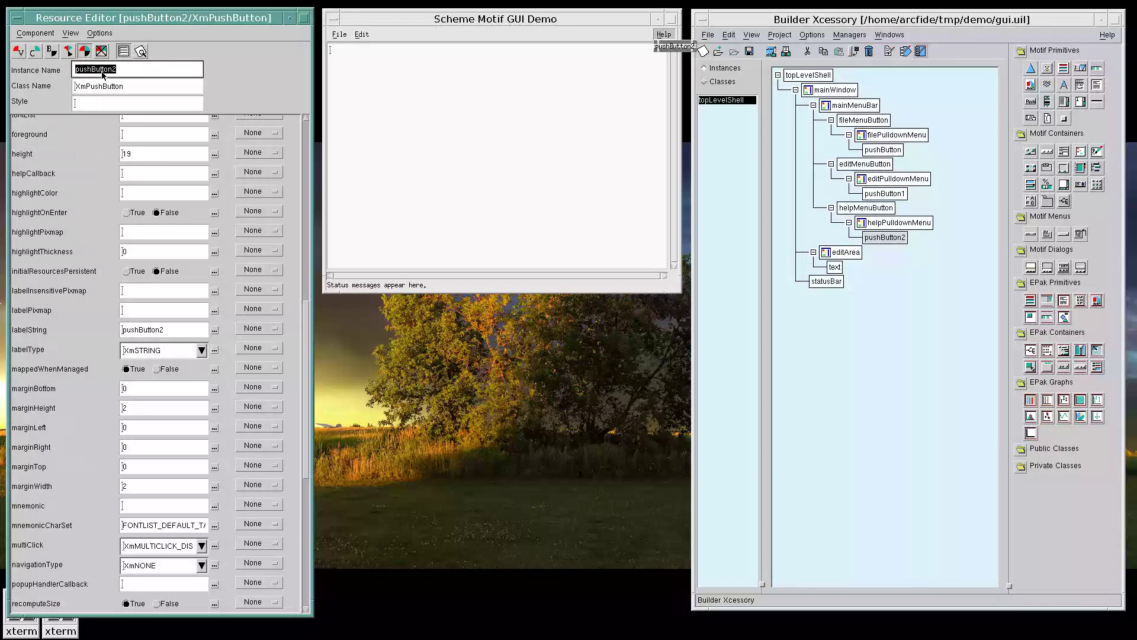
{"action": "type", "text": "about"}
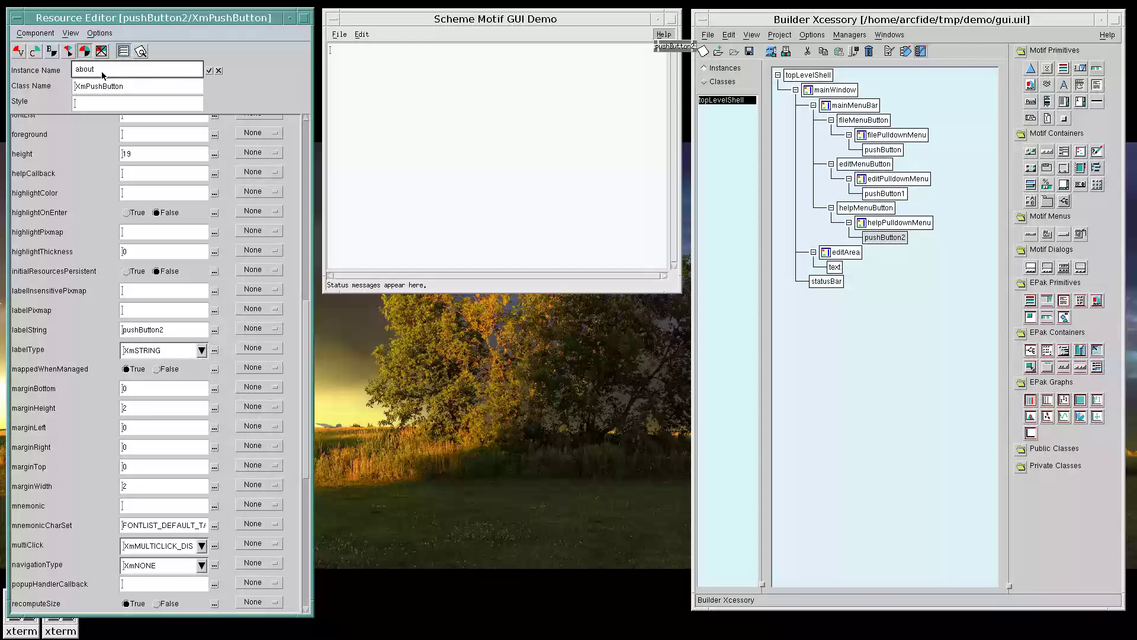
{"action": "type", "text": "Button"}
{"action": "key", "text": "Return"}
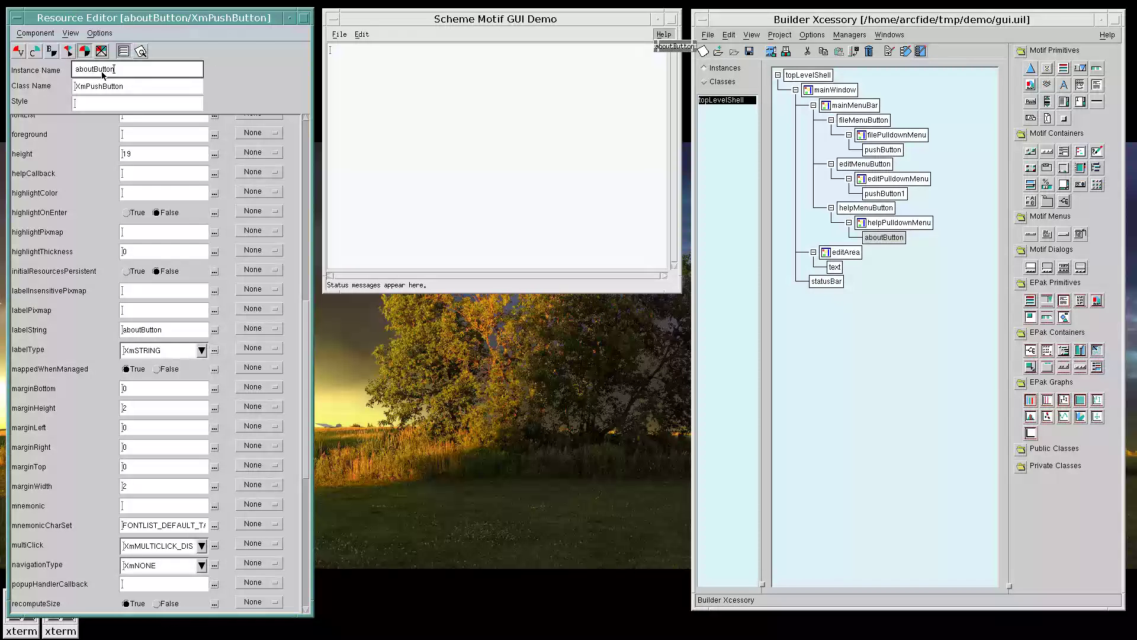
Rename the push button in editPulldownMenu to cutButton.
{"action": "left_click", "coordinate": [886, 191]}
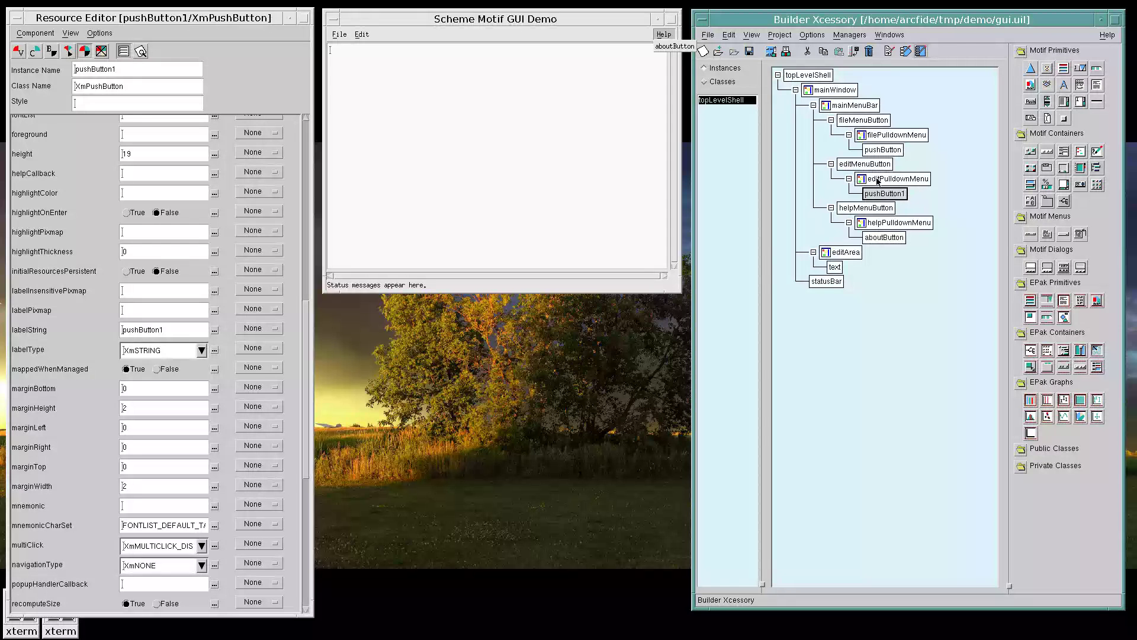
{"action": "double_click", "coordinate": [95, 69]}
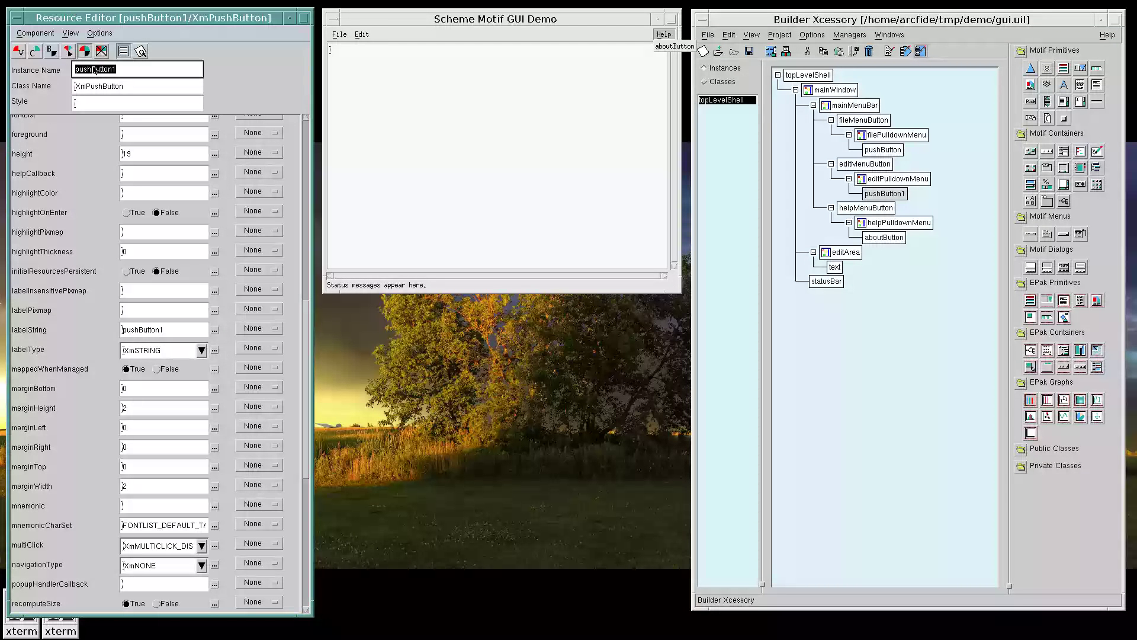
{"action": "type", "text": "cutButton"}
{"action": "key", "text": "Return"}
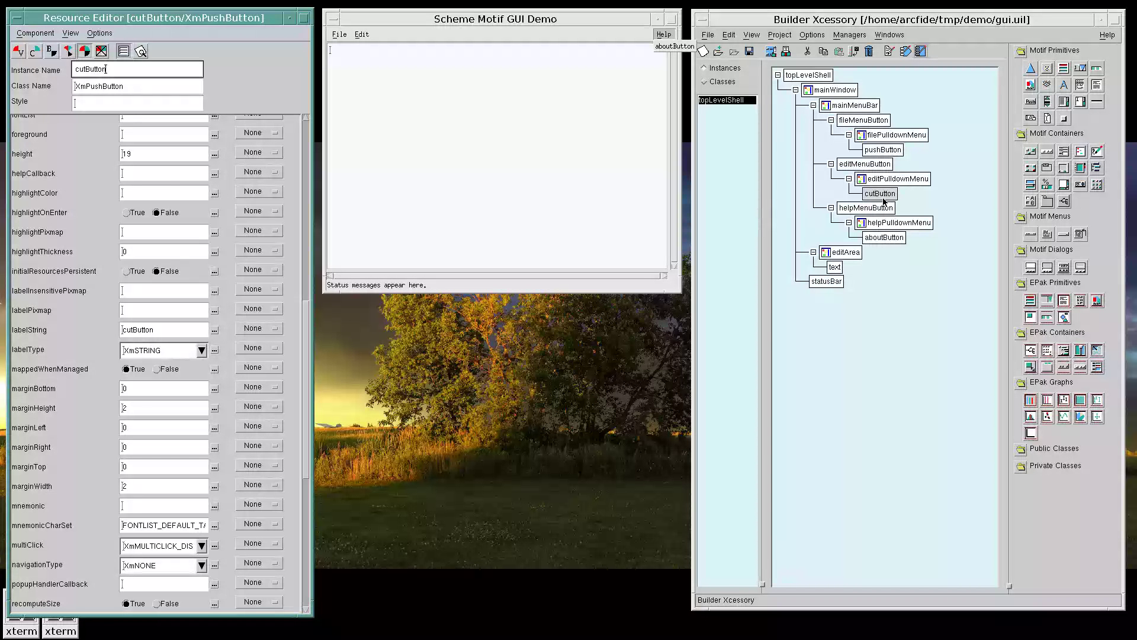
Enable Keep Parent and add a push button, a separator and another push button to editPulldownMenu.
{"action": "left_click", "coordinate": [895, 179]}
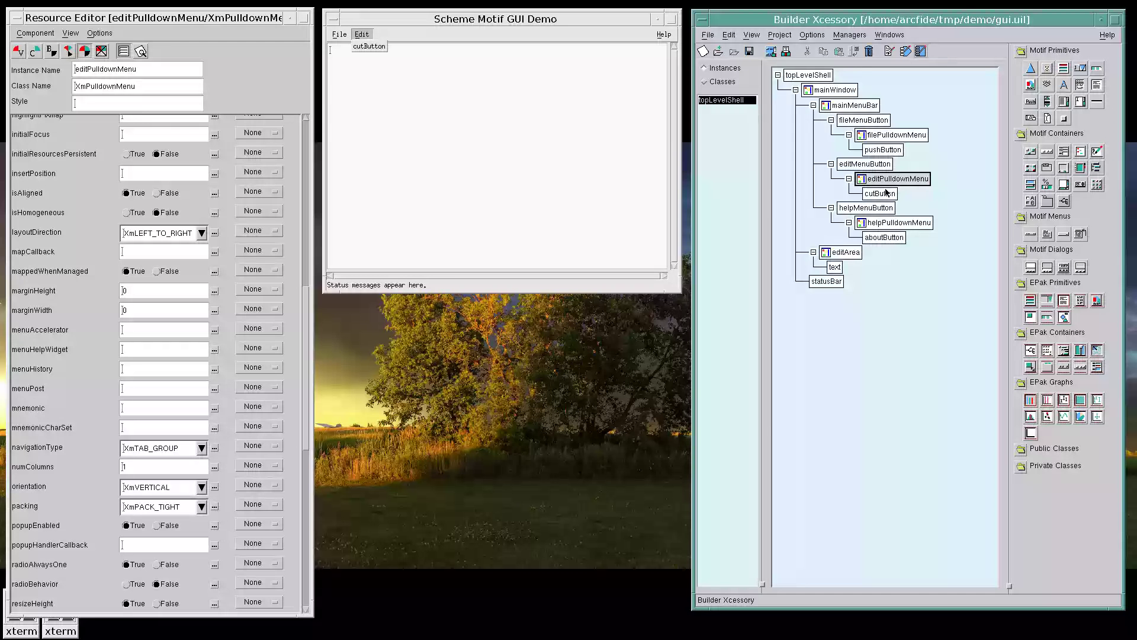
{"action": "left_click", "coordinate": [745, 38]}
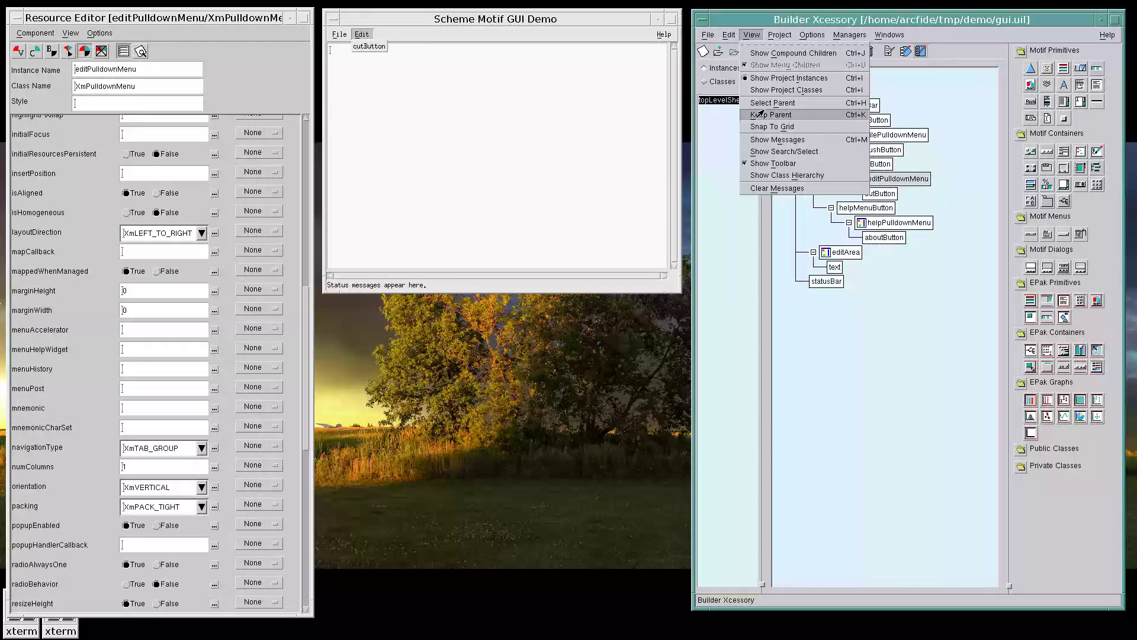
{"action": "left_click", "coordinate": [764, 113]}
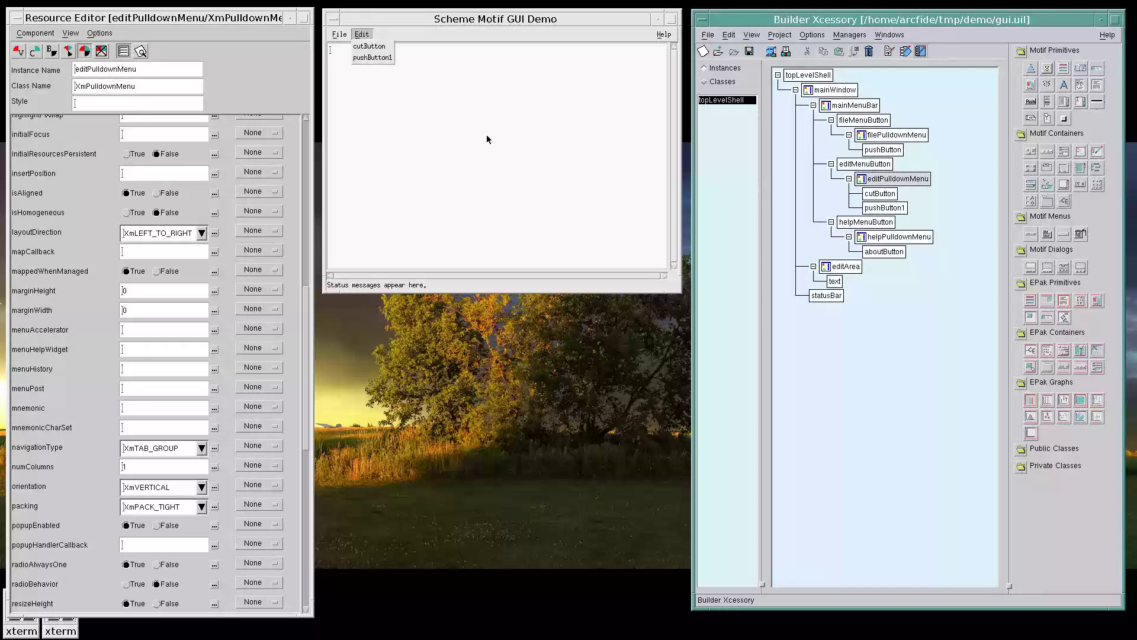
{"action": "left_click", "coordinate": [1032, 102]}
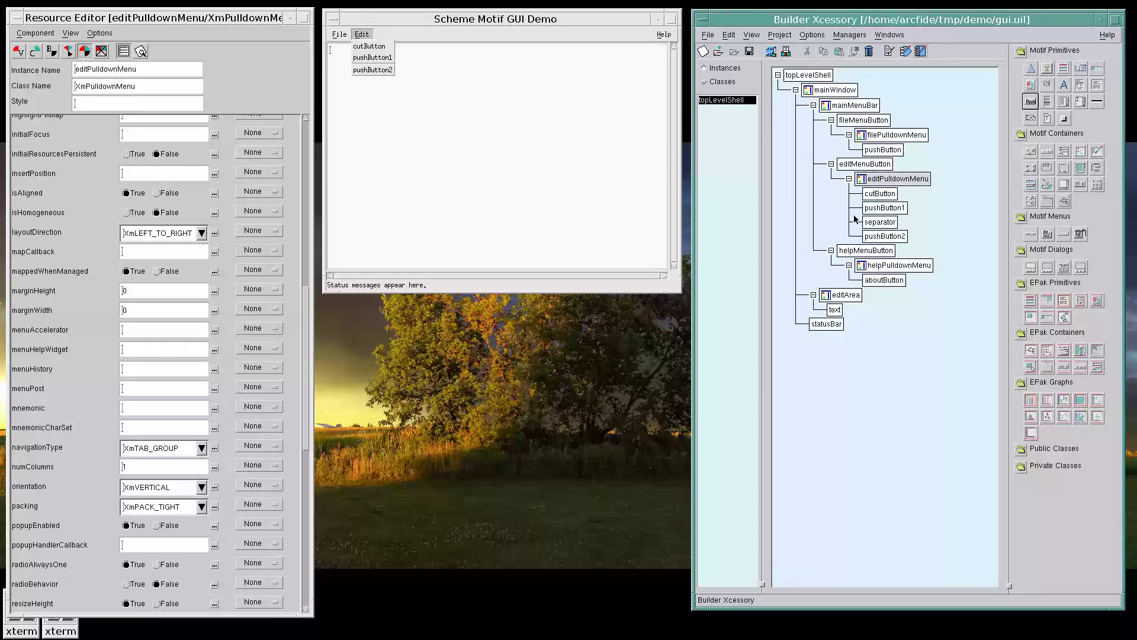
Add a push button, a separator and another push button to filePulldownMenu.
{"action": "left_click", "coordinate": [751, 35]}
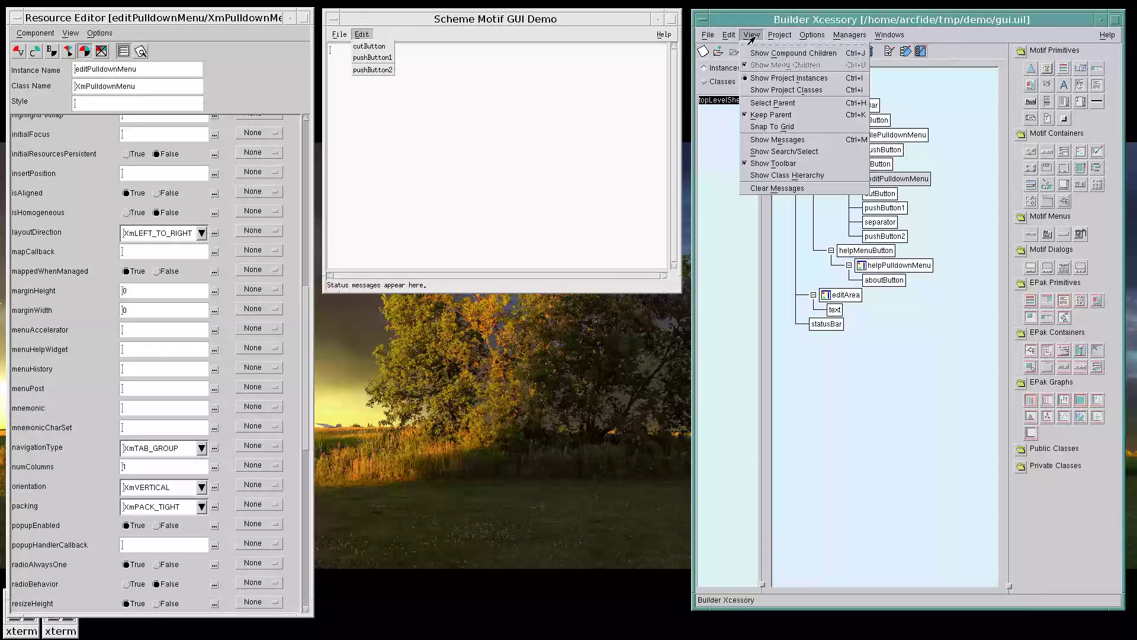
{"action": "left_click", "coordinate": [878, 138]}
{"action": "left_click", "coordinate": [878, 138]}
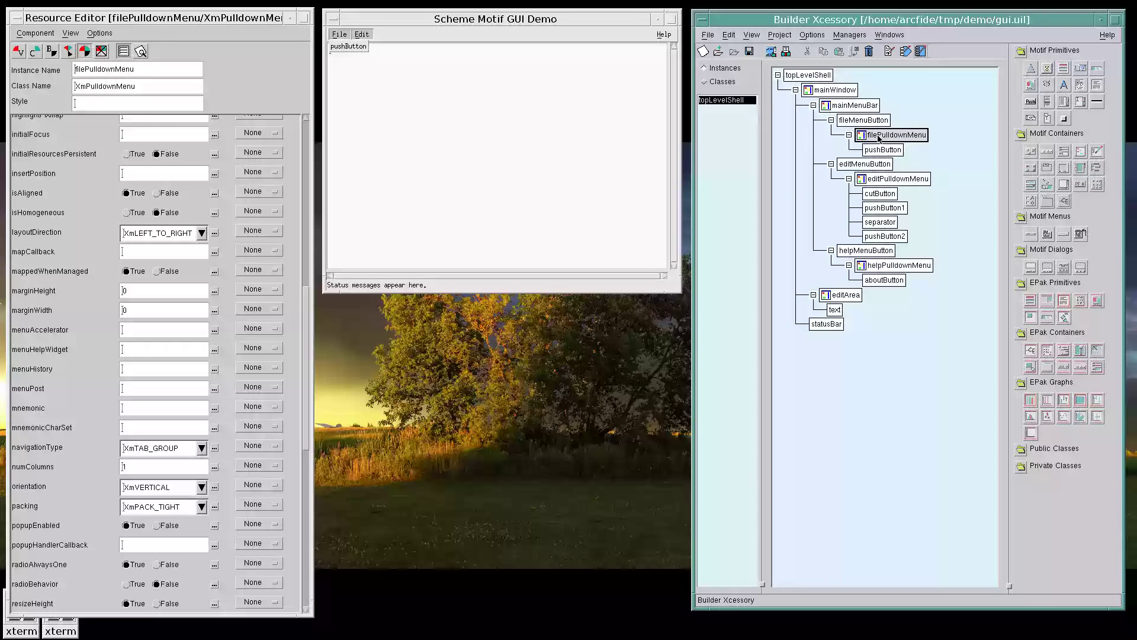
{"action": "left_click", "coordinate": [1031, 102]}
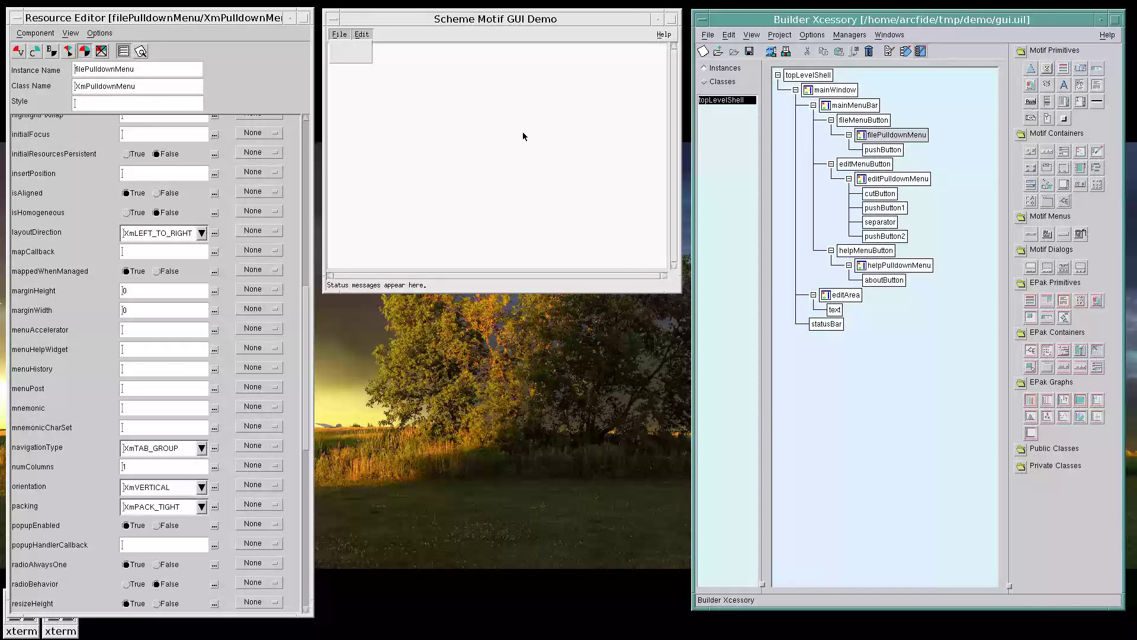
{"action": "left_click", "coordinate": [1030, 103]}
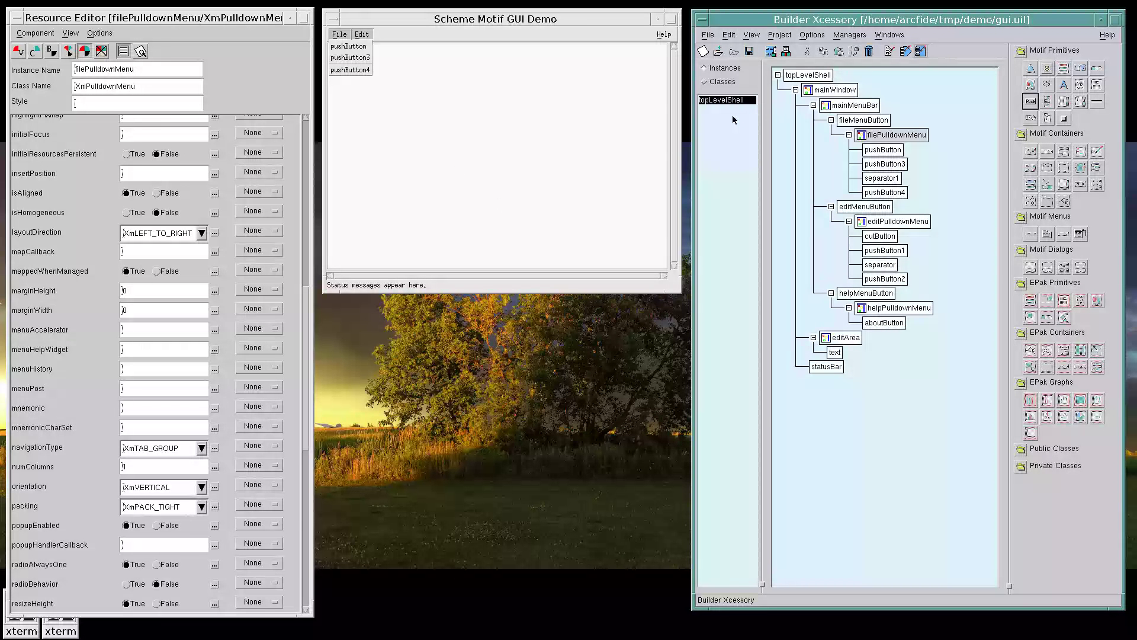
Disable Keep Parent and save the project file.
{"action": "left_click", "coordinate": [751, 34]}
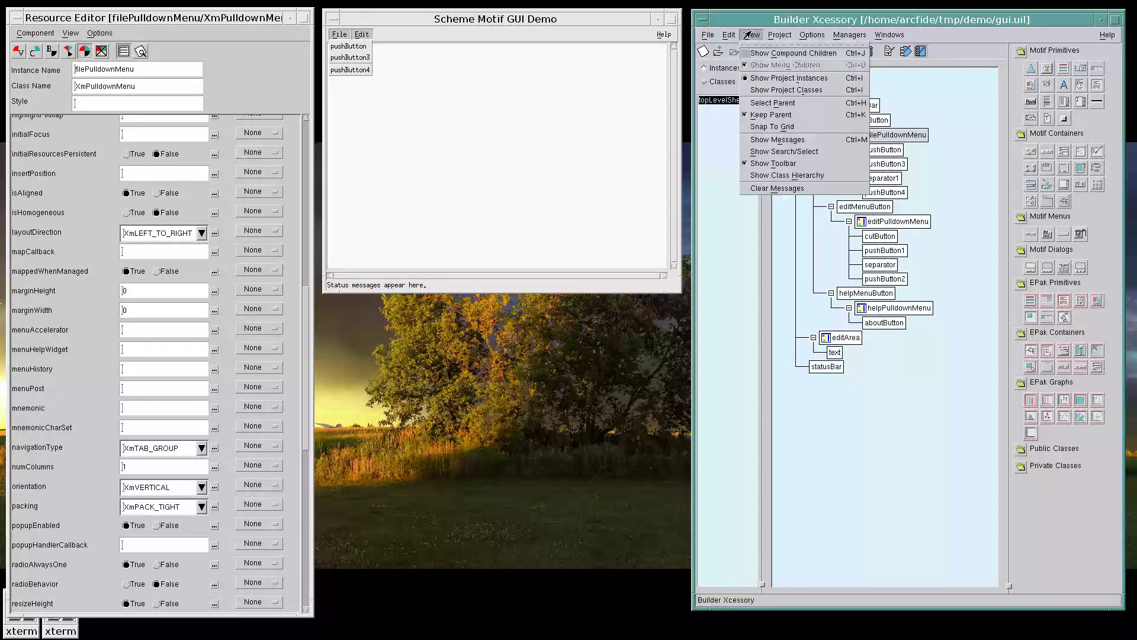
{"action": "left_click", "coordinate": [762, 118]}
{"action": "left_click", "coordinate": [756, 52]}
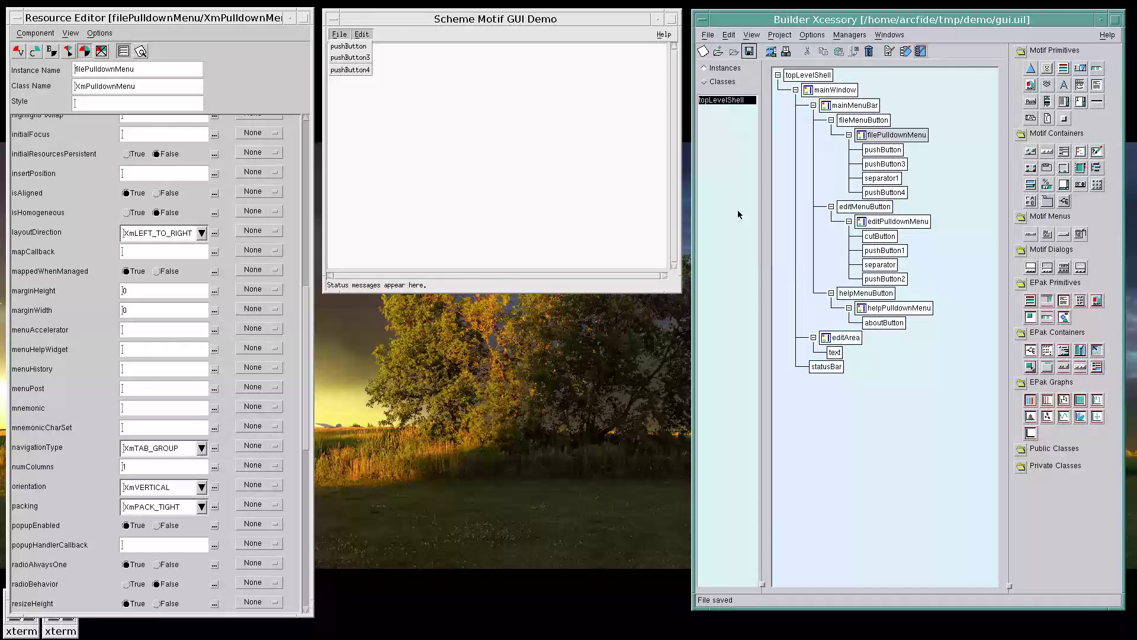
Rename the first push button in the File pulldown menu to openFileButton.
{"action": "left_click", "coordinate": [348, 47]}
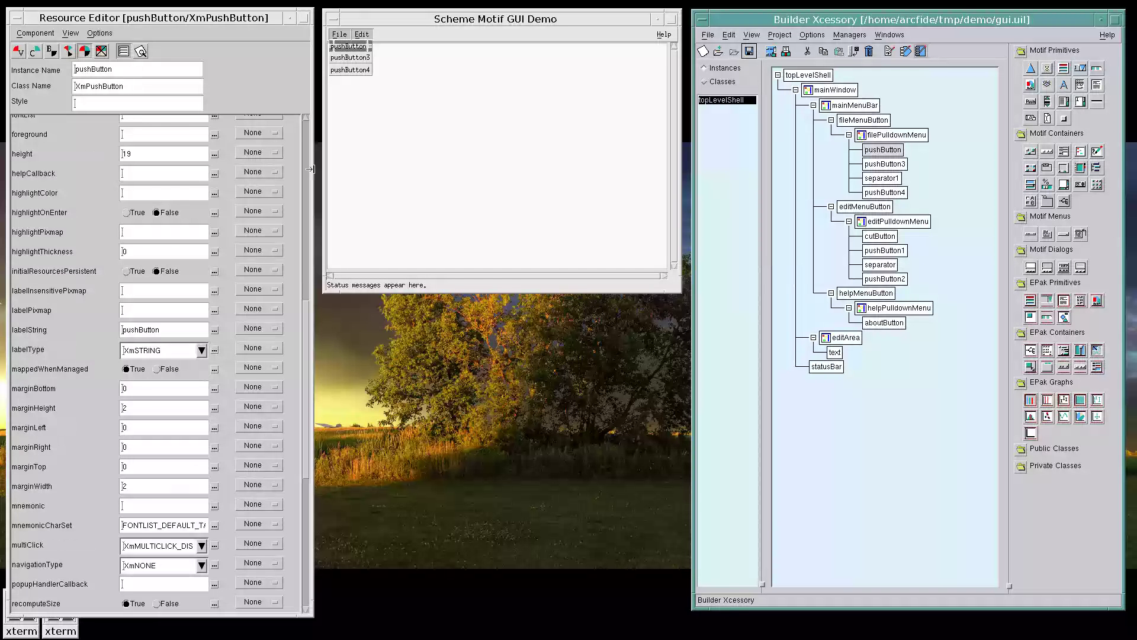
{"action": "double_click", "coordinate": [104, 70]}
{"action": "type", "text": "open"}
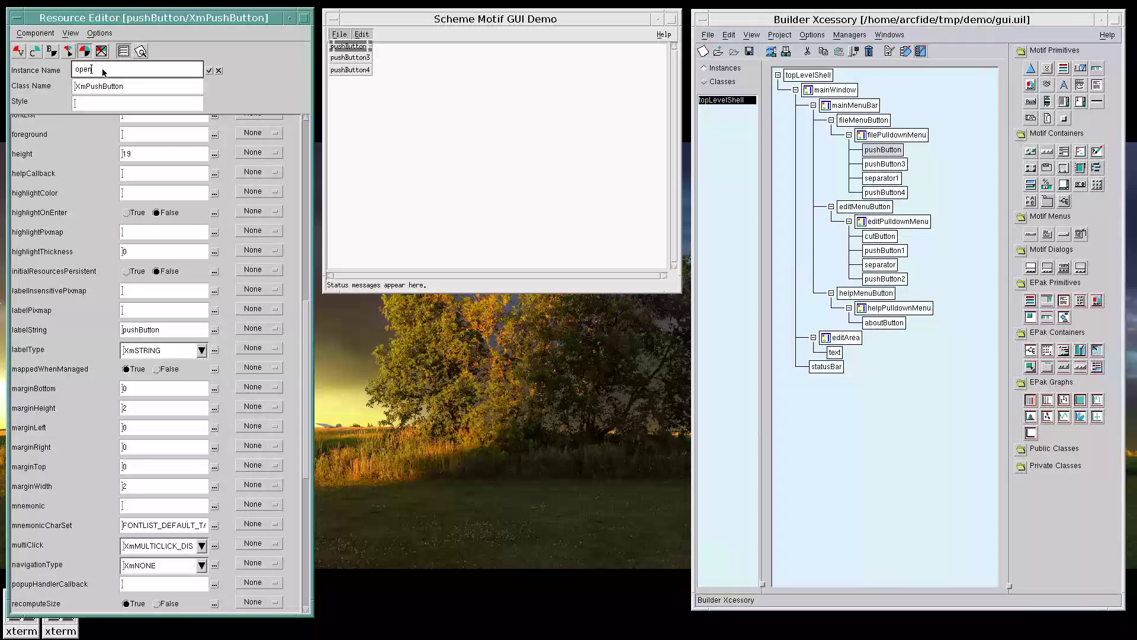
{"action": "type", "text": "FileButton"}
{"action": "key", "text": "Return"}
Rename pushButton3 in the File pulldown menu to saveFileButton.
{"action": "left_click", "coordinate": [350, 58]}
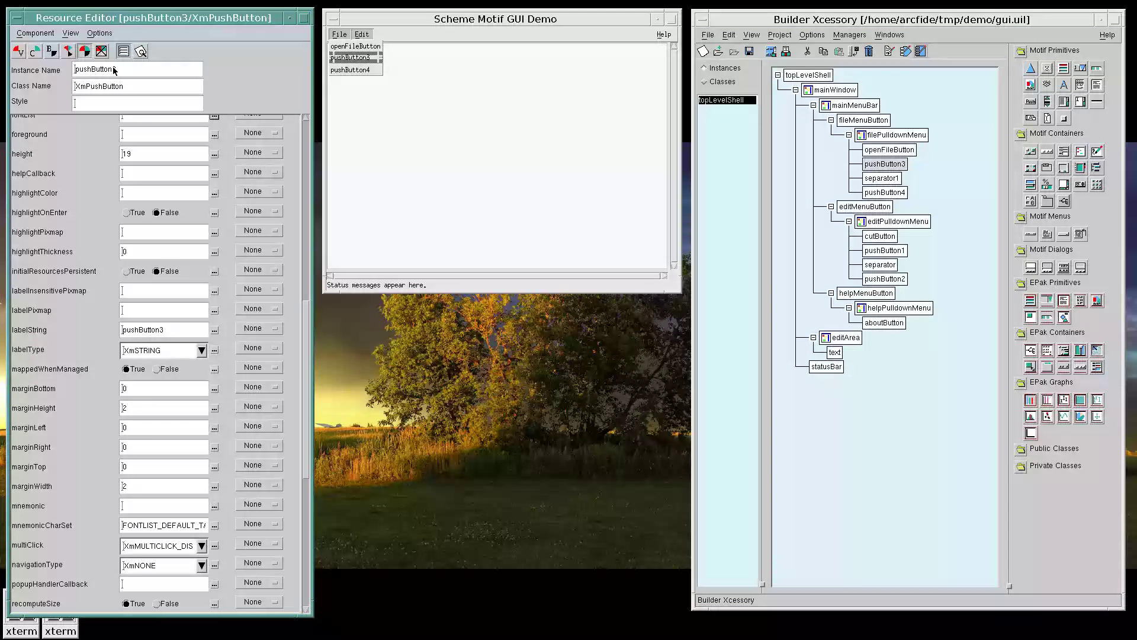
{"action": "double_click", "coordinate": [107, 70]}
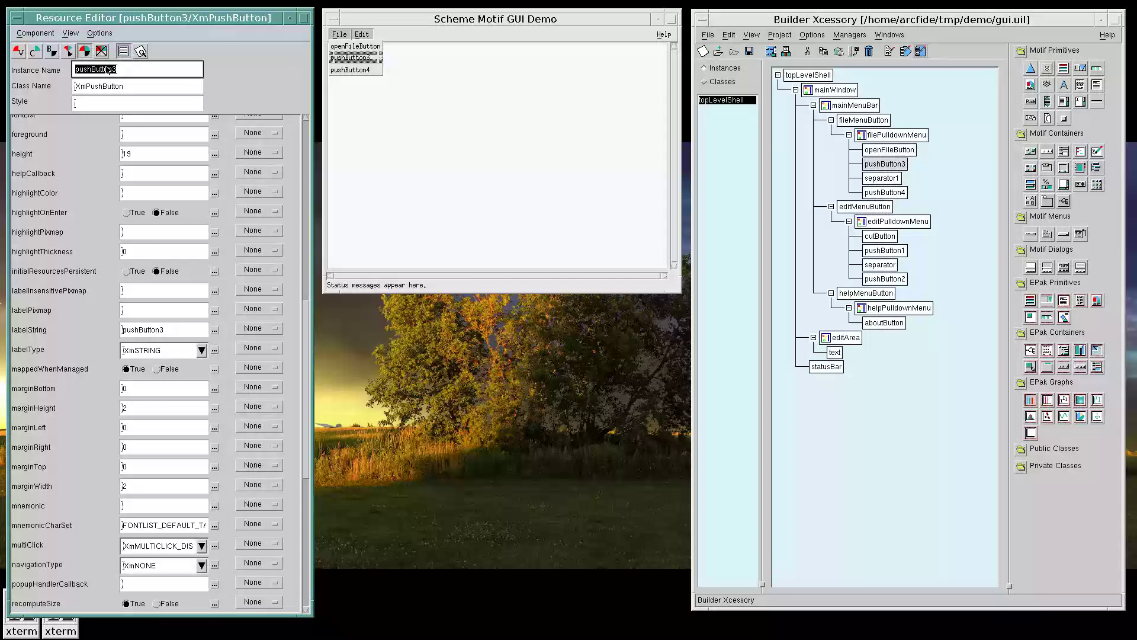
{"action": "type", "text": "saveFileButton"}
{"action": "key", "text": "Return"}
Rename pushButton4 in the File pulldown menu to exitButton.
{"action": "left_click", "coordinate": [365, 69]}
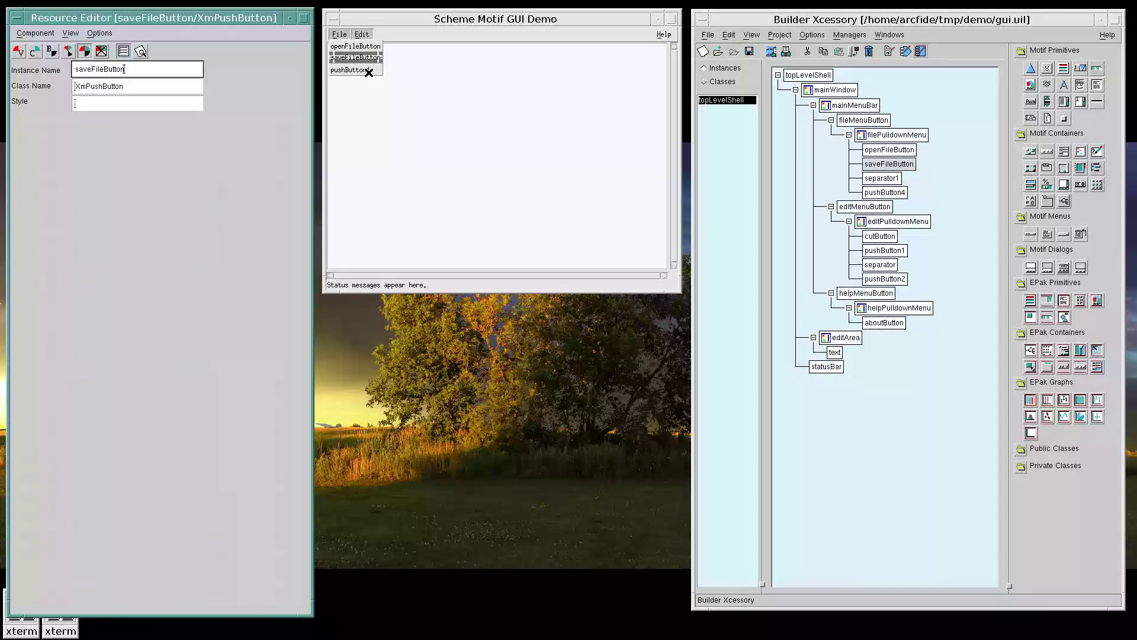
{"action": "double_click", "coordinate": [115, 70]}
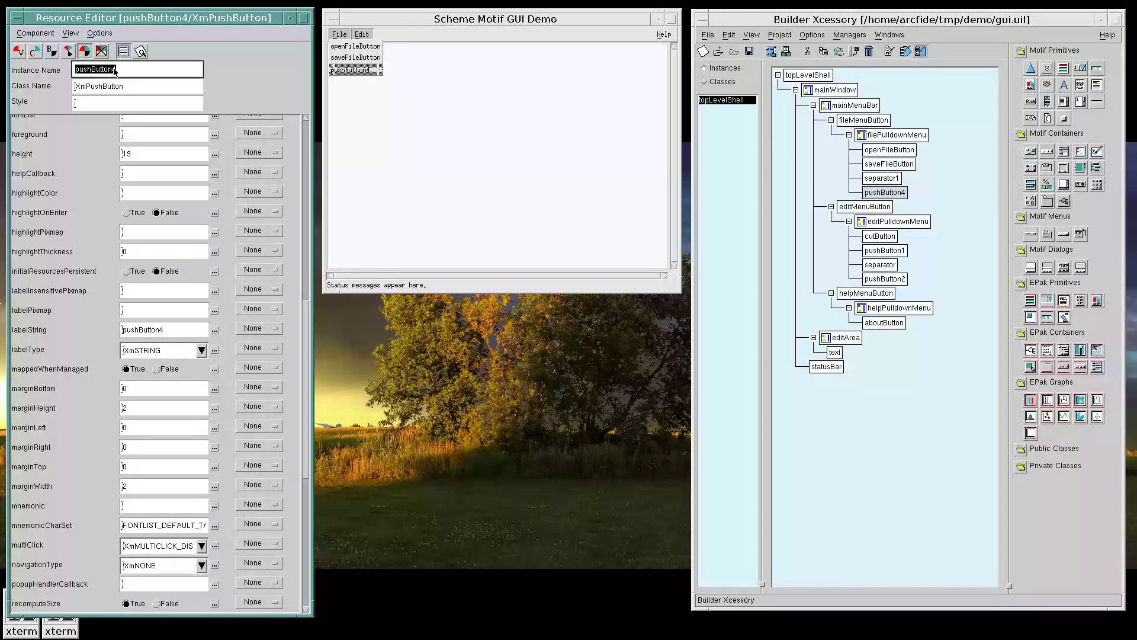
{"action": "type", "text": "exitButton"}
{"action": "key", "text": "Return"}
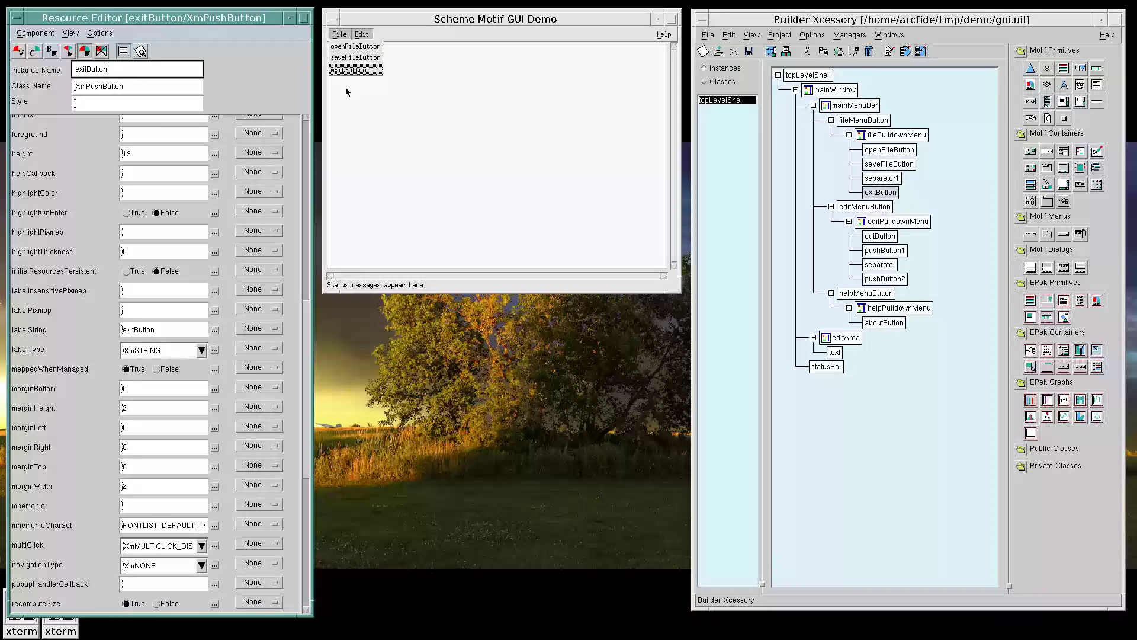
Set the labelString resource of exitButton to "Exit" and give it a mnemonic.
{"action": "triple_click", "coordinate": [141, 330]}
{"action": "type", "text": "Exit"}
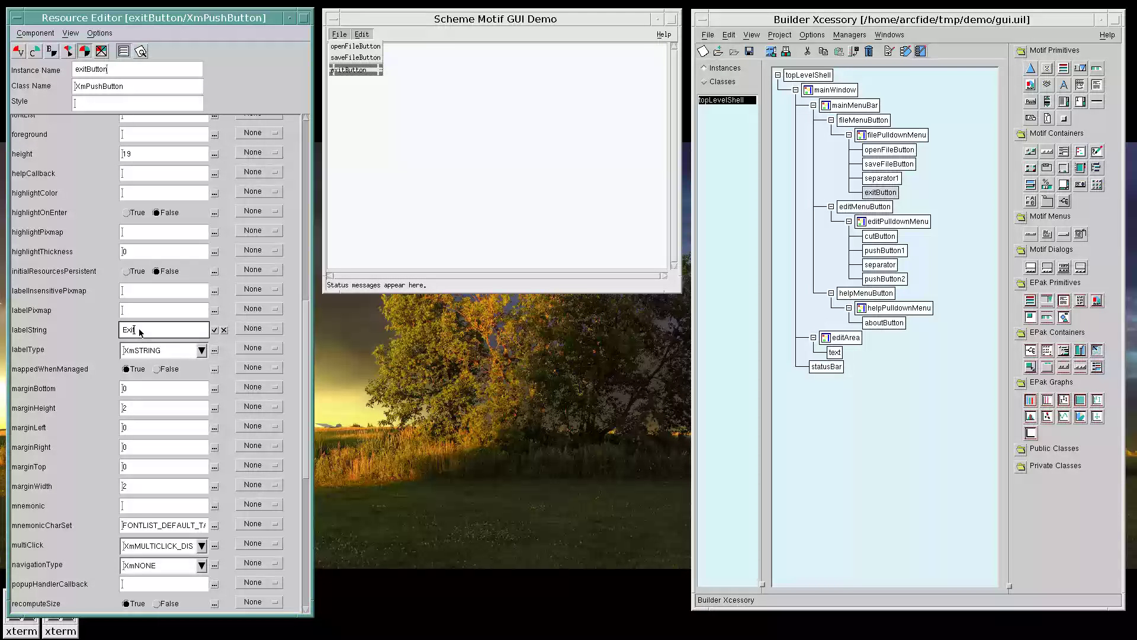
{"action": "key", "text": "Return"}
{"action": "left_click", "coordinate": [141, 508]}
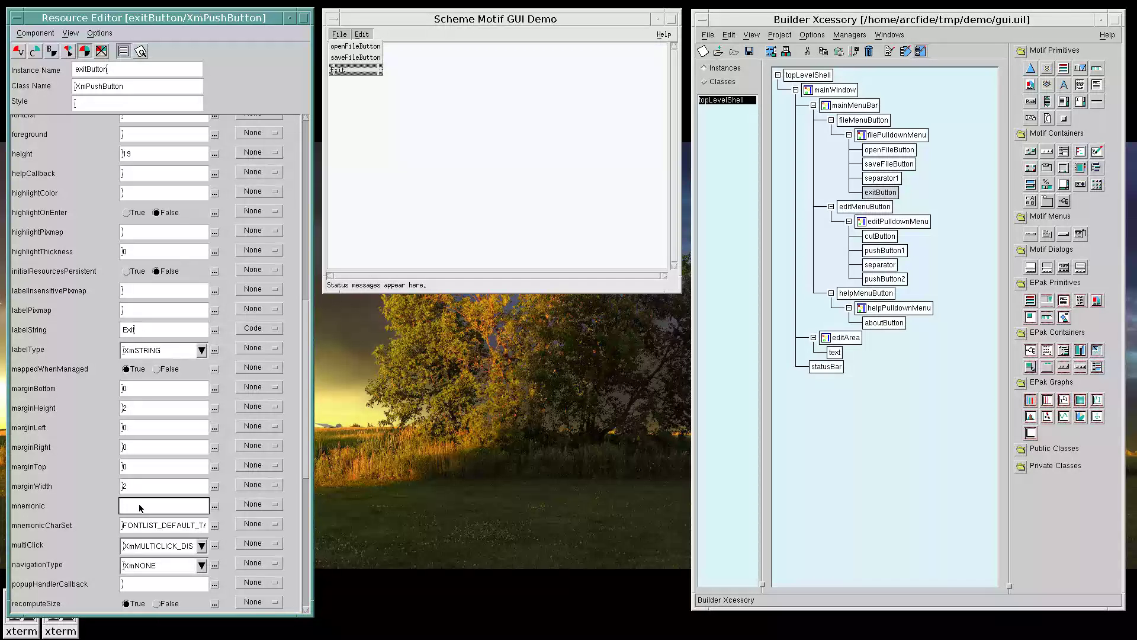
Set the labelString resource of saveFileButton to "Save File..." and its mnemonic to S.
{"action": "left_click", "coordinate": [349, 57]}
{"action": "double_click", "coordinate": [152, 331]}
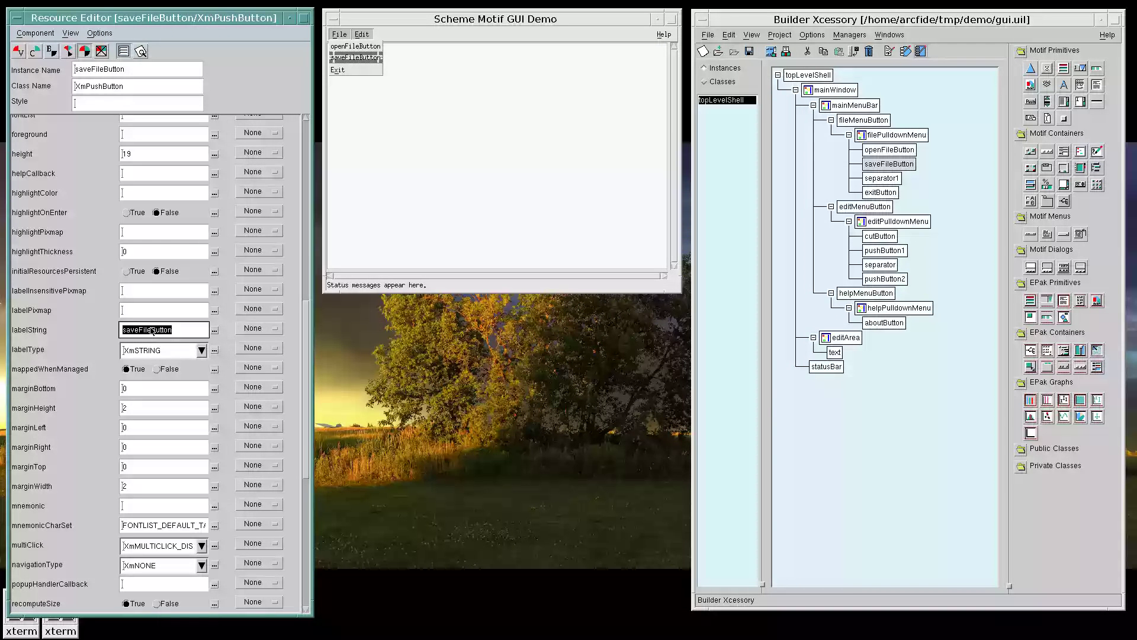
{"action": "type", "text": "Save File..."}
{"action": "key", "text": "Return"}
{"action": "left_click", "coordinate": [125, 508]}
{"action": "type", "text": "S"}
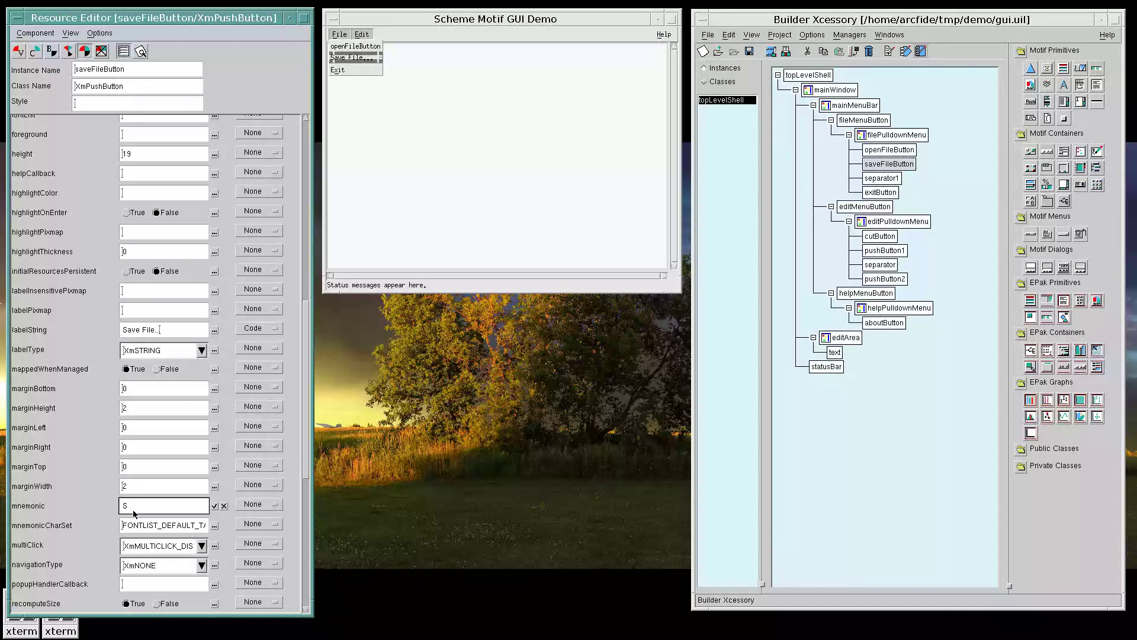
{"action": "key", "text": "Return"}
Set the labelString resource of openFileButton to "Open File..." and its mnemonic to O.
{"action": "left_click", "coordinate": [351, 46]}
{"action": "double_click", "coordinate": [158, 331]}
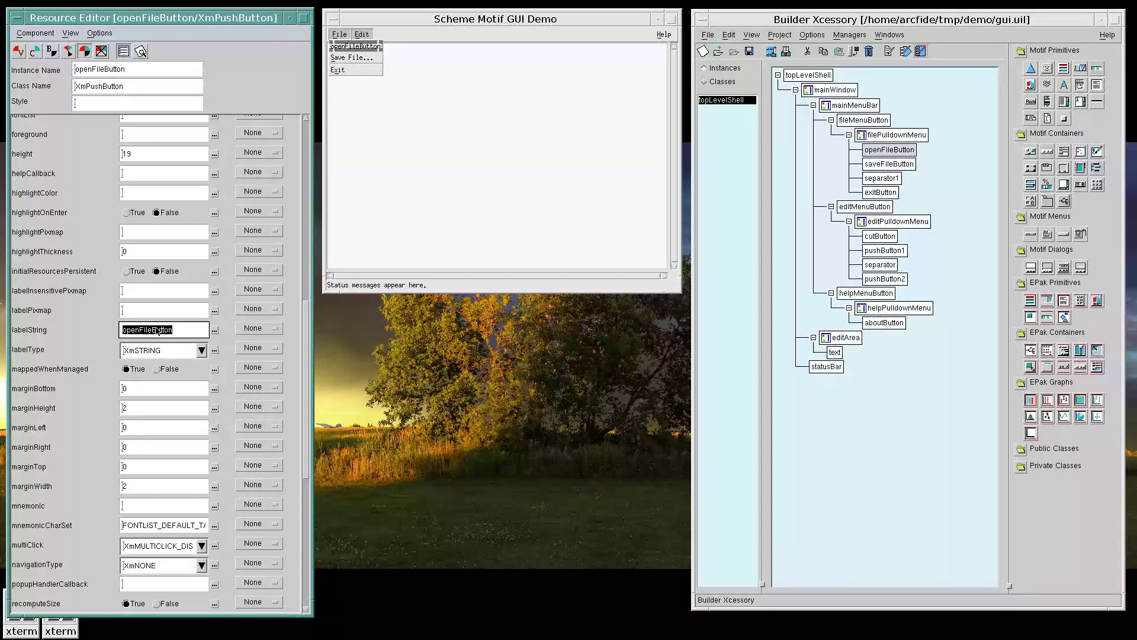
{"action": "type", "text": "Open File..."}
{"action": "key", "text": "Return"}
{"action": "left_click", "coordinate": [134, 508]}
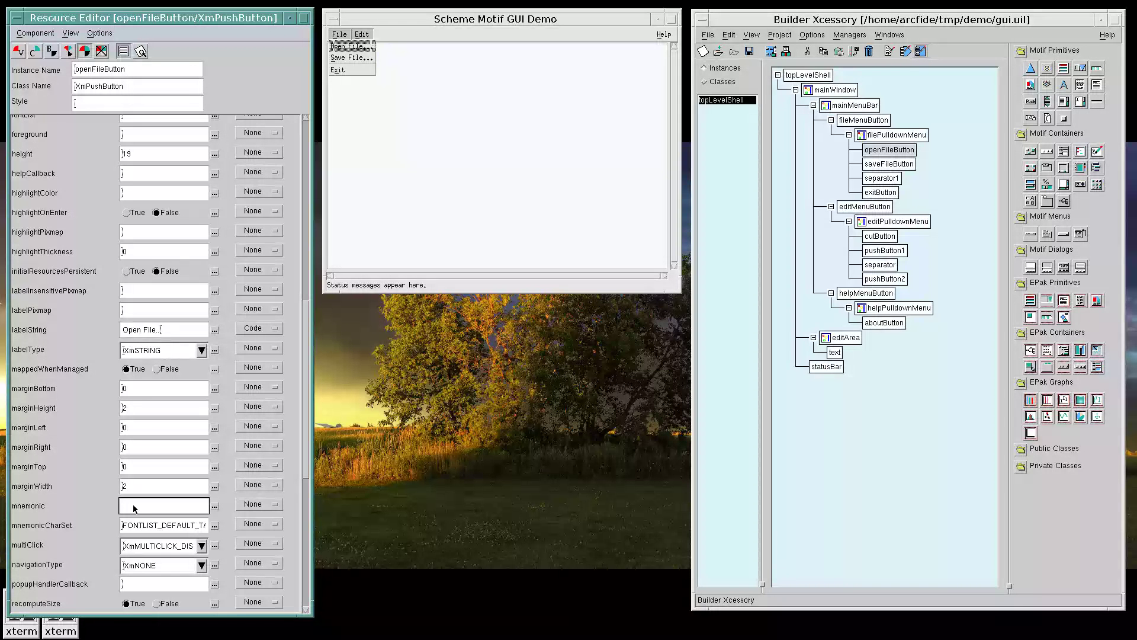
{"action": "type", "text": "O"}
{"action": "key", "text": "Return"}
{"action": "left_click", "coordinate": [340, 33]}
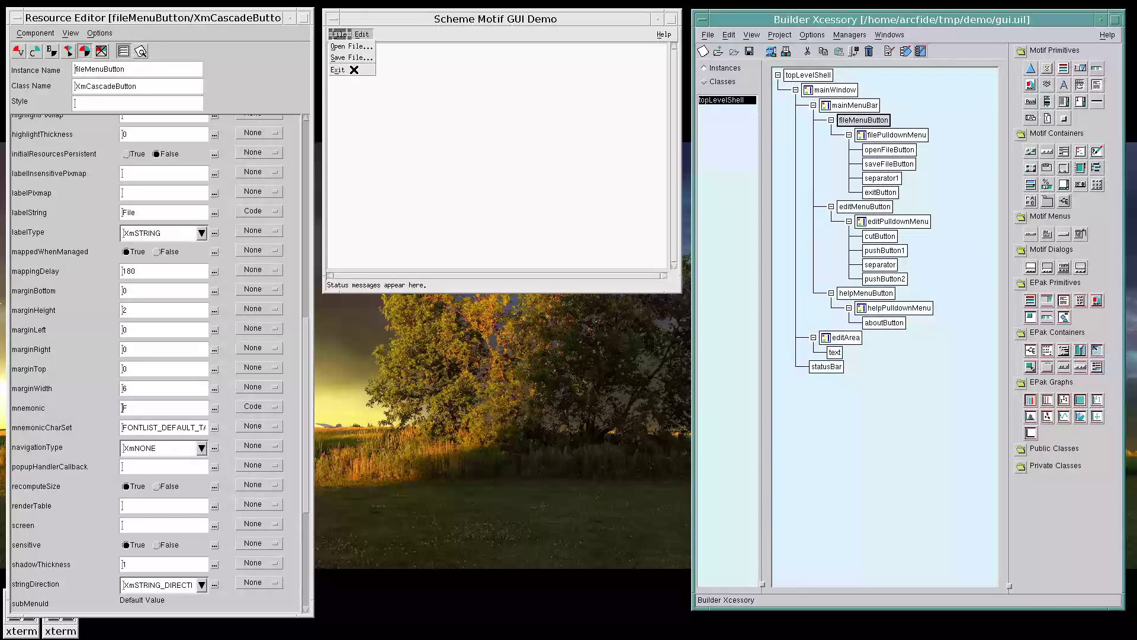
Set the labelString resource of cutButton in the Edit pulldown menu to "Cut" and its mnemonic to u.
{"action": "left_click", "coordinate": [863, 209]}
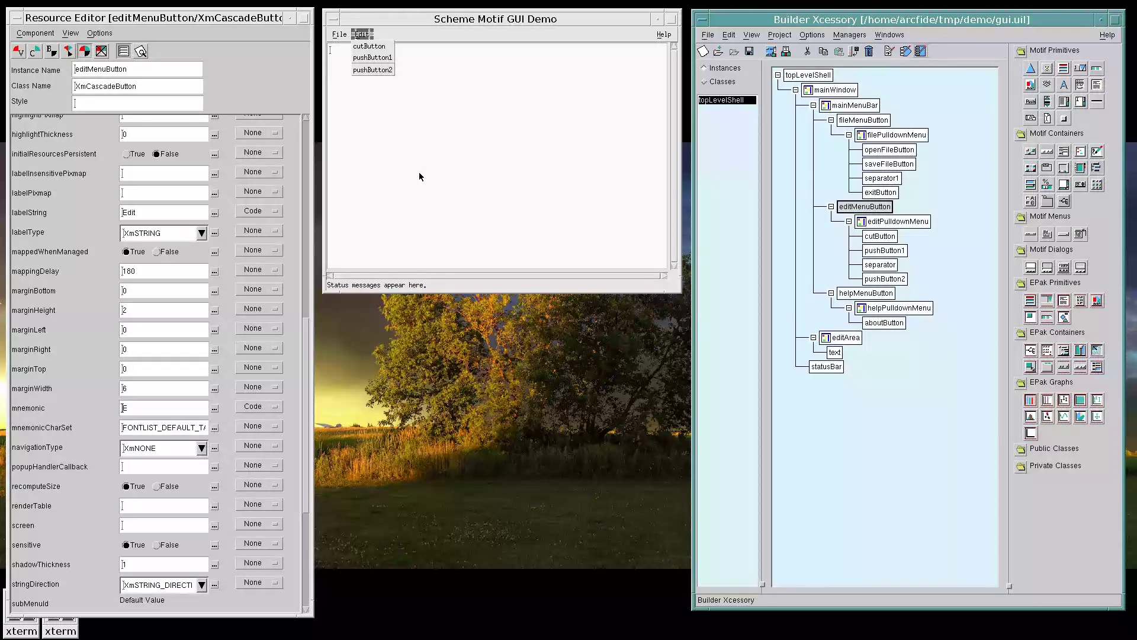
{"action": "left_click", "coordinate": [364, 47]}
{"action": "double_click", "coordinate": [142, 333]}
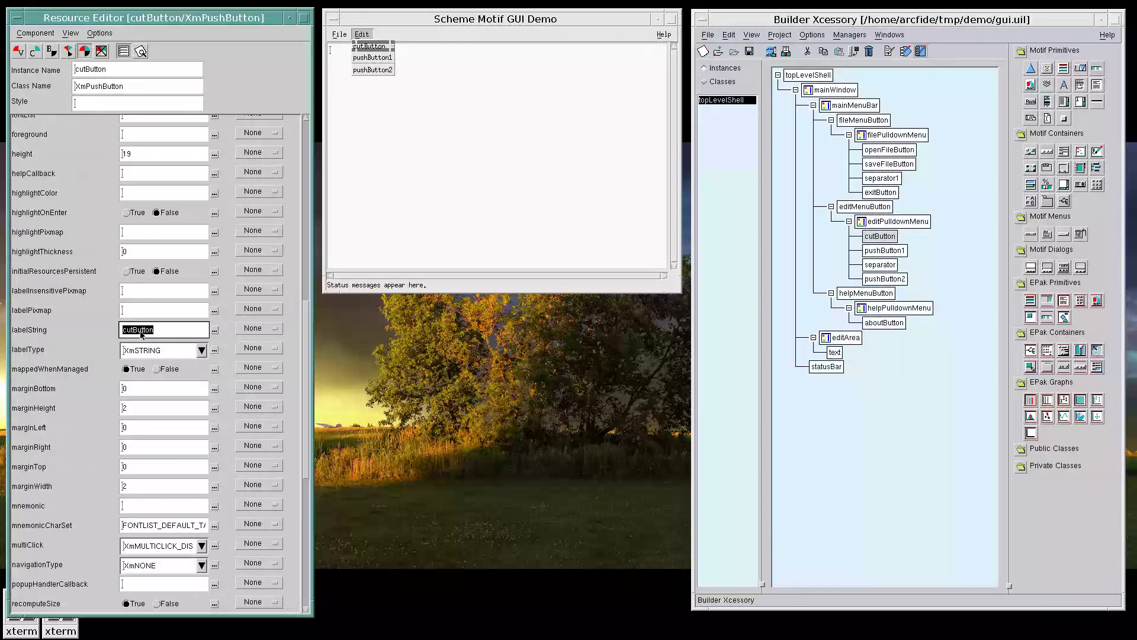
{"action": "type", "text": "Cut"}
{"action": "key", "text": "Return"}
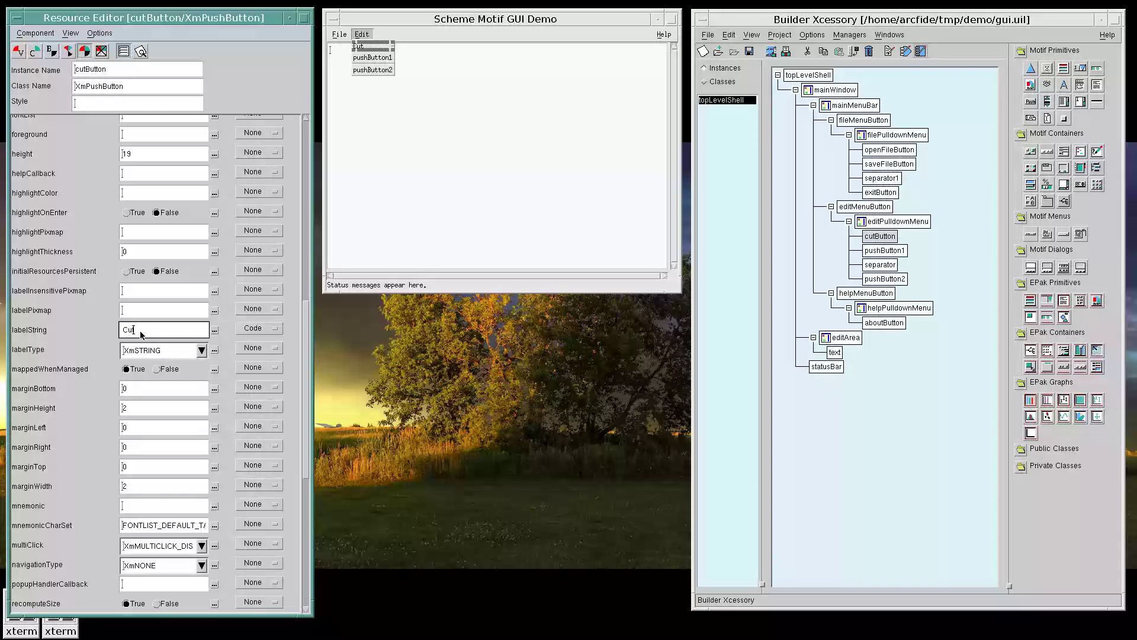
{"action": "left_click", "coordinate": [140, 508]}
{"action": "type", "text": "u"}
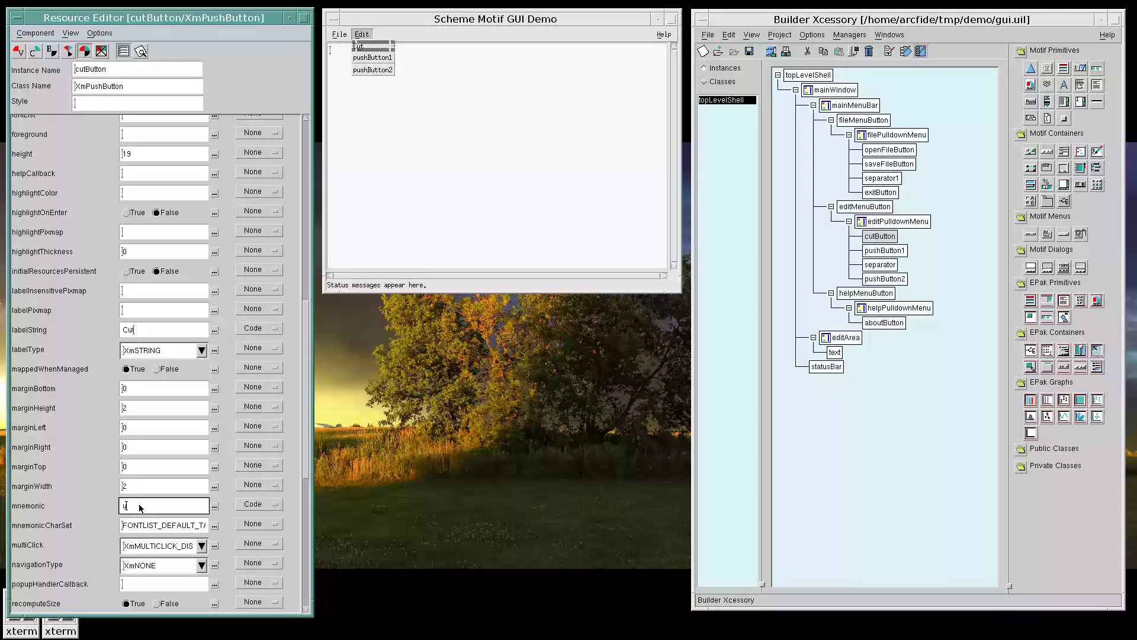
Rename pushButton1 in the Edit pulldown menu to copyButton.
{"action": "left_click", "coordinate": [388, 57]}
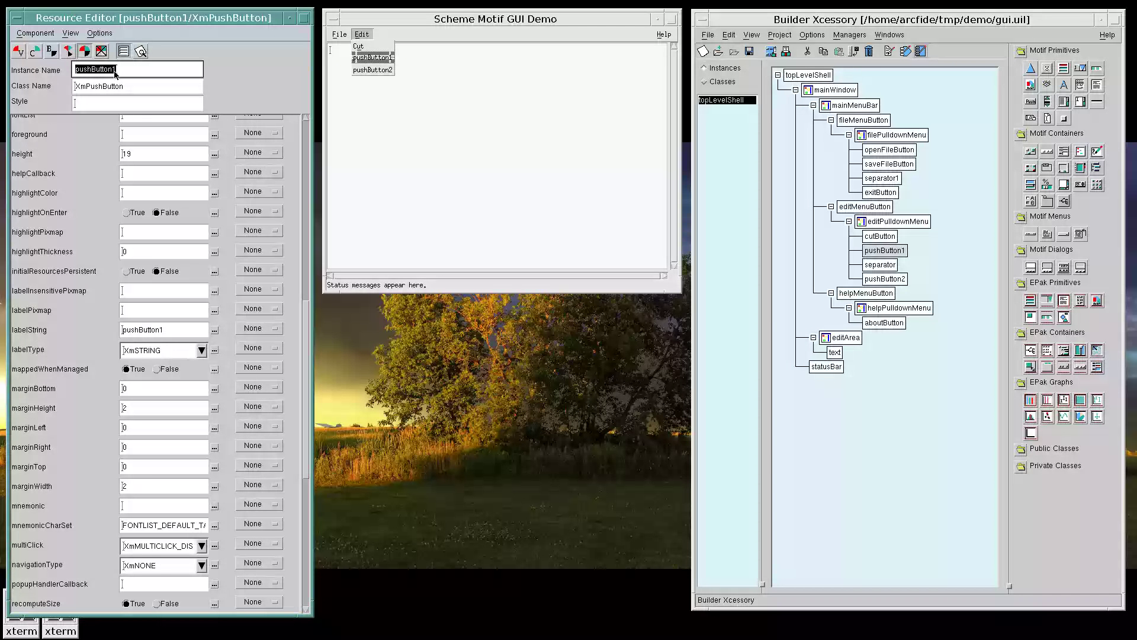
{"action": "type", "text": "CopyButton"}
{"action": "key", "text": "Return"}
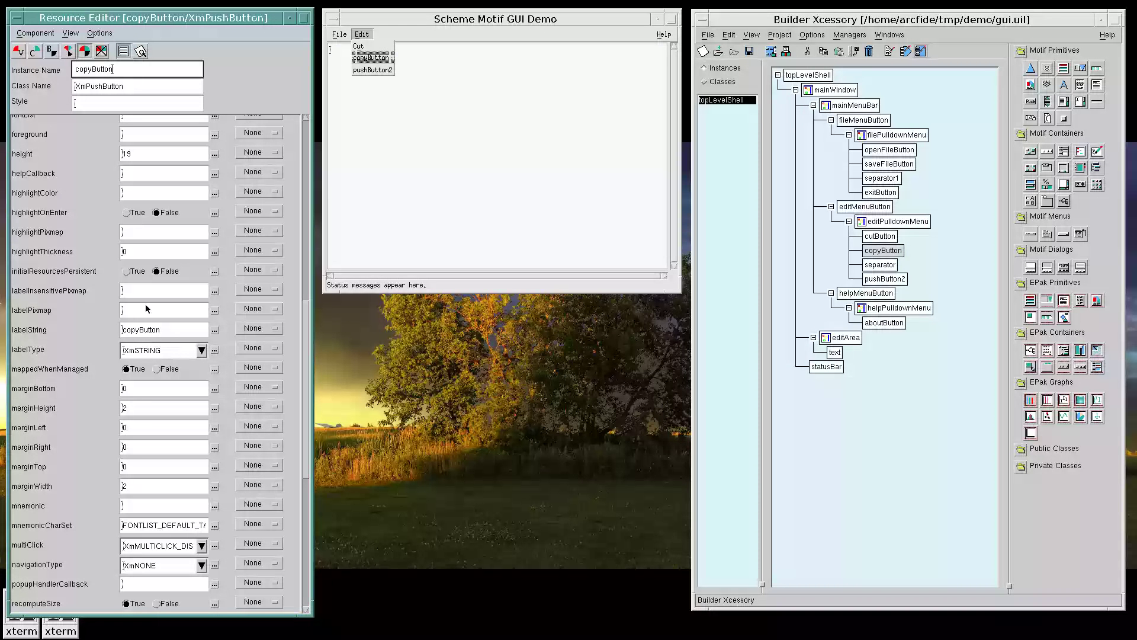
Set the labelString resource of copyButton to "Copy" and its mnemonic to C.
{"action": "double_click", "coordinate": [147, 330]}
{"action": "type", "text": "Co"}
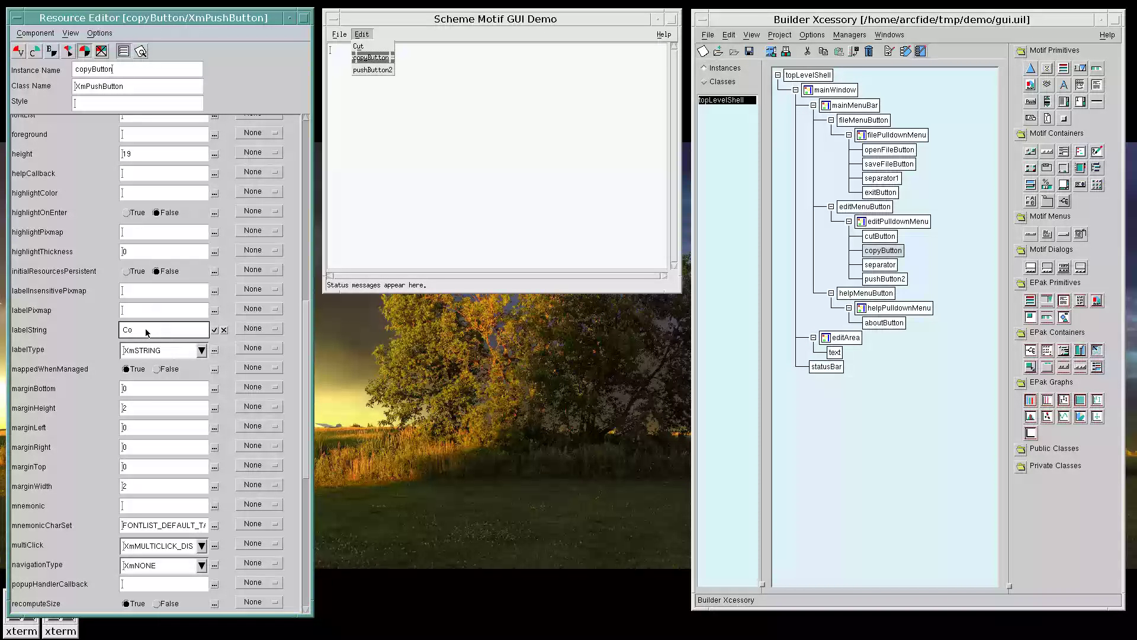
{"action": "type", "text": "py"}
{"action": "key", "text": "Return"}
{"action": "left_click", "coordinate": [140, 508]}
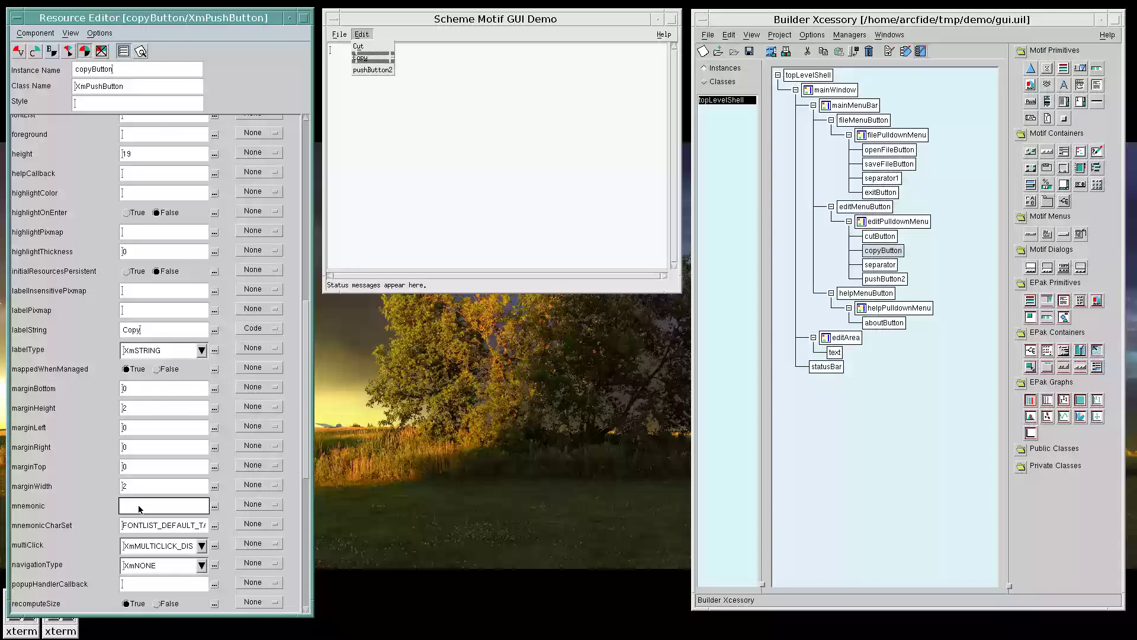
{"action": "type", "text": "C"}
Rename pushButton2 in the Edit pulldown menu to pasteButton.
{"action": "left_click", "coordinate": [364, 70]}
{"action": "double_click", "coordinate": [140, 69]}
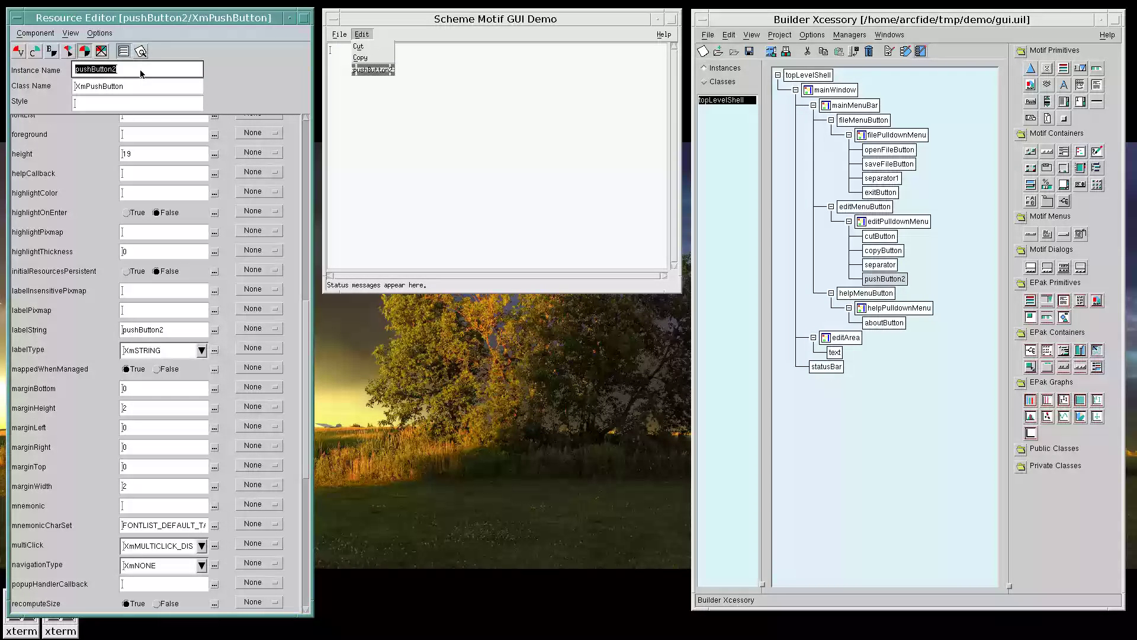
{"action": "type", "text": "pasteButton"}
{"action": "key", "text": "Return"}
Set the labelString resource of pasteButton to "Paste" and its mnemonic to P, and check the Edit menu in the demo window.
{"action": "left_click", "coordinate": [153, 331]}
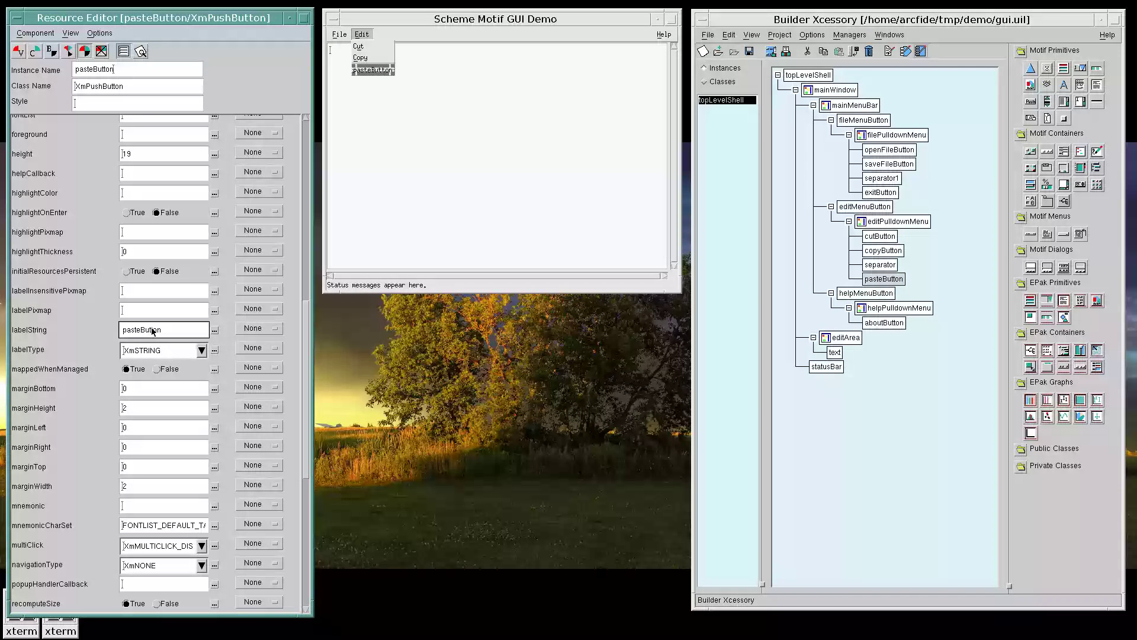
{"action": "double_click", "coordinate": [153, 331]}
{"action": "type", "text": "Paste"}
{"action": "key", "text": "Return"}
{"action": "left_click", "coordinate": [134, 506]}
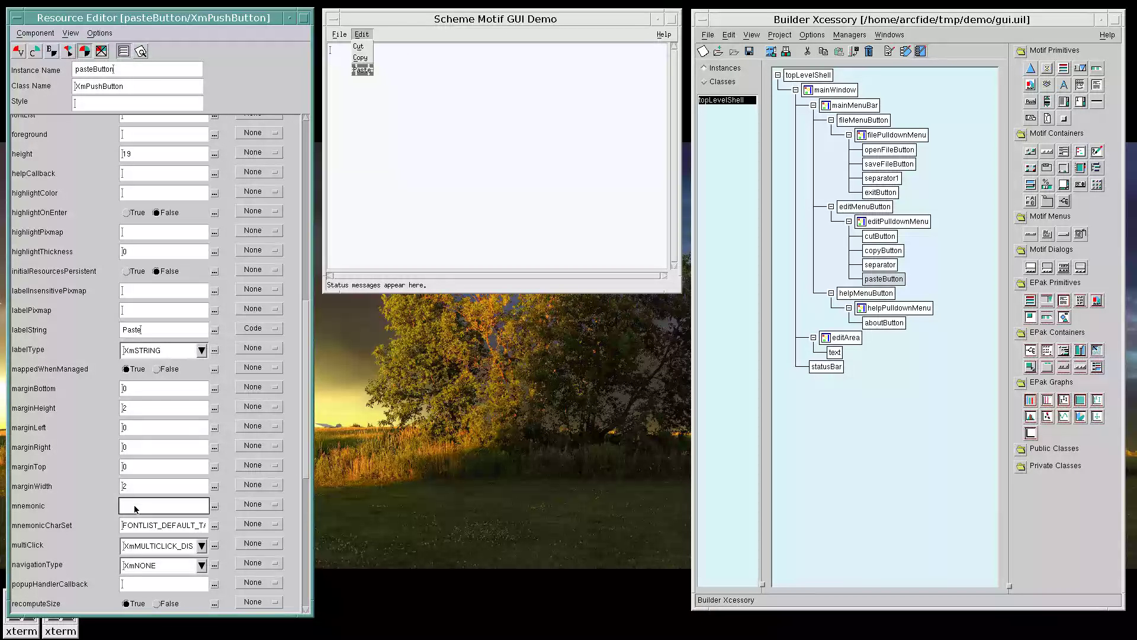
{"action": "type", "text": "P"}
{"action": "key", "text": "Return"}
{"action": "left_click", "coordinate": [361, 34]}
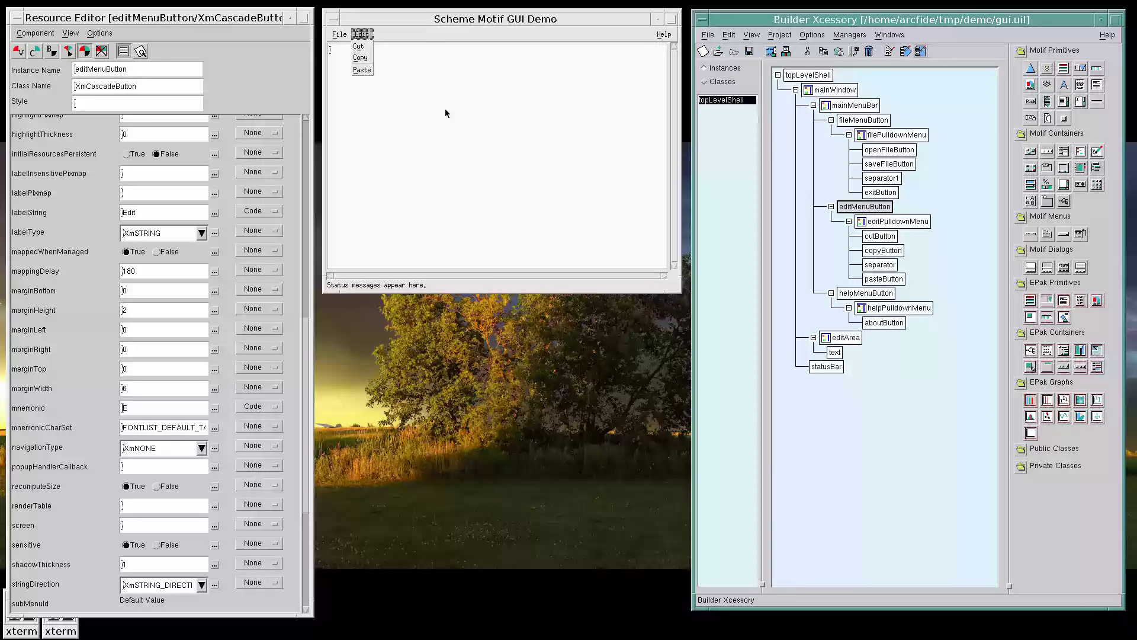
Set the labelString resource of aboutButton in the Help pulldown menu to "About..." and its mnemonic to A.
{"action": "left_click", "coordinate": [863, 295]}
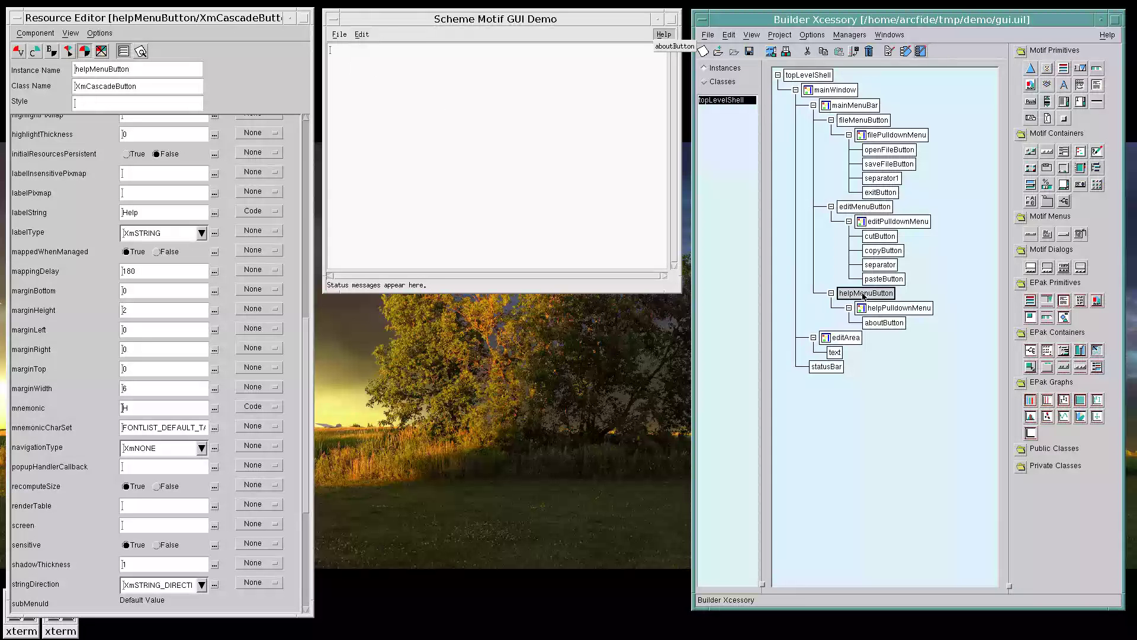
{"action": "left_click", "coordinate": [872, 323]}
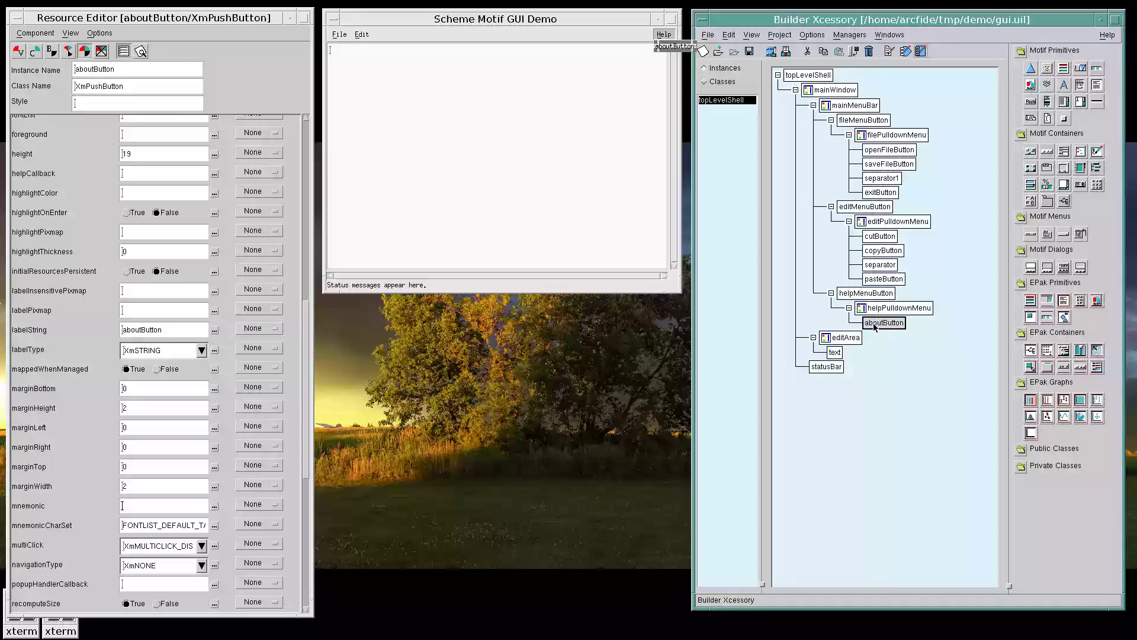
{"action": "double_click", "coordinate": [153, 332]}
{"action": "type", "text": "About."}
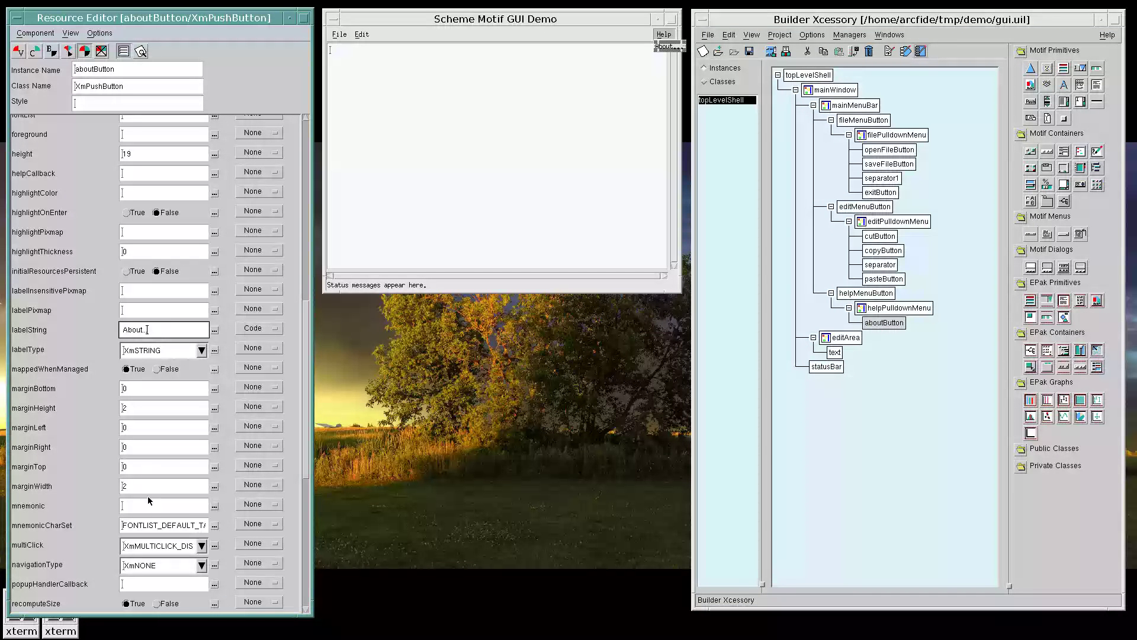
{"action": "left_click", "coordinate": [148, 506]}
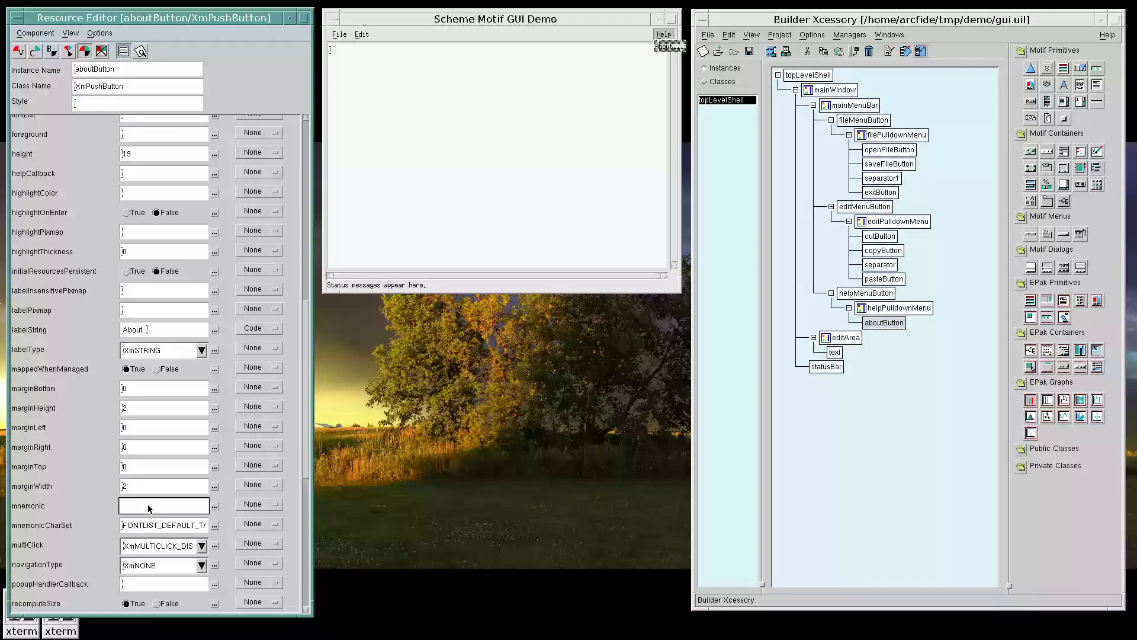
{"action": "type", "text": "A"}
{"action": "key", "text": "Return"}
Examine the File, Edit and Help pulldown menus of the demo window to check their item labels and mnemonics.
{"action": "left_click", "coordinate": [727, 198]}
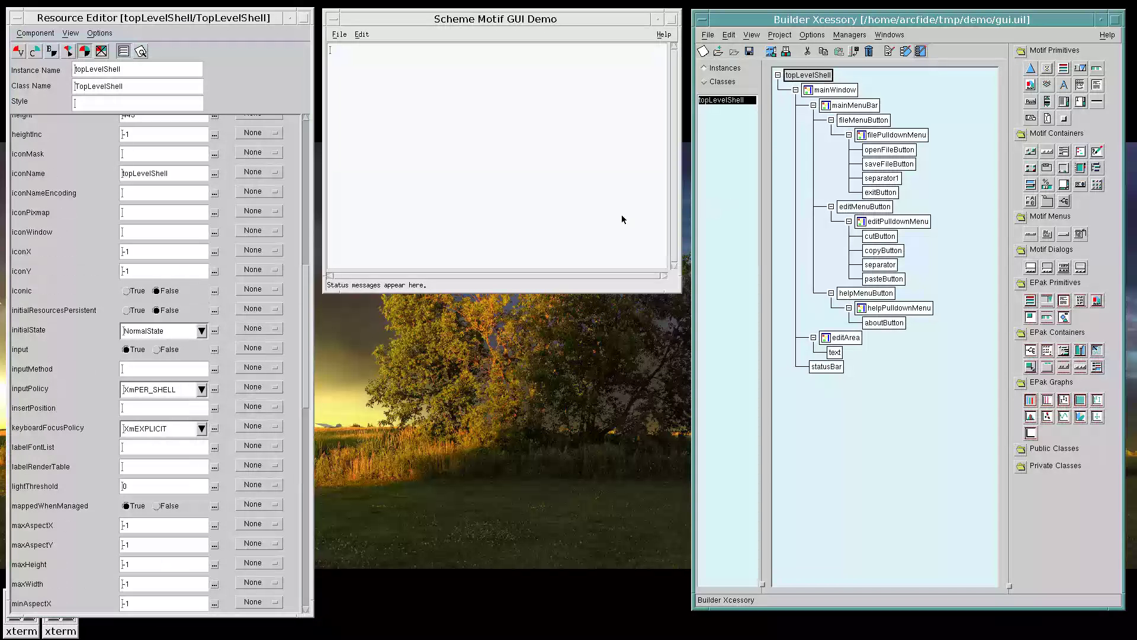
{"action": "left_click", "coordinate": [346, 34]}
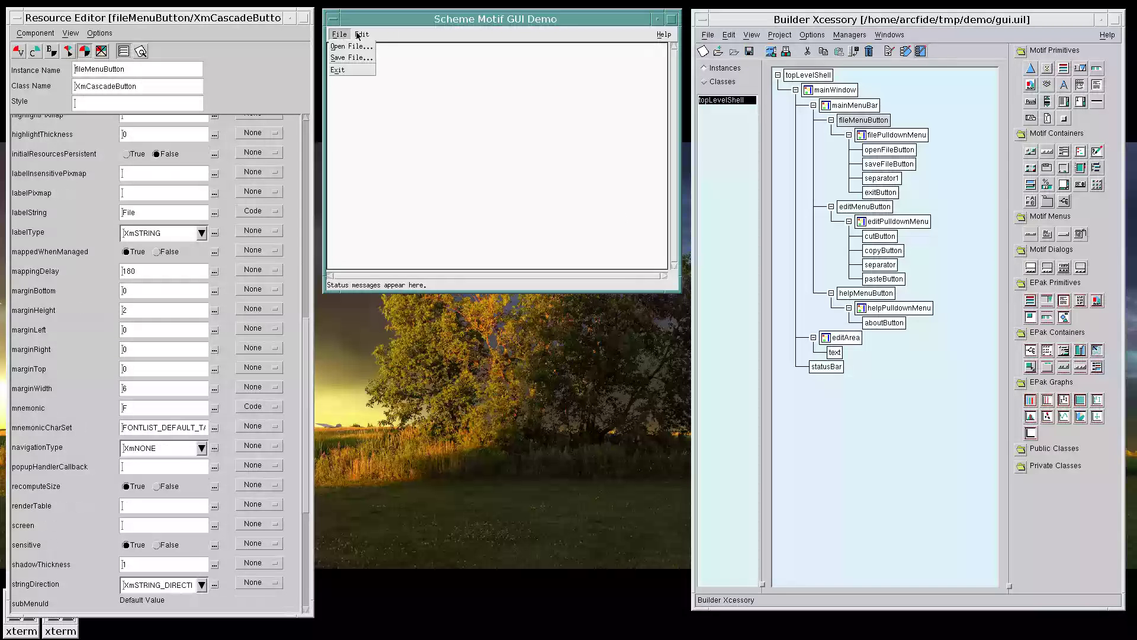
{"action": "key", "text": "Right"}
{"action": "key", "text": "Right"}
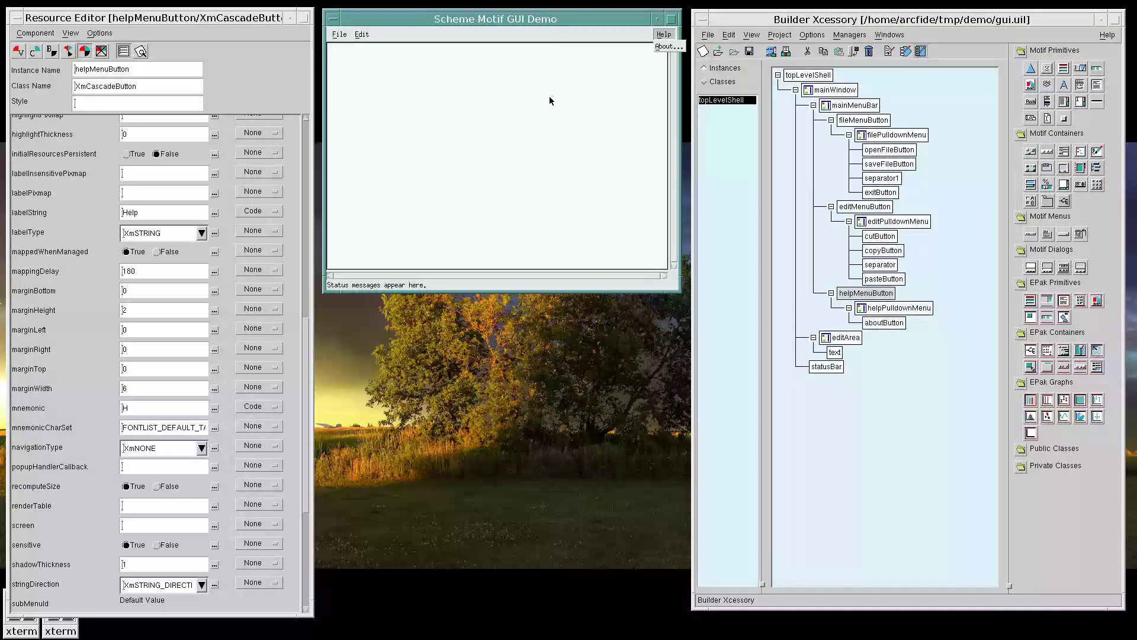
{"action": "key", "text": "Left"}
{"action": "key", "text": "Left"}
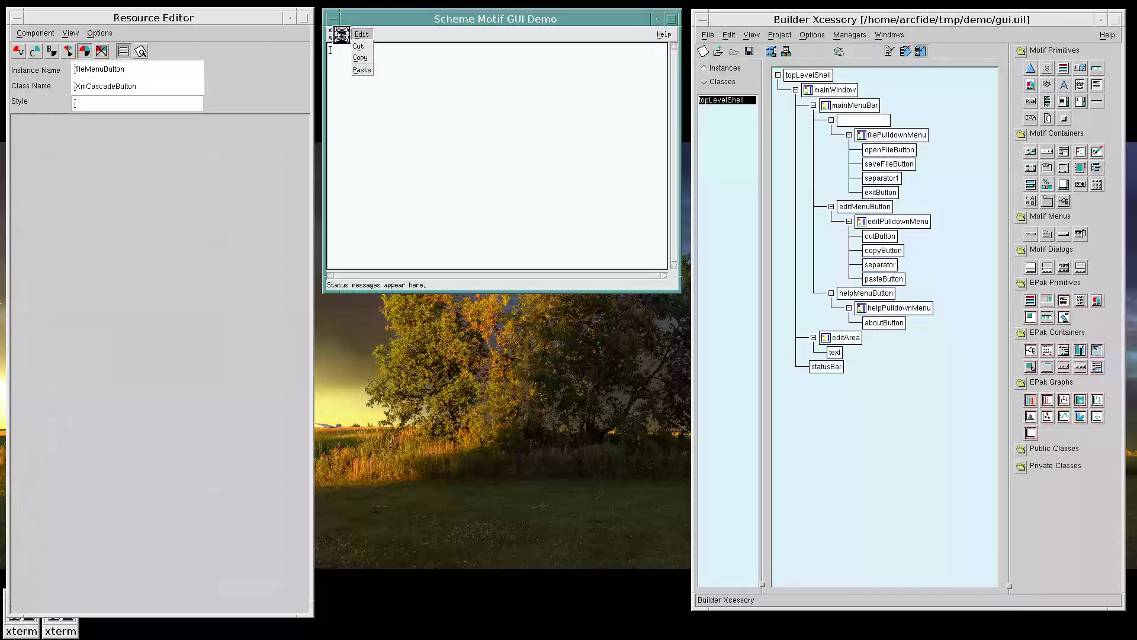
{"action": "left_click", "coordinate": [664, 34]}
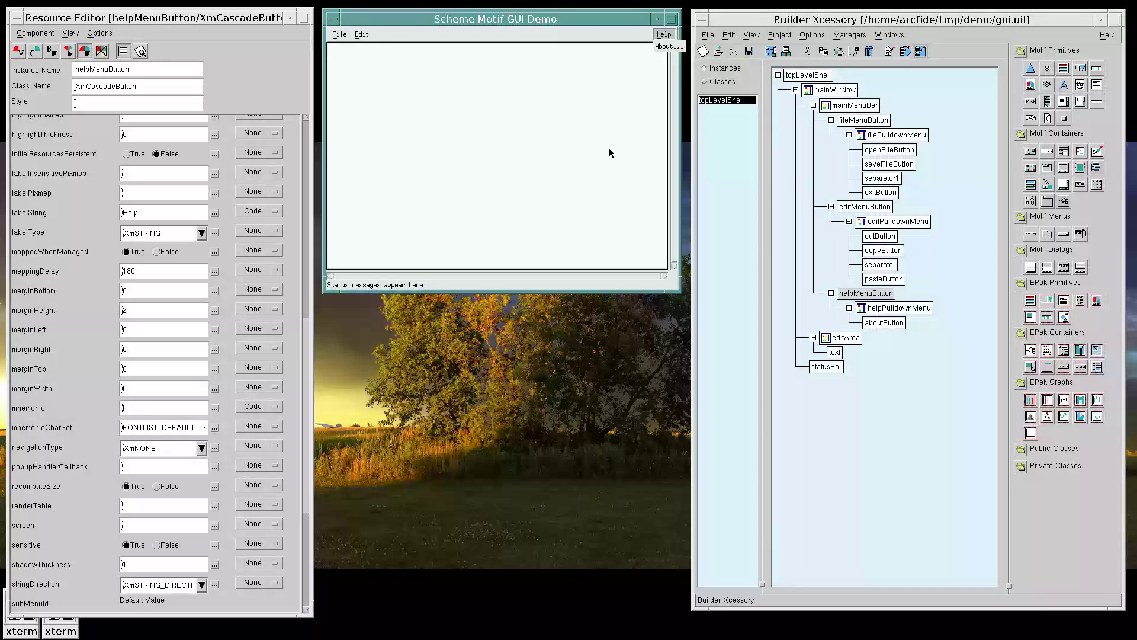
{"action": "left_click", "coordinate": [362, 34]}
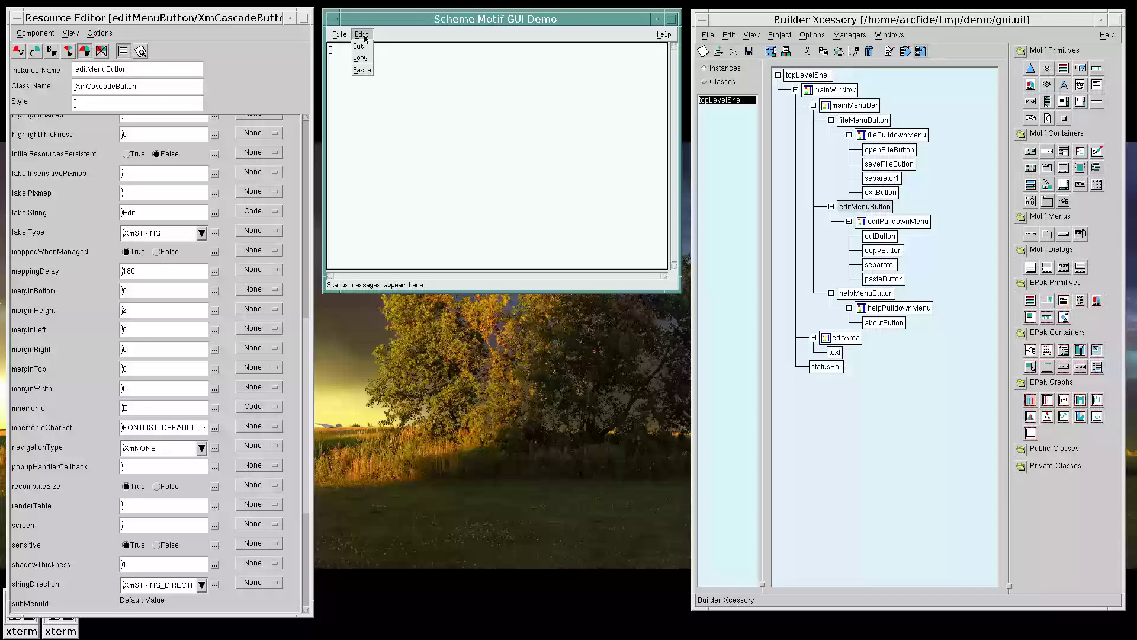
{"action": "left_click", "coordinate": [340, 34]}
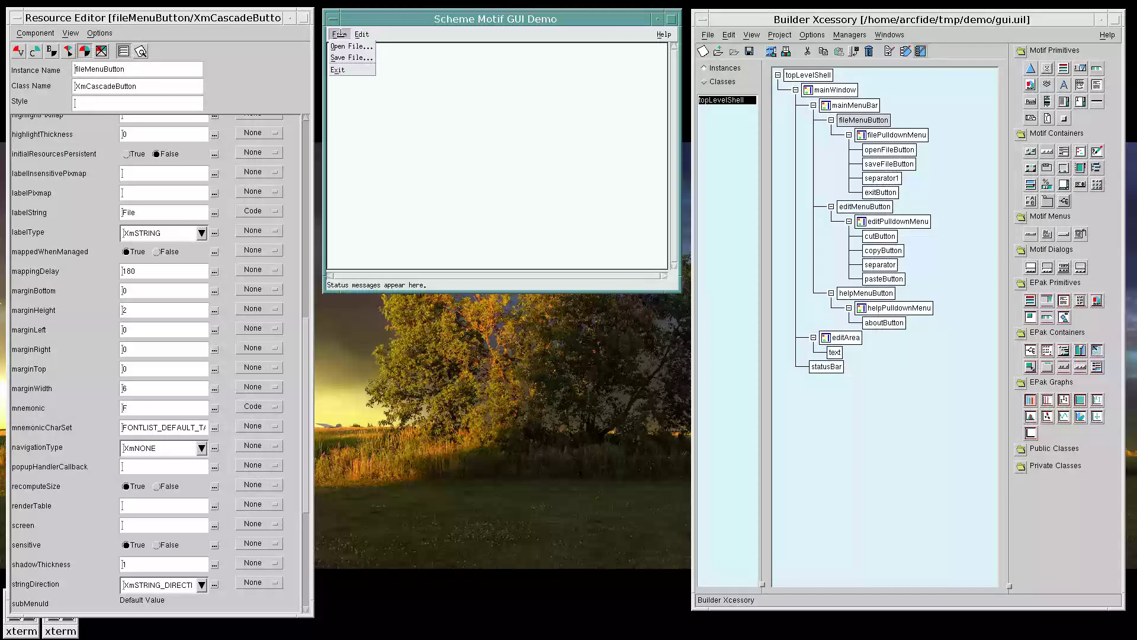
{"action": "left_click", "coordinate": [362, 35]}
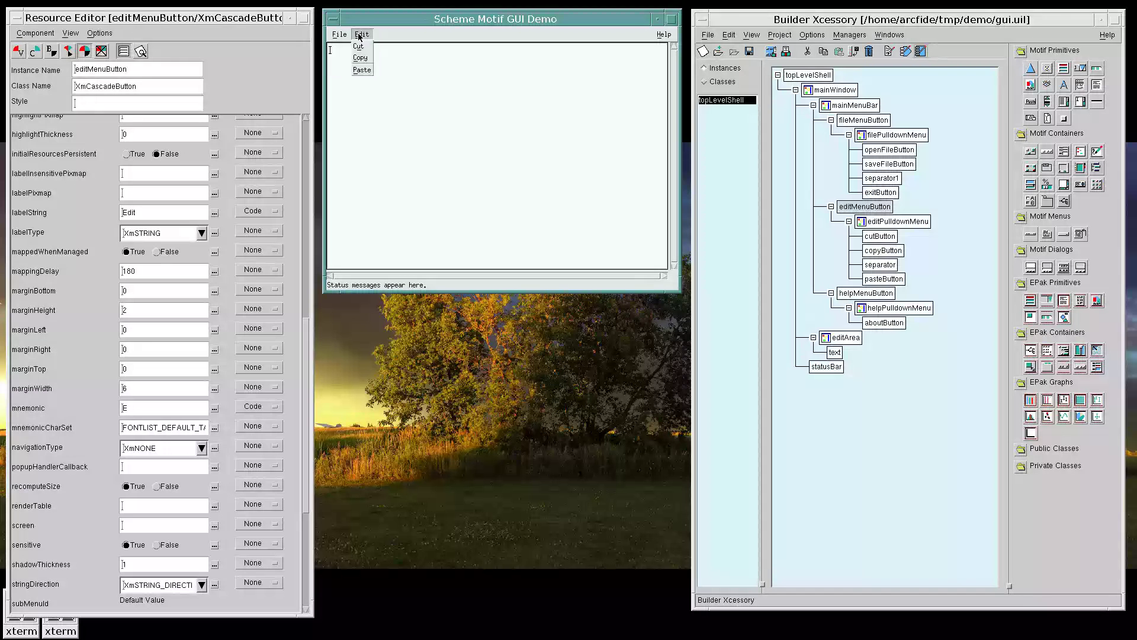
{"action": "left_click", "coordinate": [667, 35]}
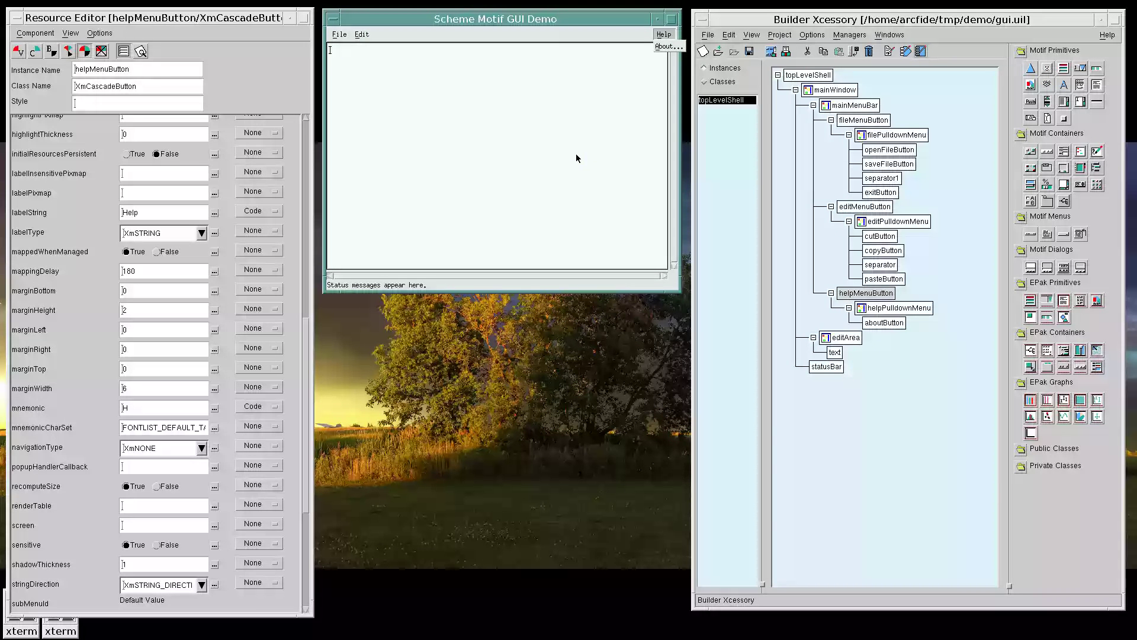
Keep mainWindow as the parent, add a message box dialog to it, and position the dialog just below the demo window.
{"action": "left_click", "coordinate": [835, 90]}
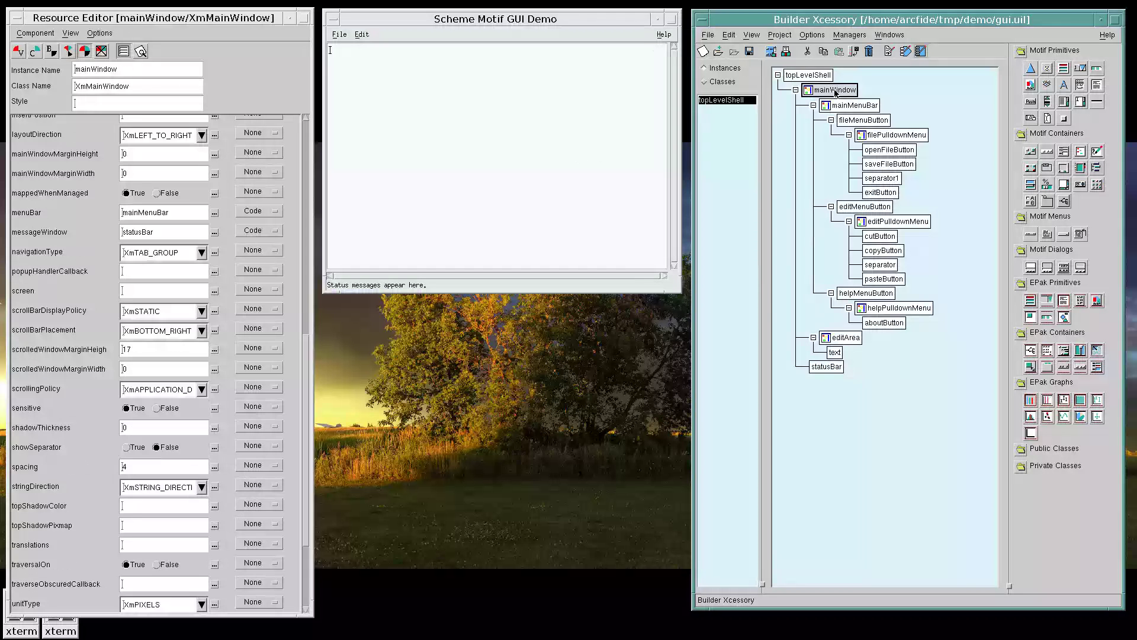
{"action": "left_click", "coordinate": [740, 37]}
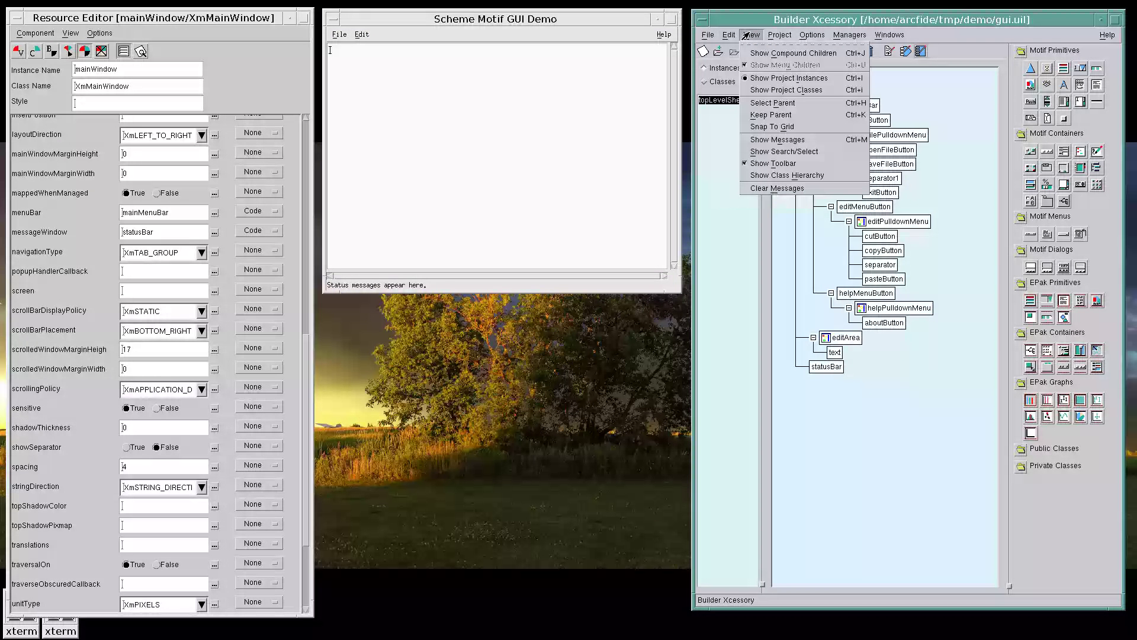
{"action": "left_click", "coordinate": [761, 115]}
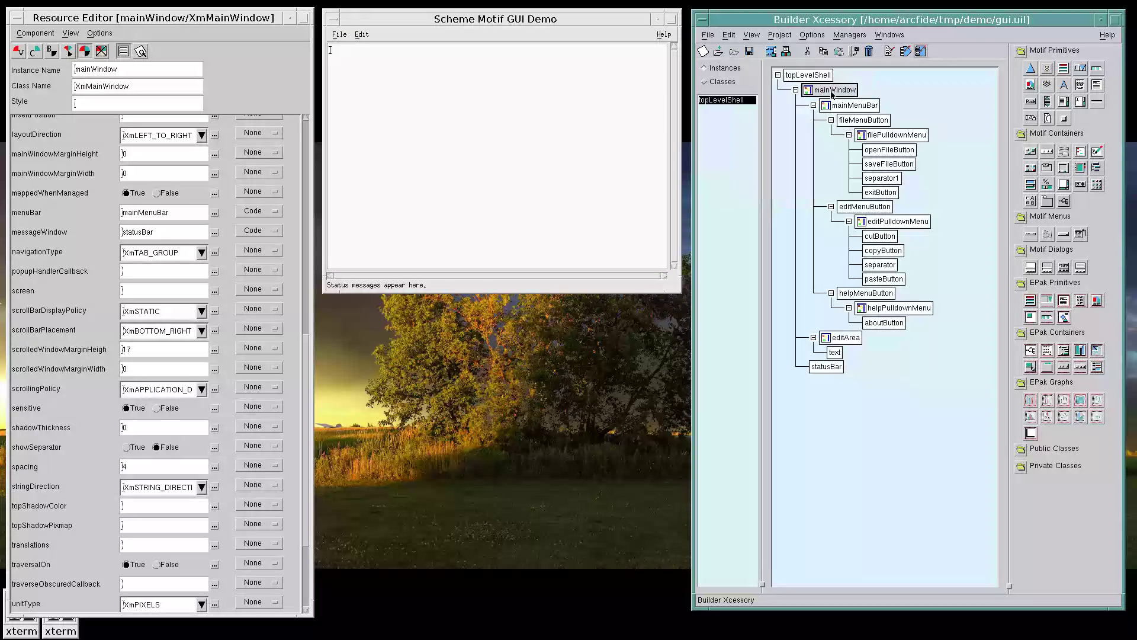
{"action": "left_click", "coordinate": [1066, 268]}
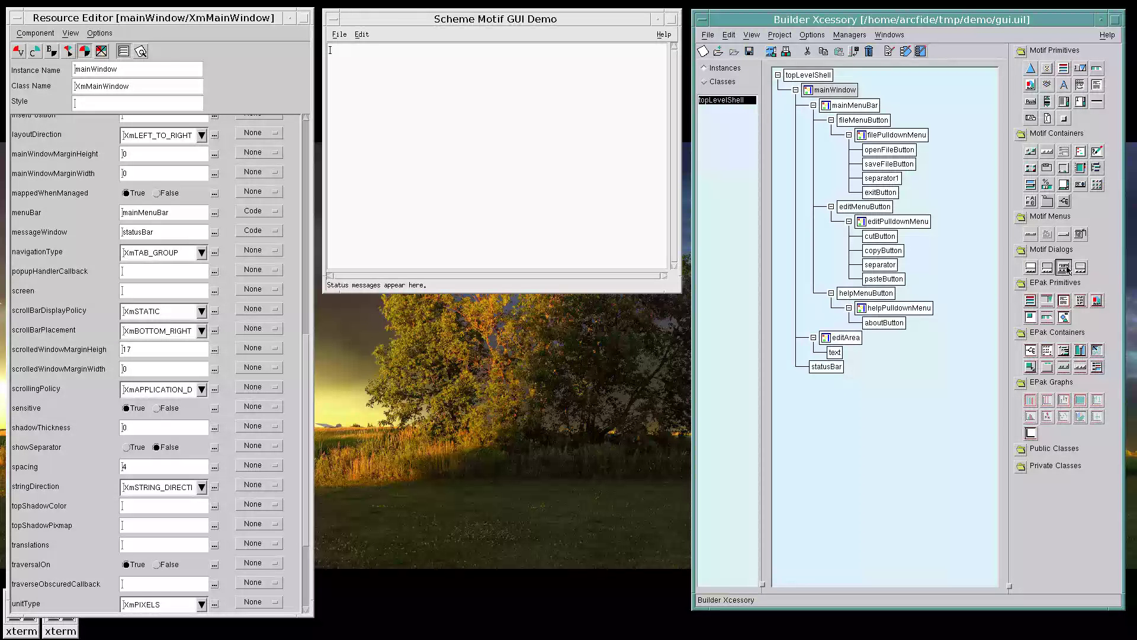
{"action": "left_click", "coordinate": [488, 106]}
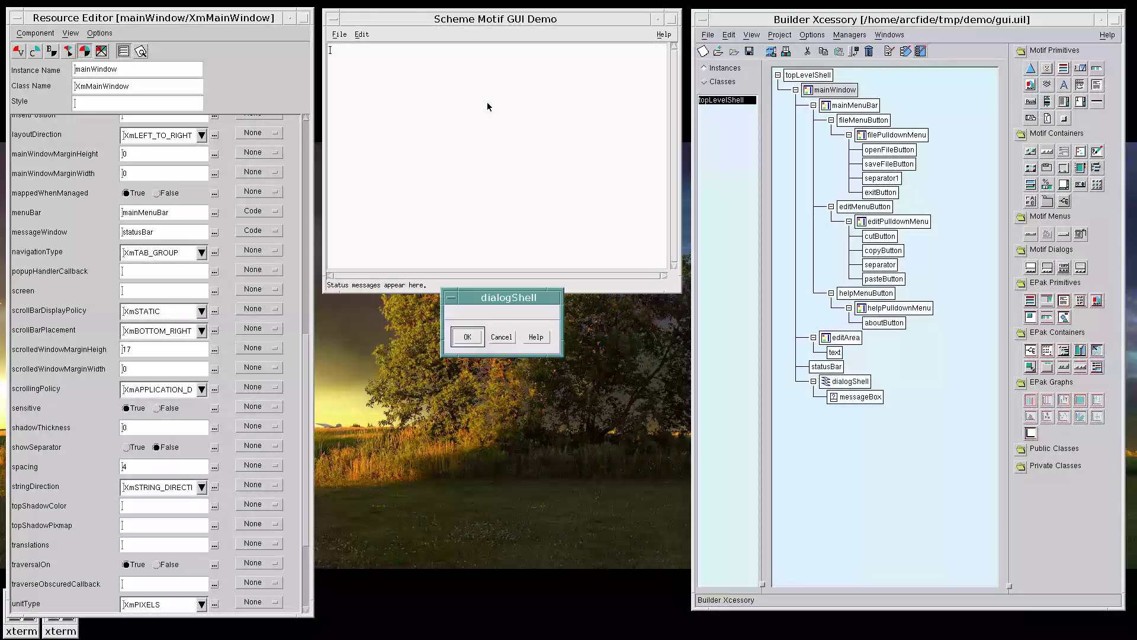
{"action": "left_click_drag", "start_coordinate": [518, 303], "coordinate": [400, 314]}
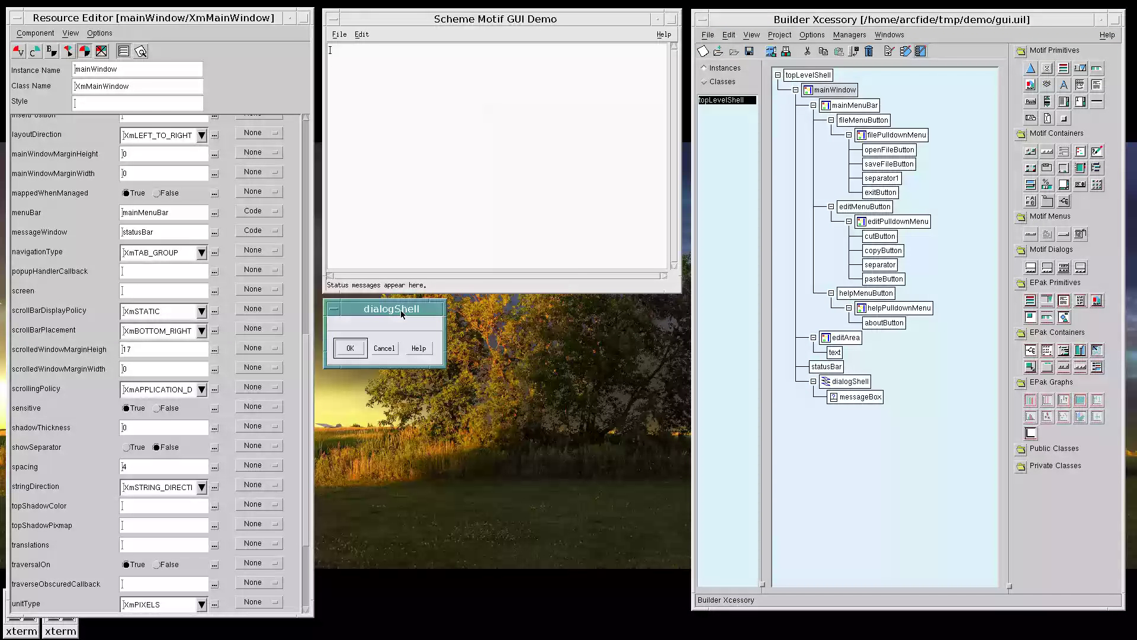